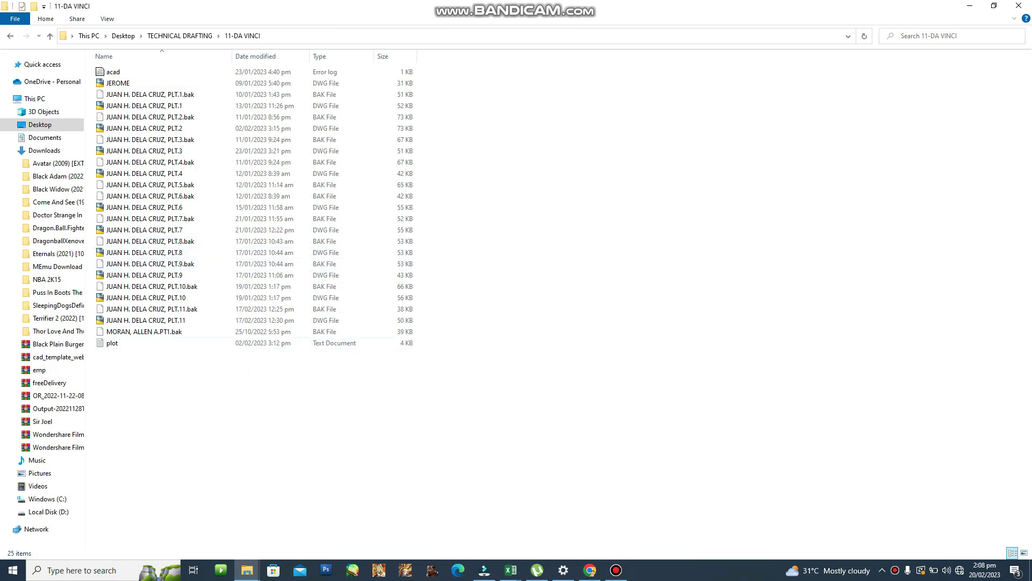
Step: Duplicate the PLT.11 DWG file within the 11-DA VINCI folder
click(145, 320)
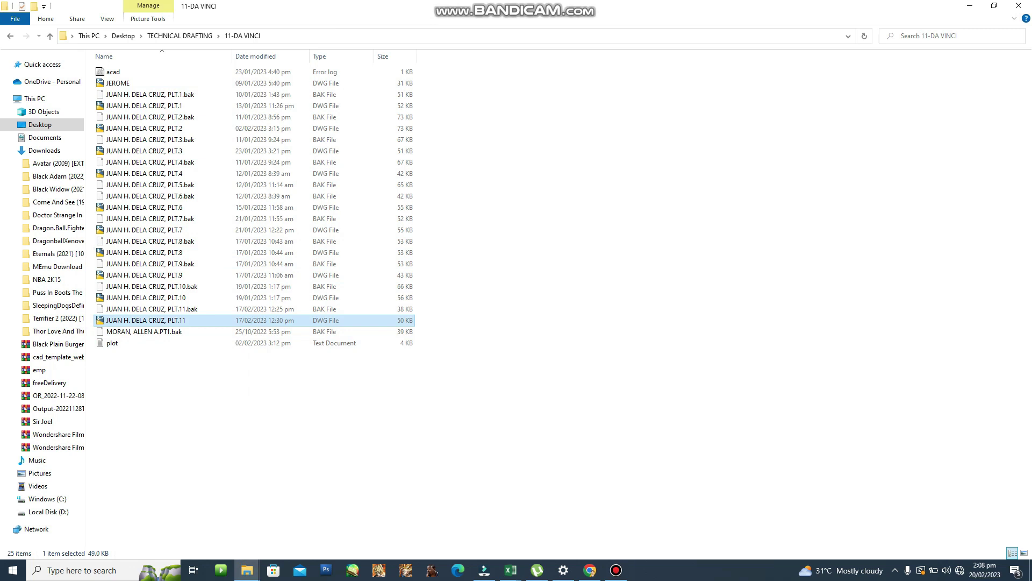
right_click(188, 321)
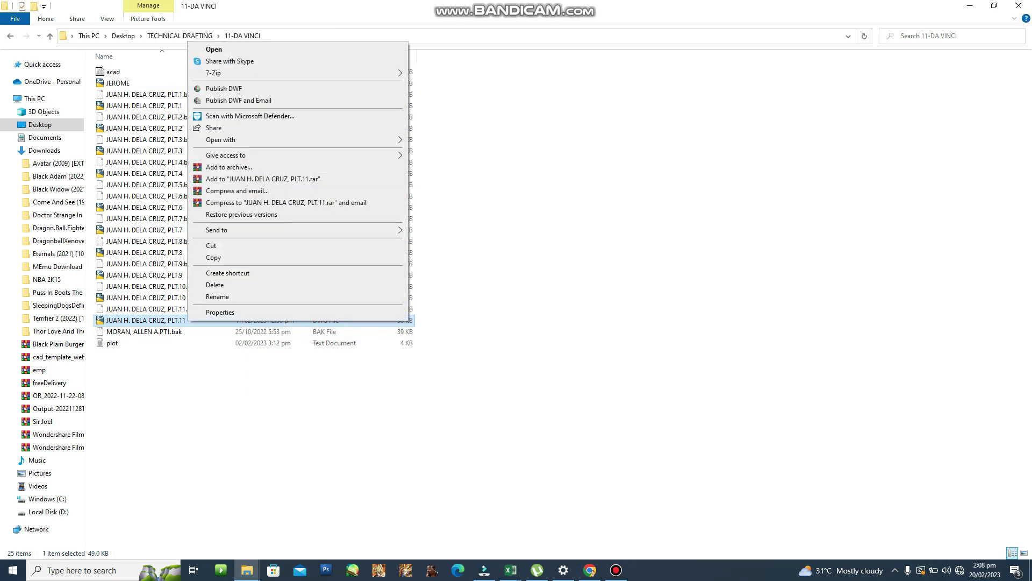
click(214, 257)
right_click(200, 270)
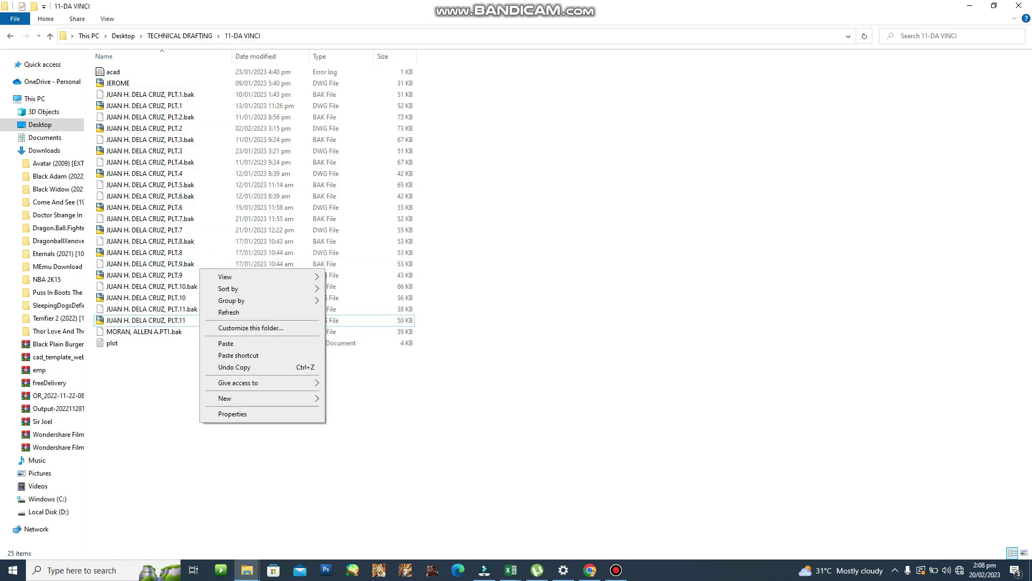
click(226, 343)
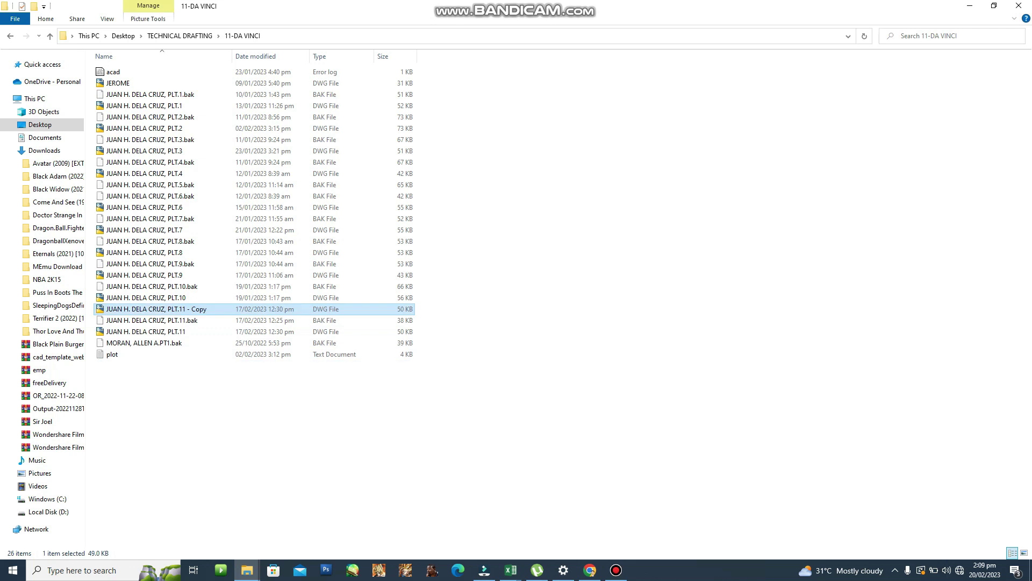
Step: Rename the copied DWG file so that its name ends in PLT.12, without the copy suffix
key(F2)
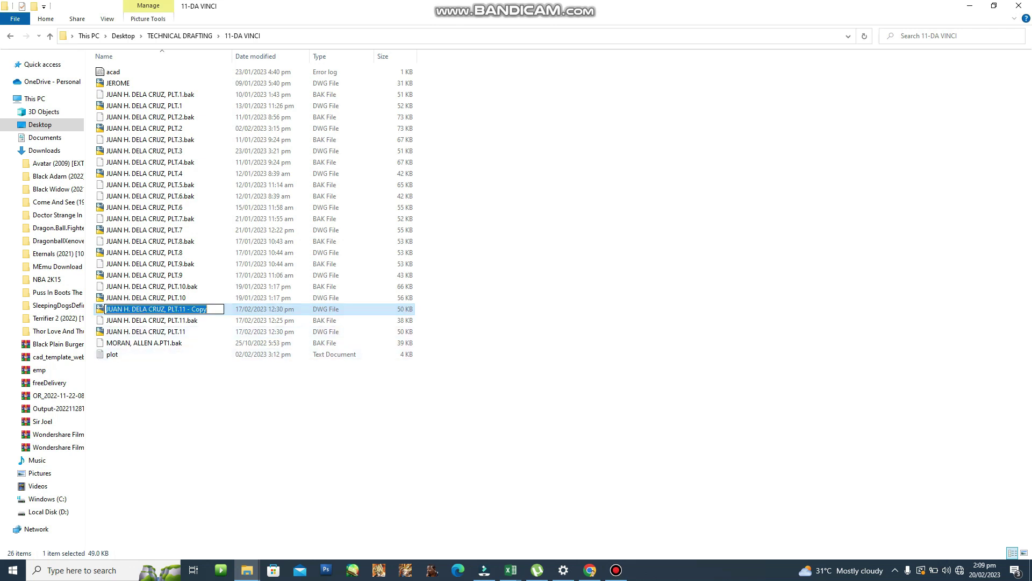
click(208, 308)
key(BackSpace)
key(BackSpace)
key(BackSpace)
key(BackSpace)
key(BackSpace)
key(BackSpace)
key(BackSpace)
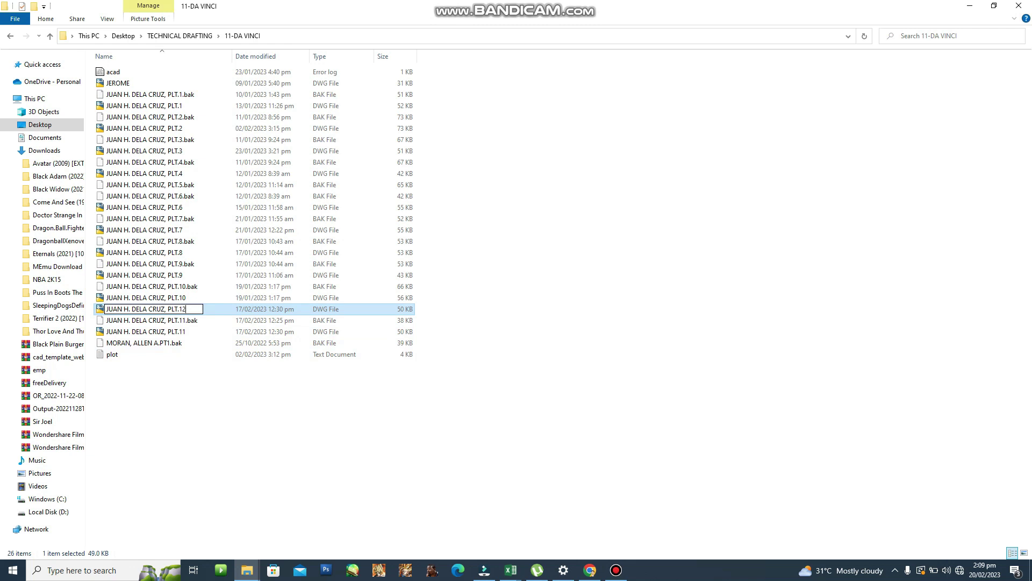
text(2)
key(Return)
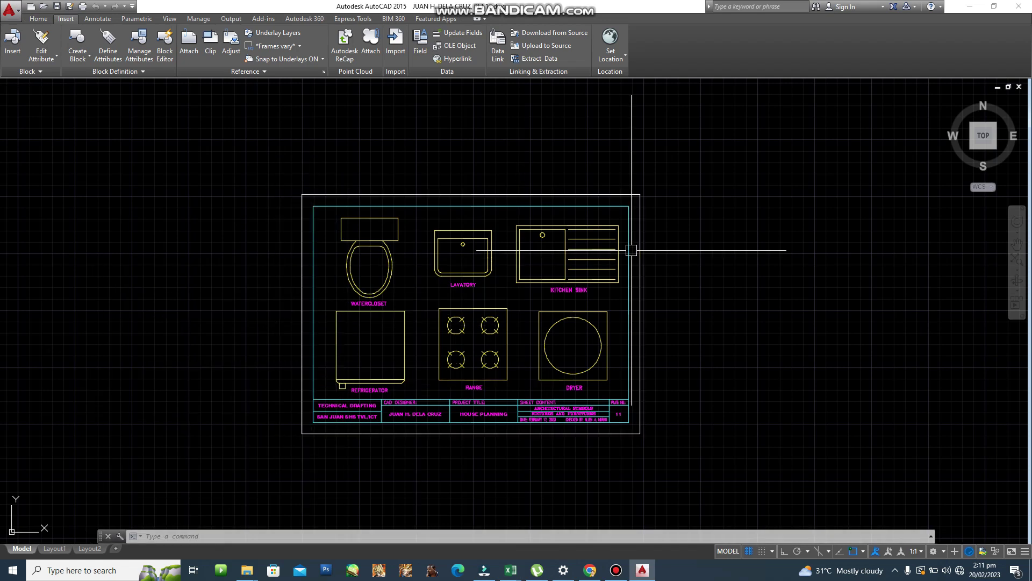
Step: Erase the six fixture and appliance symbols together with the watercloset, lavatory and kitchen sink labels
scroll(627, 269, up, 4)
scroll(661, 241, down, 2)
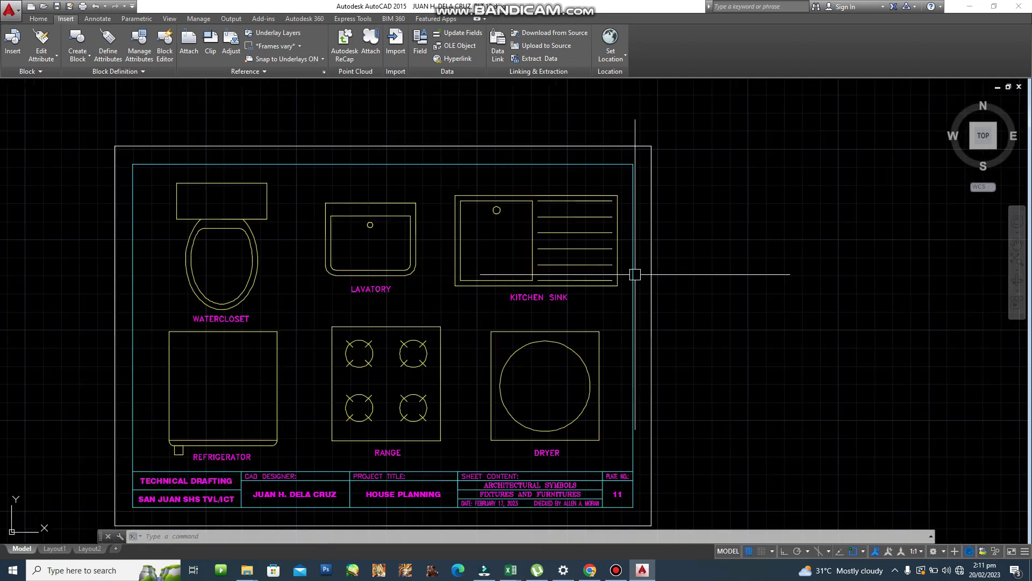
scroll(694, 283, down, 2)
scroll(701, 294, up, 4)
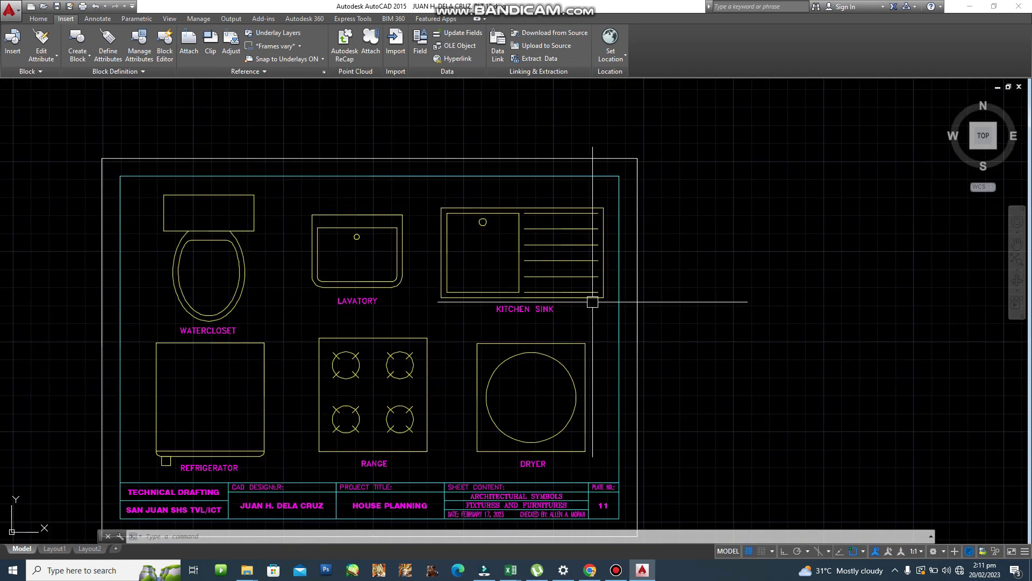
scroll(615, 317, down, 3)
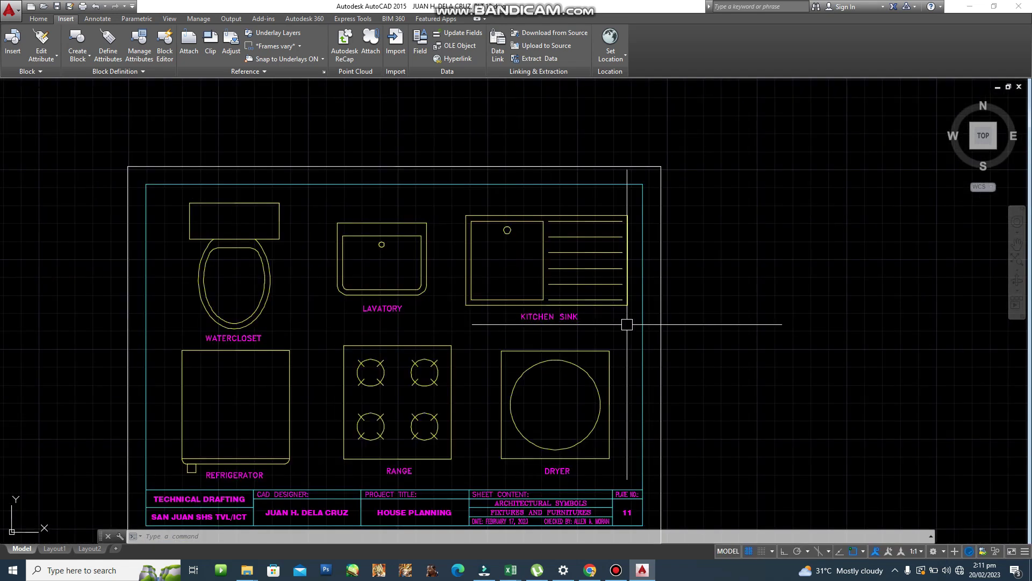
click(624, 464)
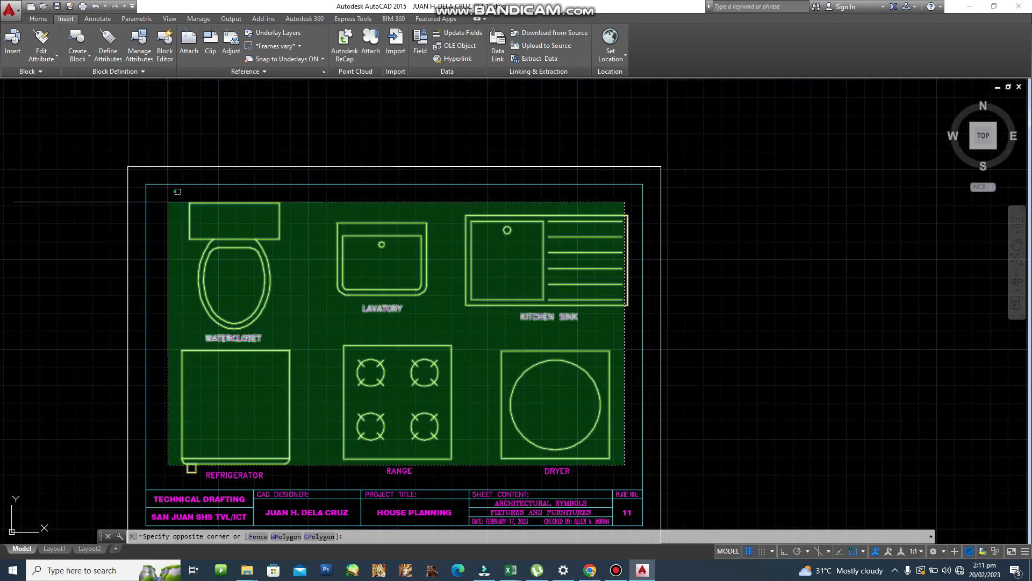
click(184, 203)
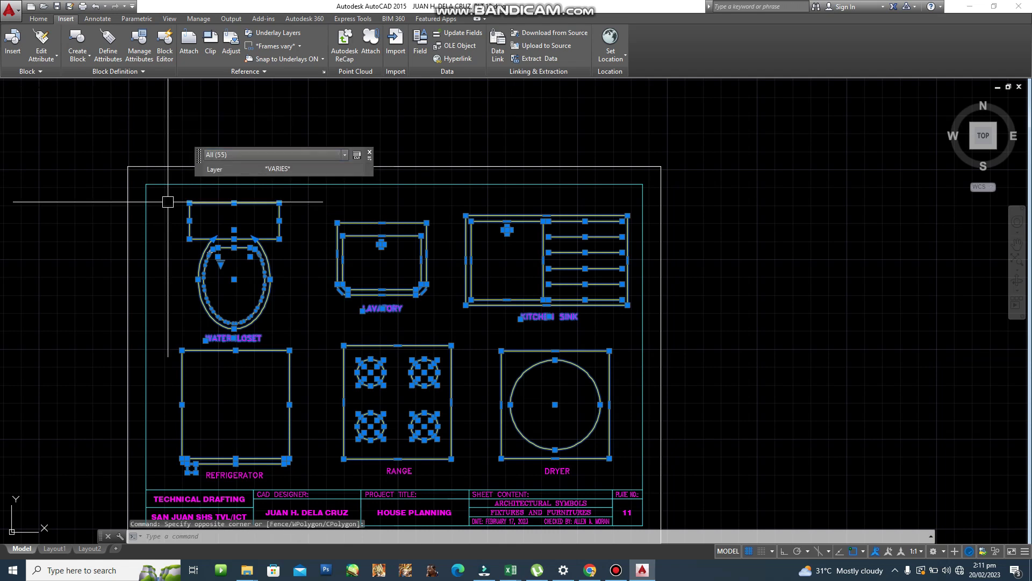
key(Delete)
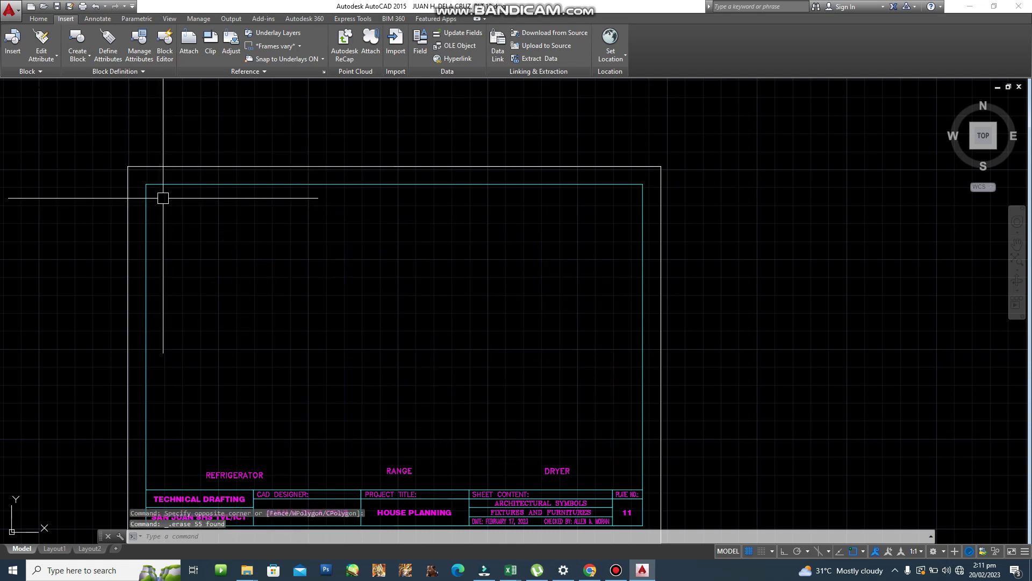
Step: Erase the RANGE and DRYER labels above the title block, keeping the REFRIGERATOR label
scroll(412, 395, up, 2)
middle_drag(411, 396, 533, 351)
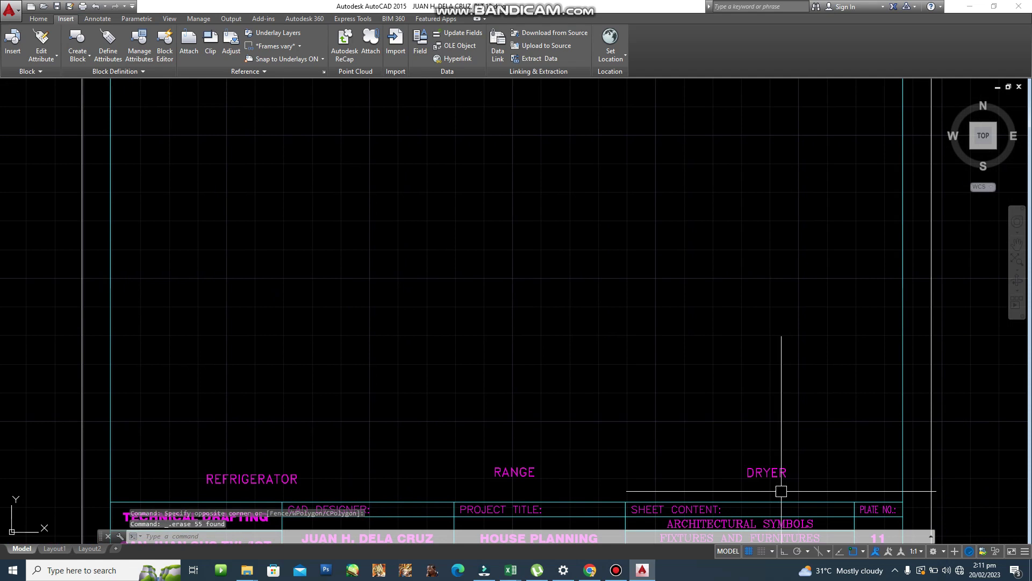
click(820, 479)
click(370, 386)
key(Delete)
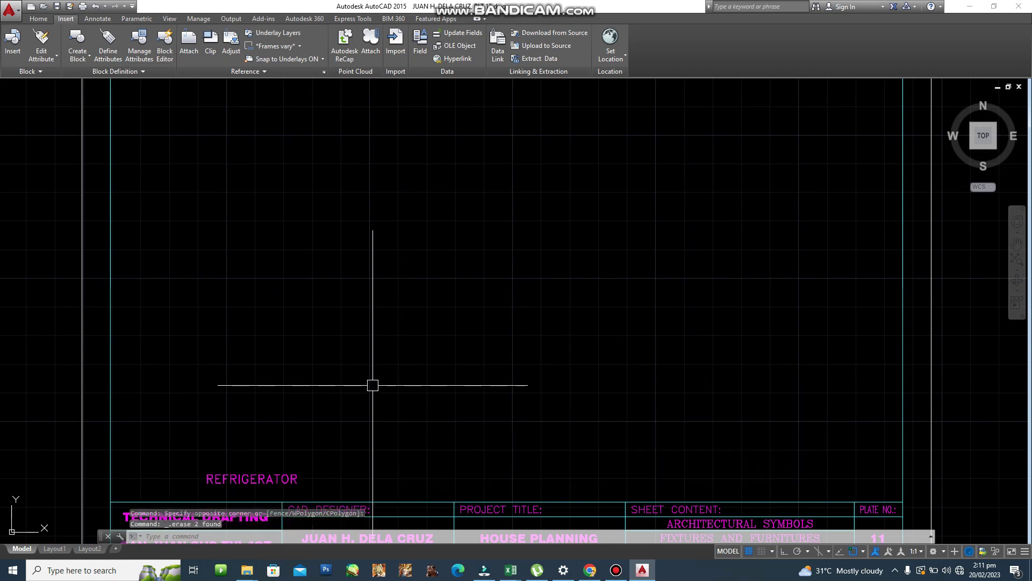
scroll(270, 484, up, 2)
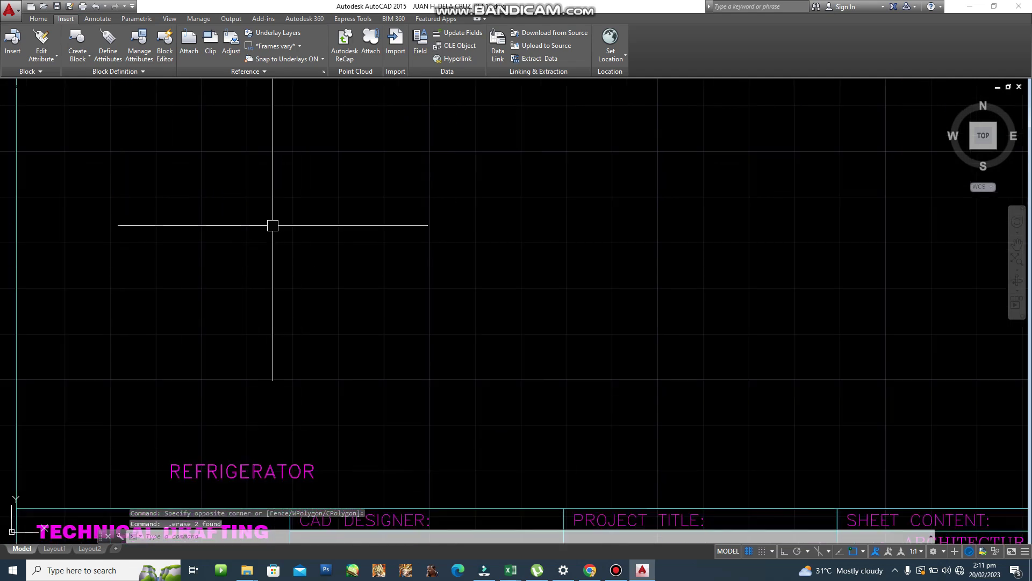
scroll(201, 395, down, 2)
scroll(264, 350, down, 3)
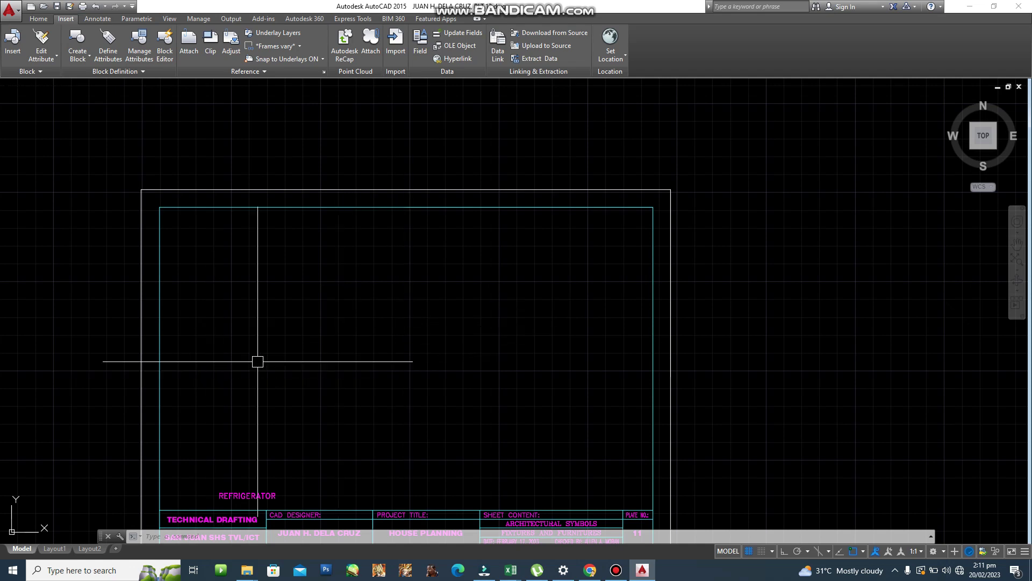
scroll(254, 387, up, 2)
middle_drag(254, 387, 306, 364)
scroll(306, 364, down, 3)
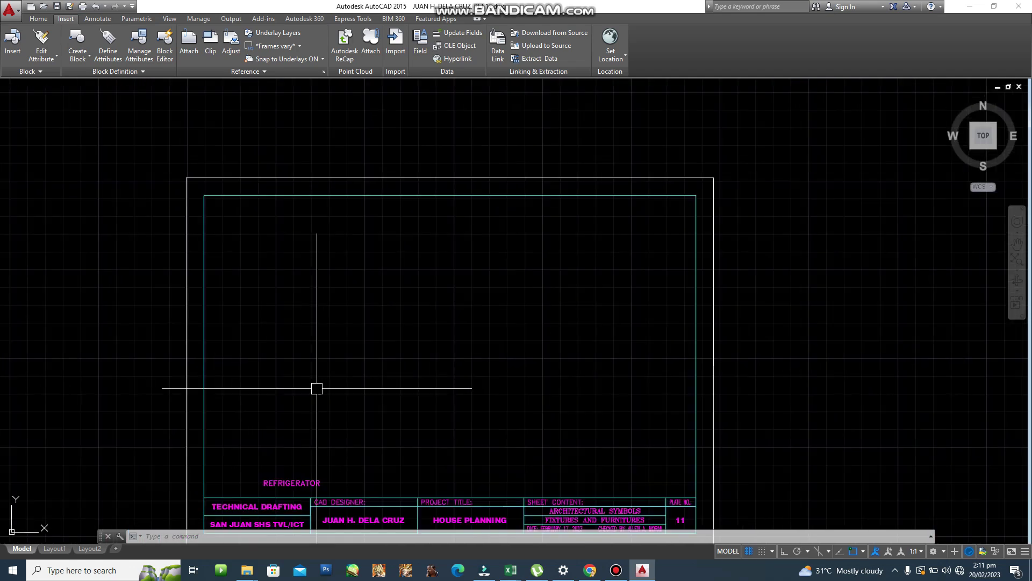
Step: Change the plate number in the title block to 12
scroll(650, 479, up, 4)
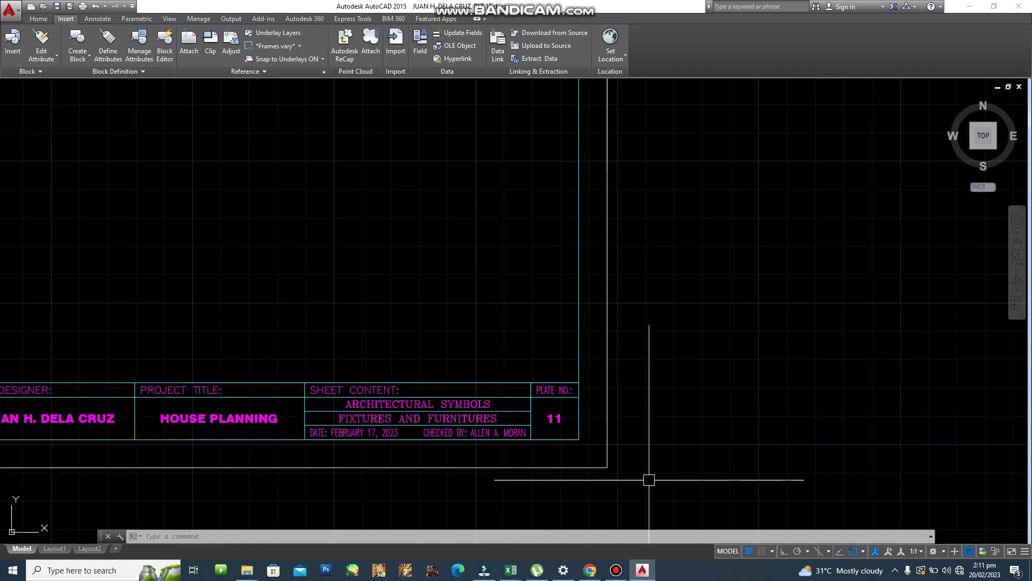
click(513, 388)
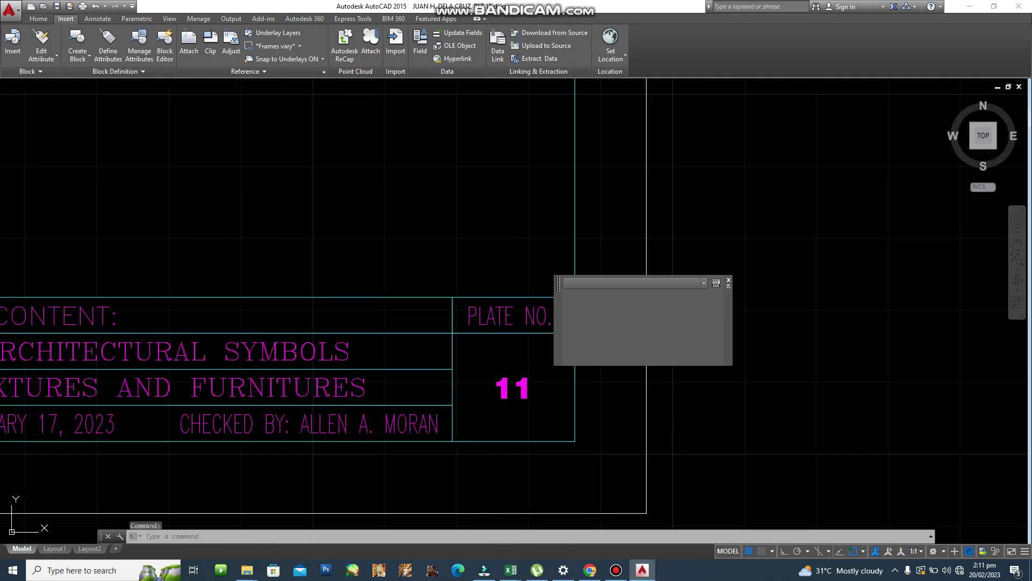
key(Escape)
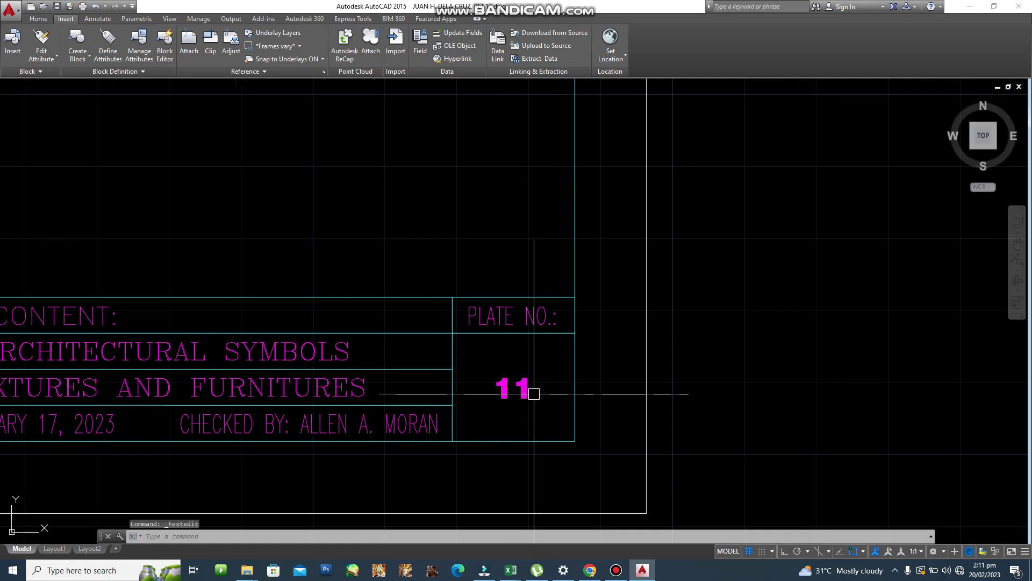
double_click(511, 387)
click(513, 389)
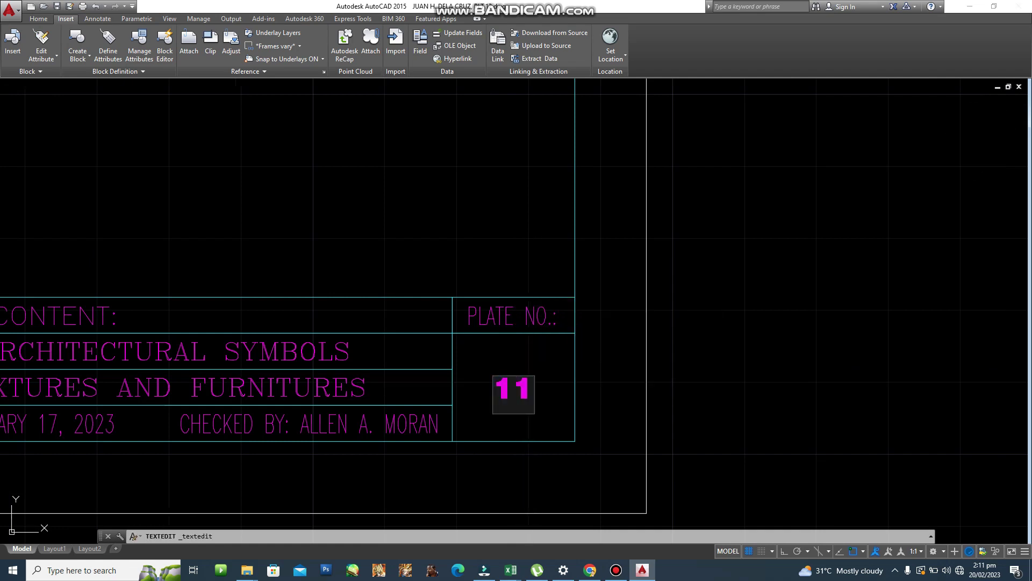
key(BackSpace)
text(2)
key(Return)
key(Return)
Step: Change the date in the title block to February 20, 2023
scroll(288, 387, up, 5)
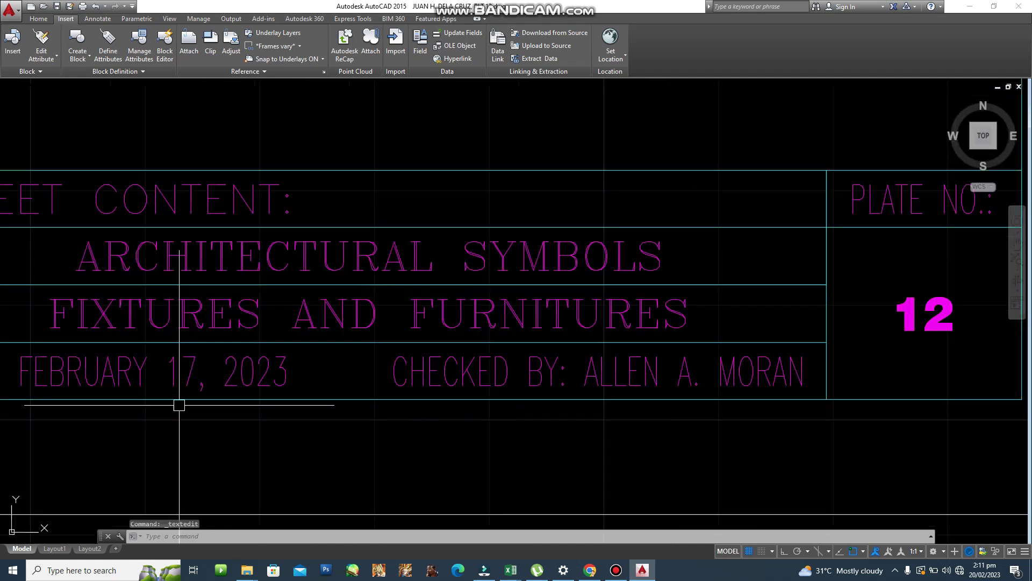
double_click(203, 370)
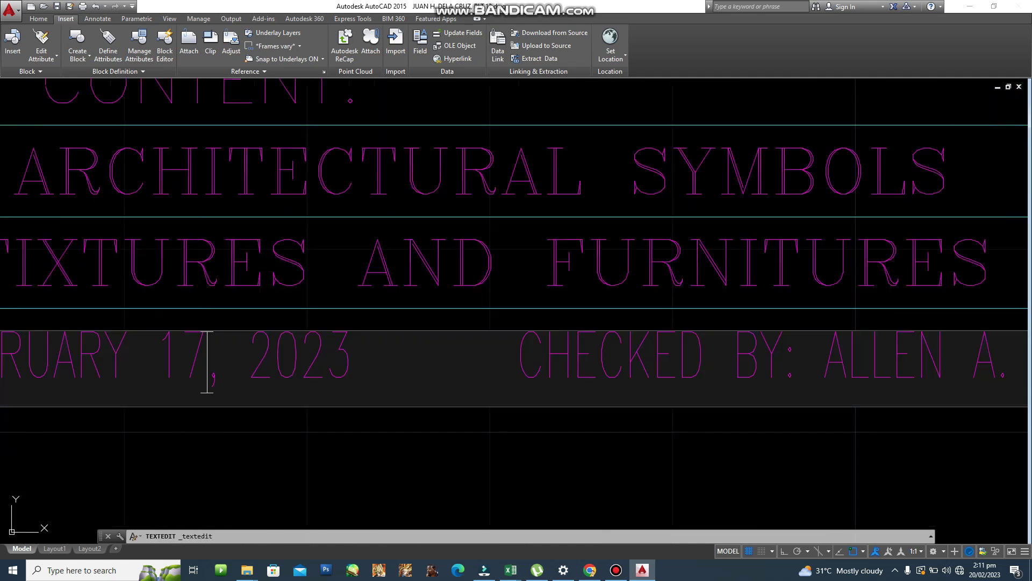
key(Left)
key(Left)
key(Left)
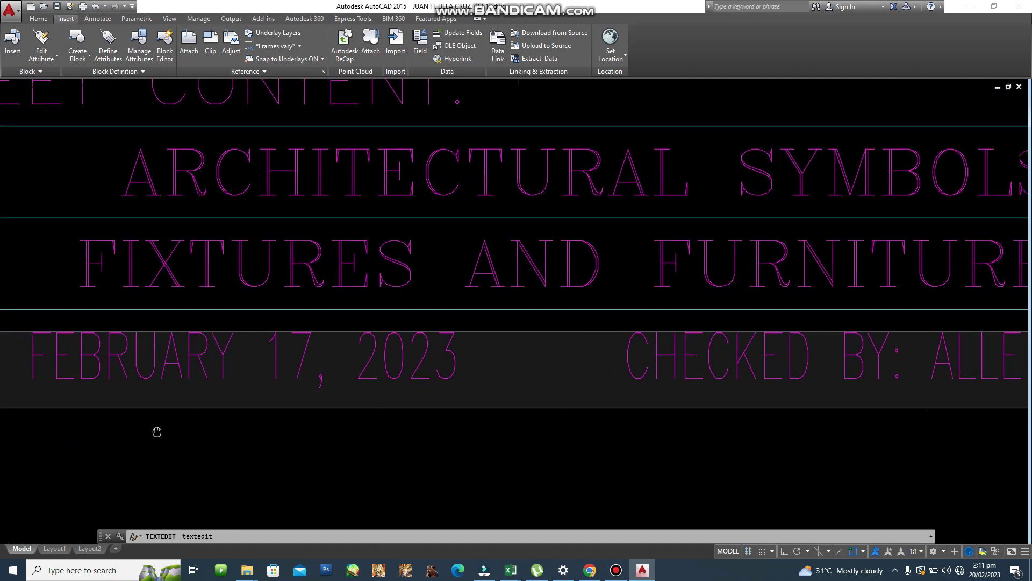
scroll(336, 364, down, 1)
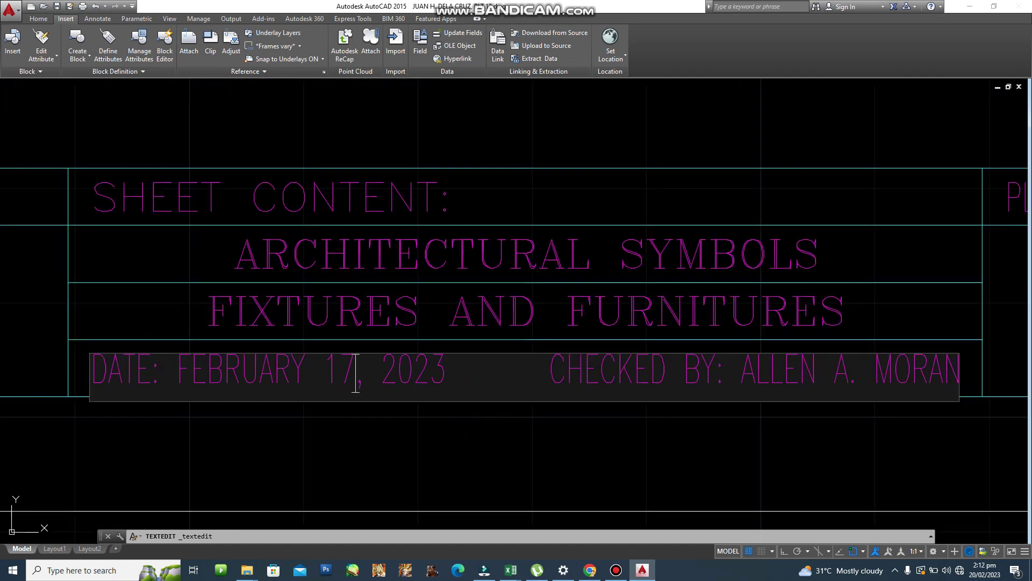
key(BackSpace)
key(BackSpace)
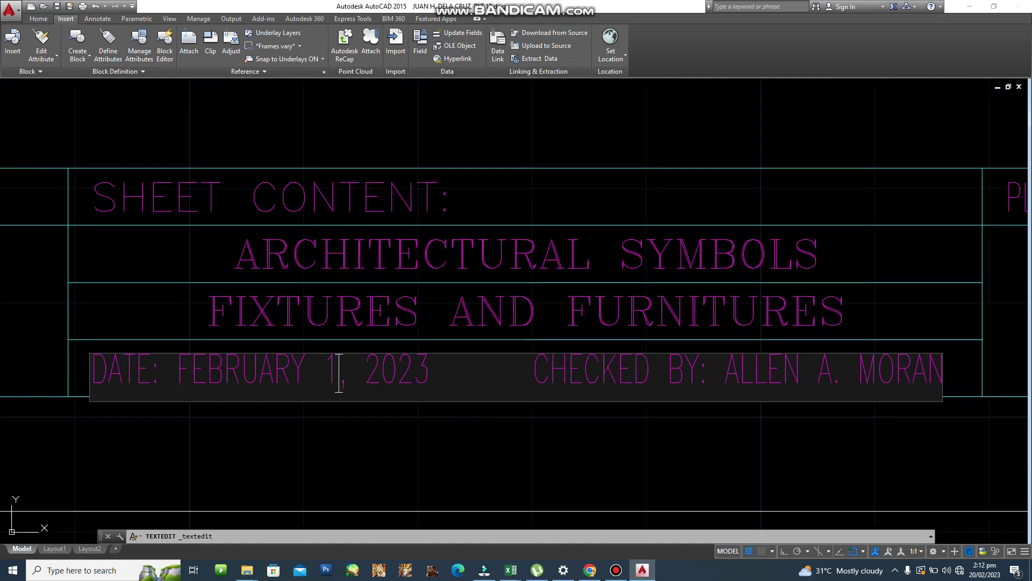
text(20)
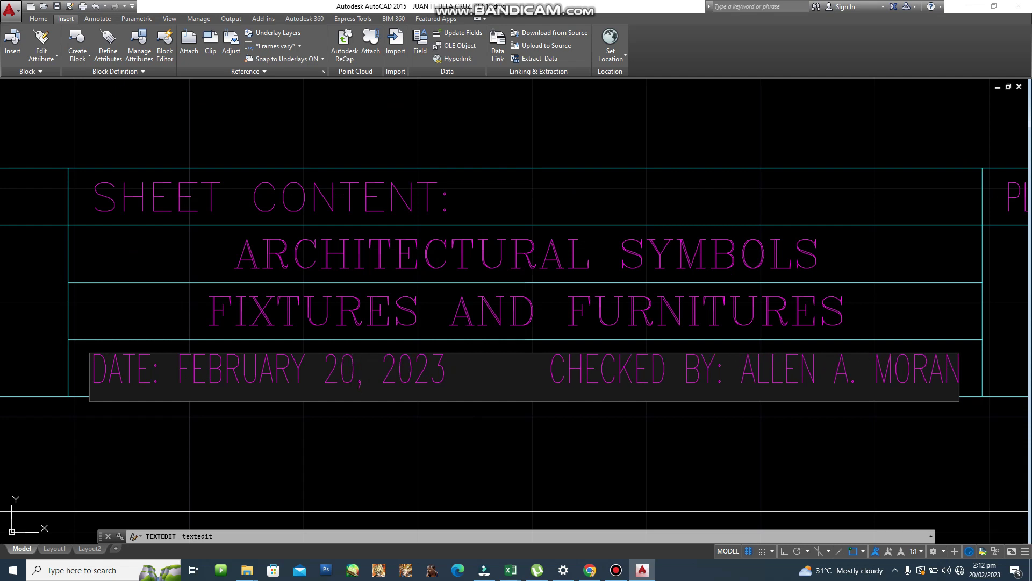
key(Return)
Step: Draw a rectangle 5 units wide and 100 units high inside the left part of the sheet border, using relative coordinates @5,100
scroll(37, 299, down, 5)
mouse_move(37, 299)
middle_down()
mouse_move(348, 350)
mouse_move(429, 409)
mouse_move(399, 286)
middle_up()
scroll(399, 286, down, 2)
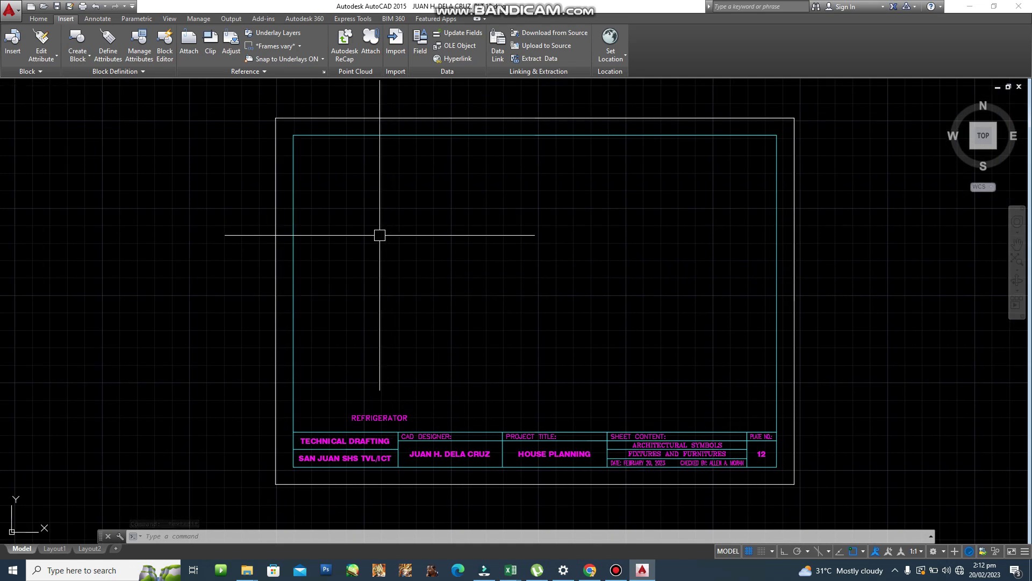
scroll(387, 216, up, 3)
scroll(387, 216, down, 2)
mouse_move(387, 217)
middle_down()
mouse_move(332, 341)
mouse_move(285, 377)
mouse_move(264, 337)
middle_up()
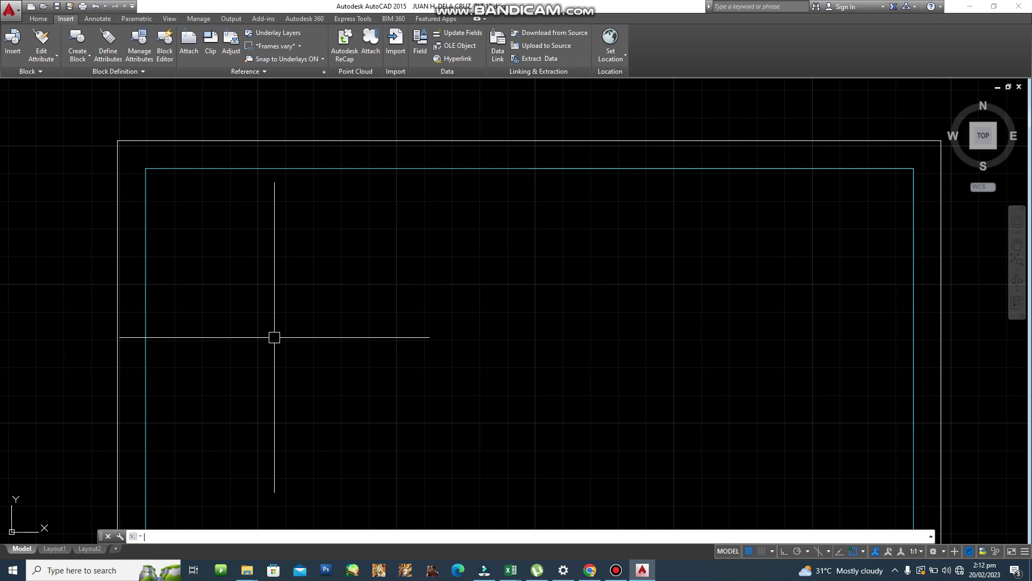
text(rec)
key(Return)
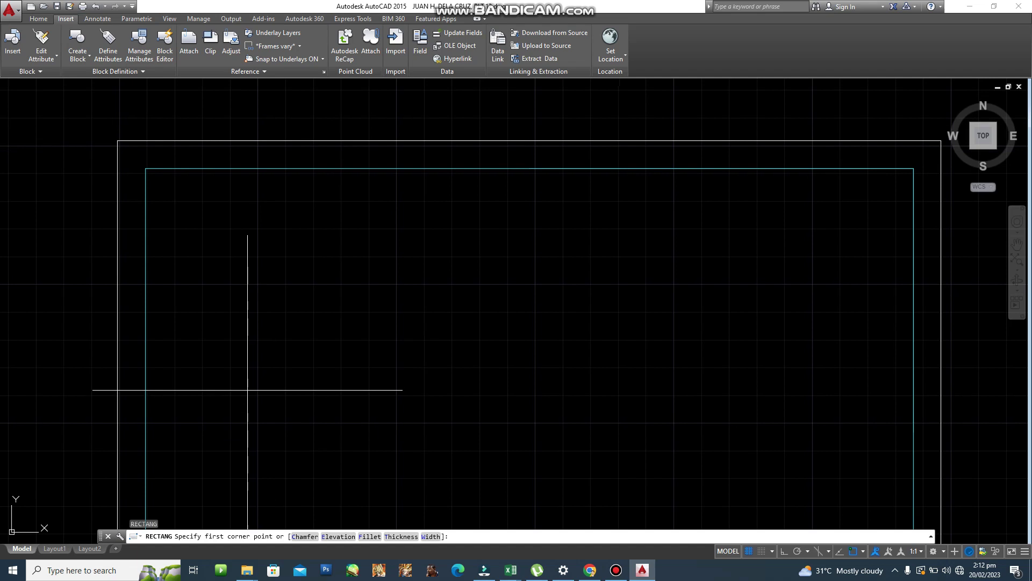
click(213, 469)
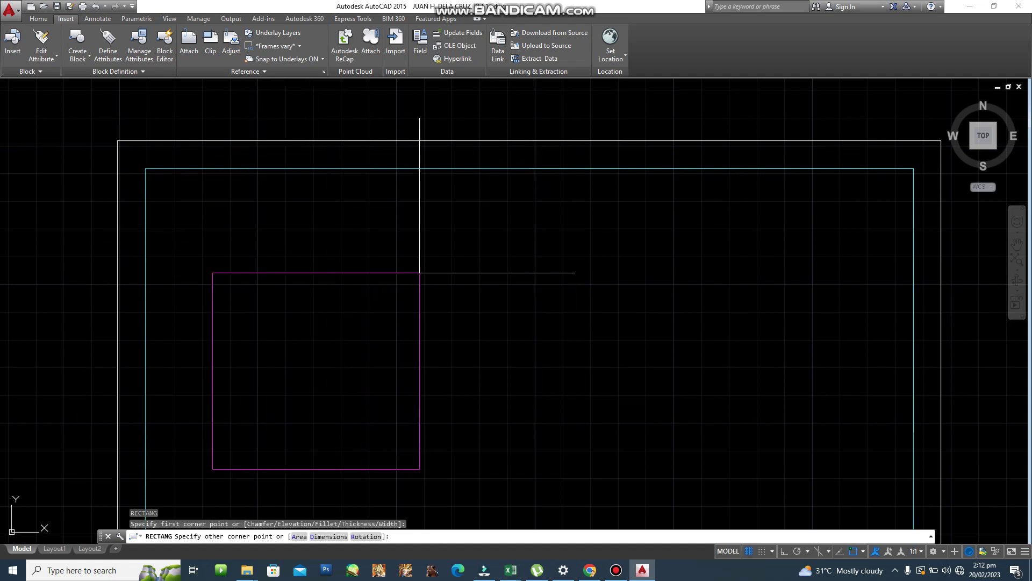
scroll(281, 270, down, 2)
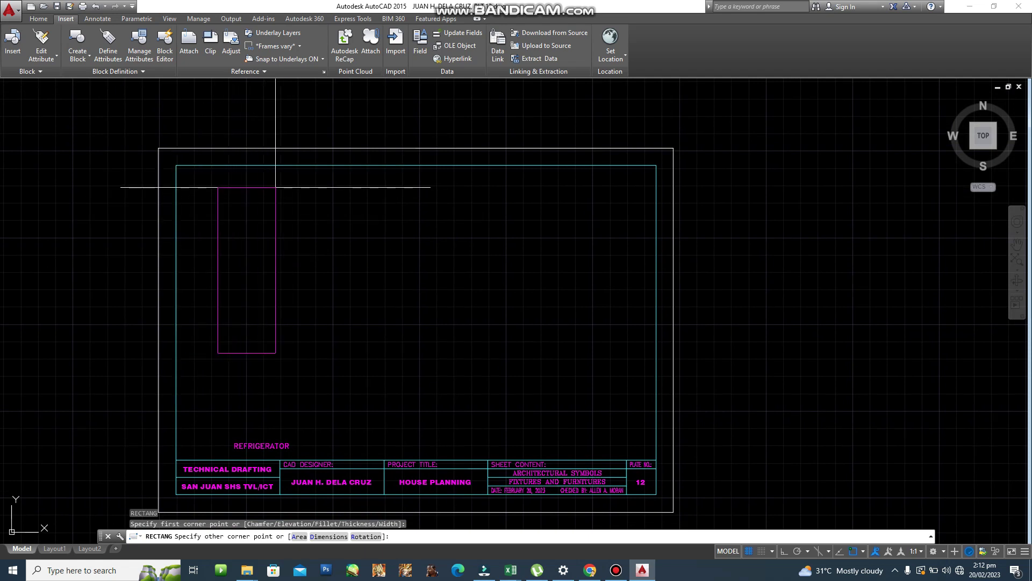
scroll(226, 238, up, 2)
middle_drag(226, 238, 215, 224)
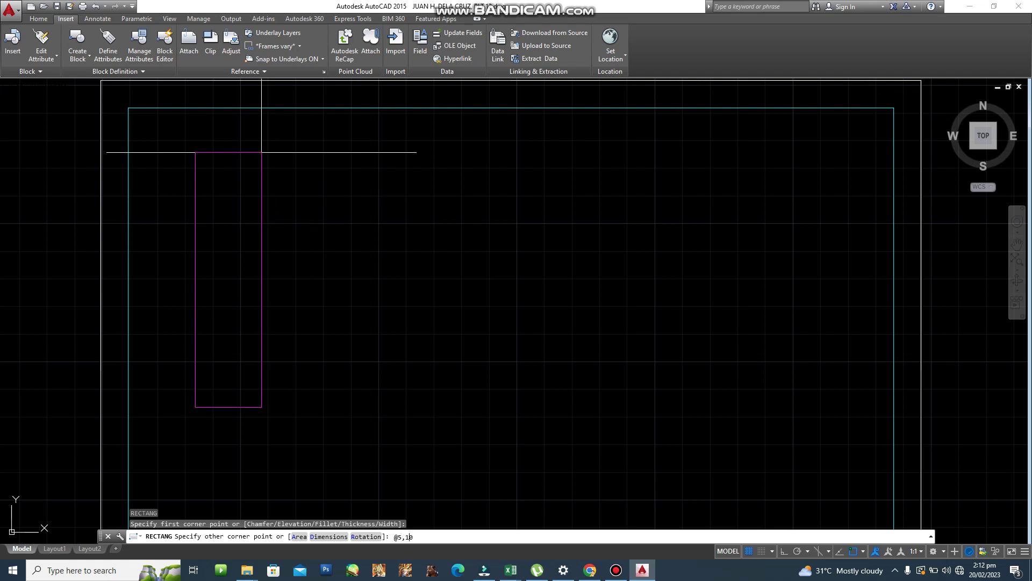
key(Return)
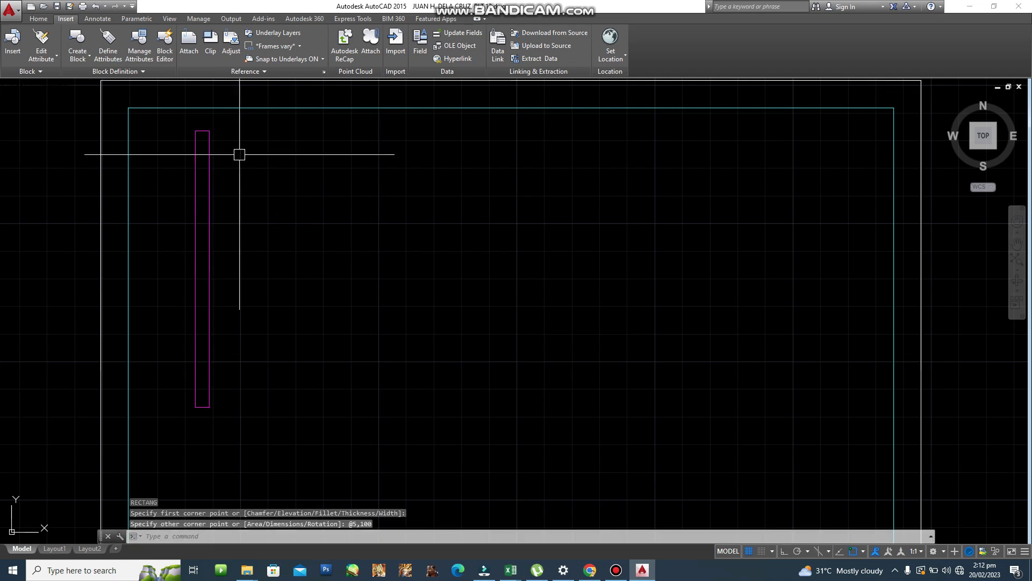
Step: Make VISIBLE LINE the current drawing layer
scroll(259, 240, down, 2)
middle_drag(258, 239, 242, 268)
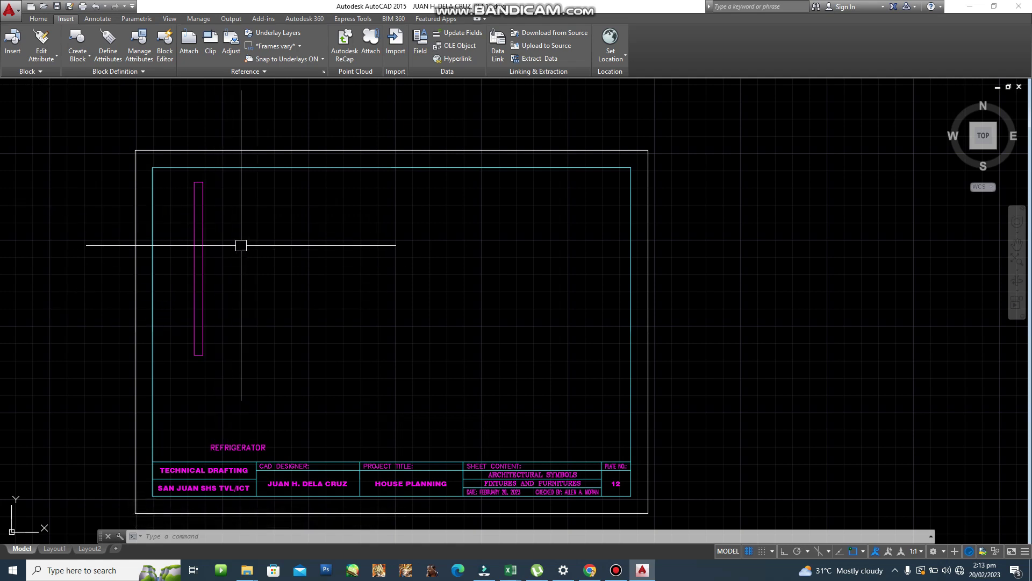
text(la)
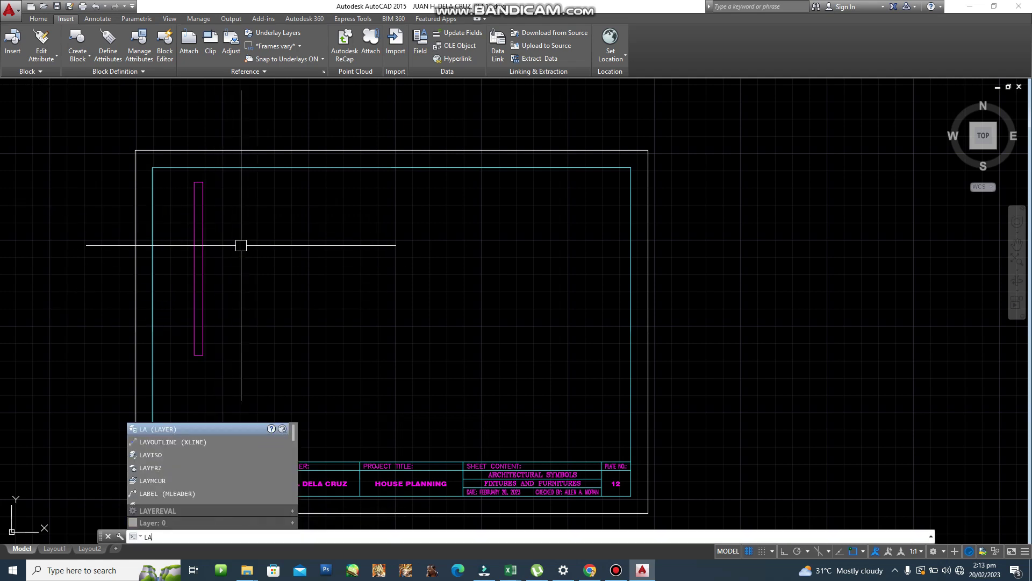
key(Return)
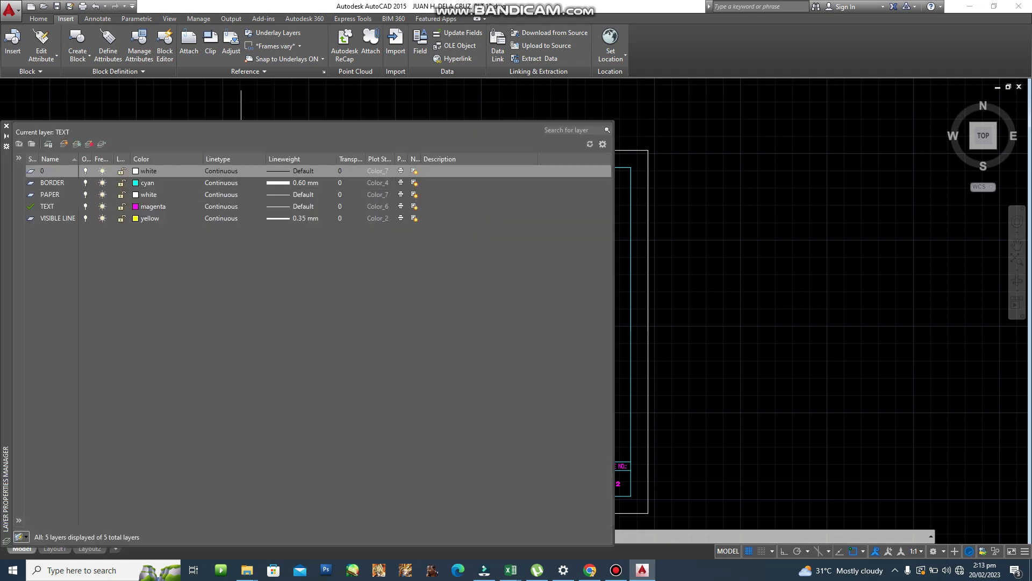
click(57, 218)
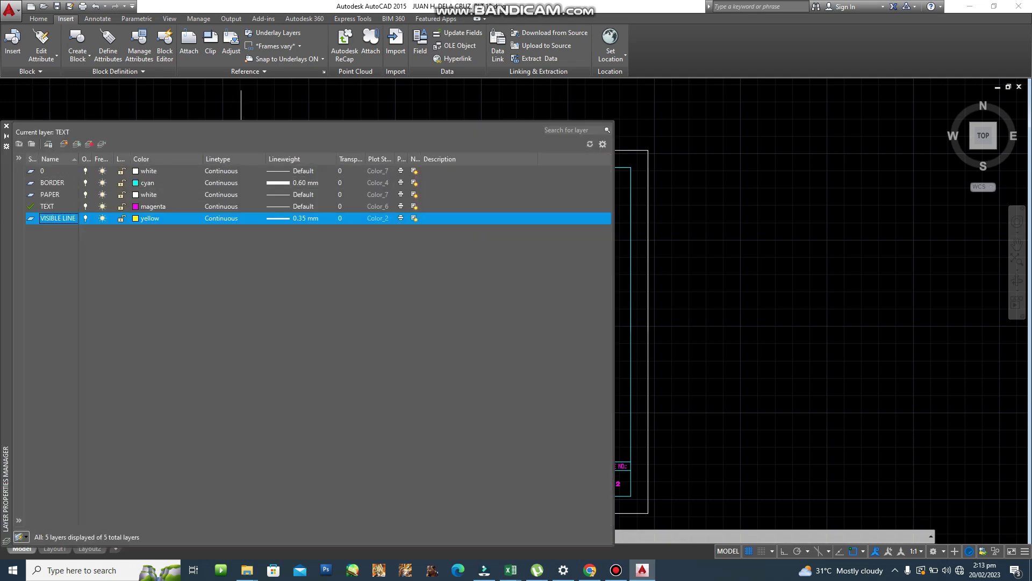
double_click(58, 218)
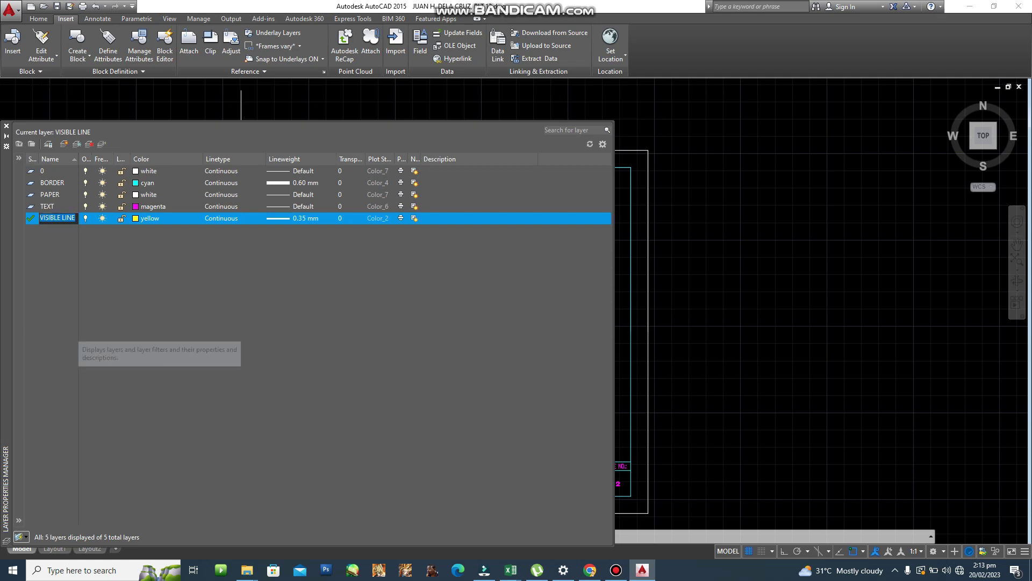
key(End)
click(6, 125)
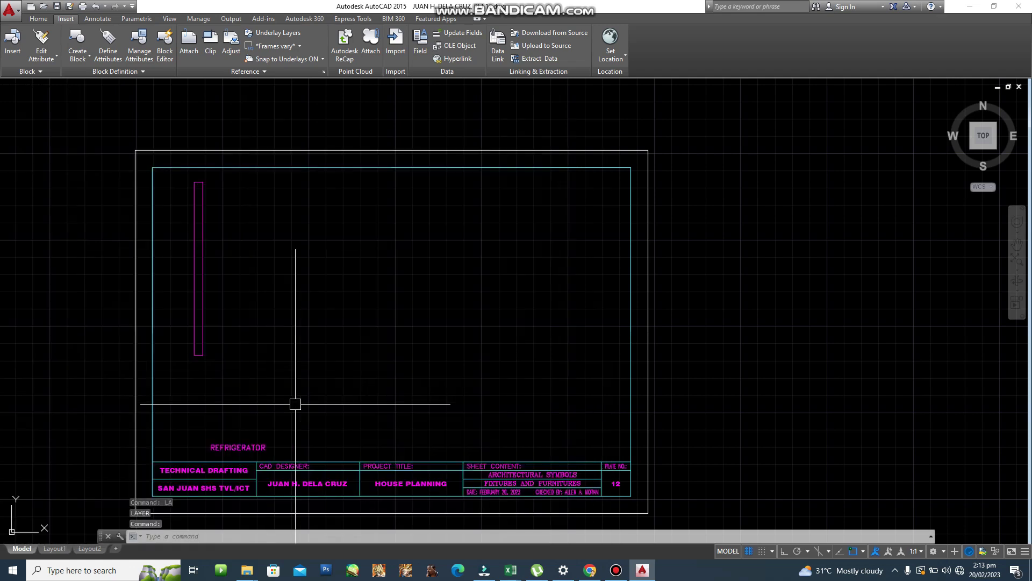
Step: Move the tall narrow rectangle from the TEXT layer to the VISIBLE LINE layer and clear the selection
scroll(195, 362, up, 2)
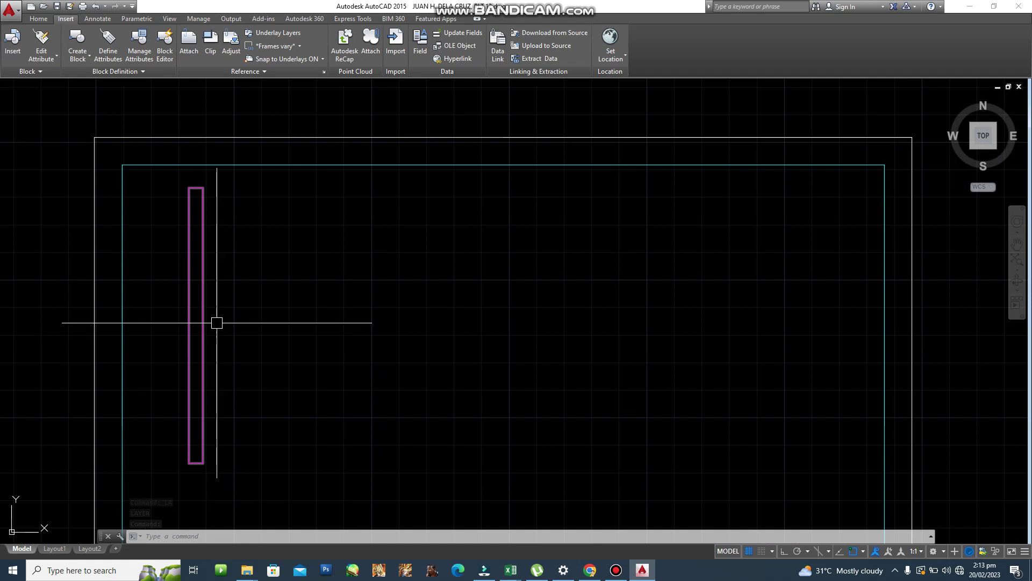
click(208, 292)
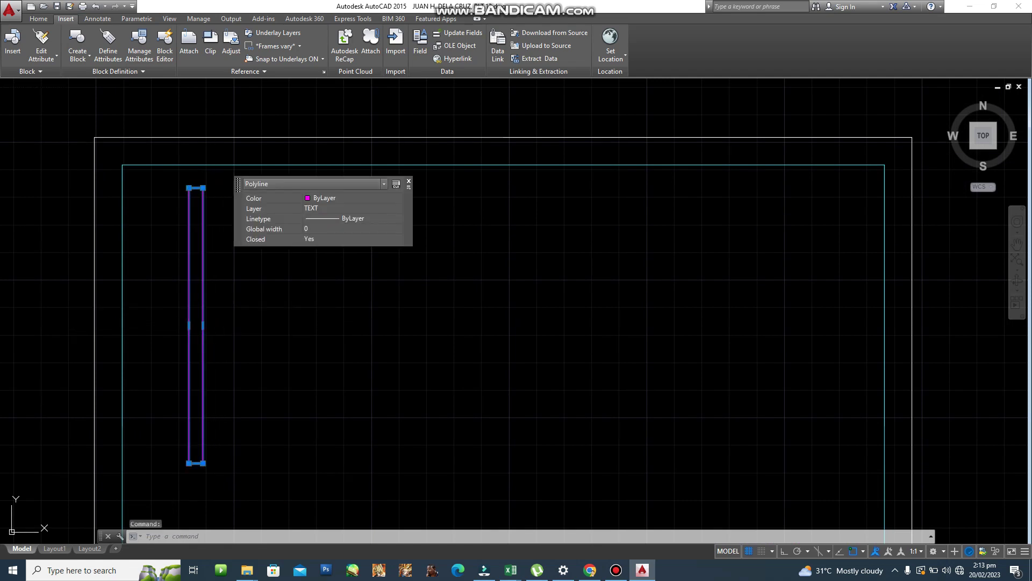
right_click(208, 292)
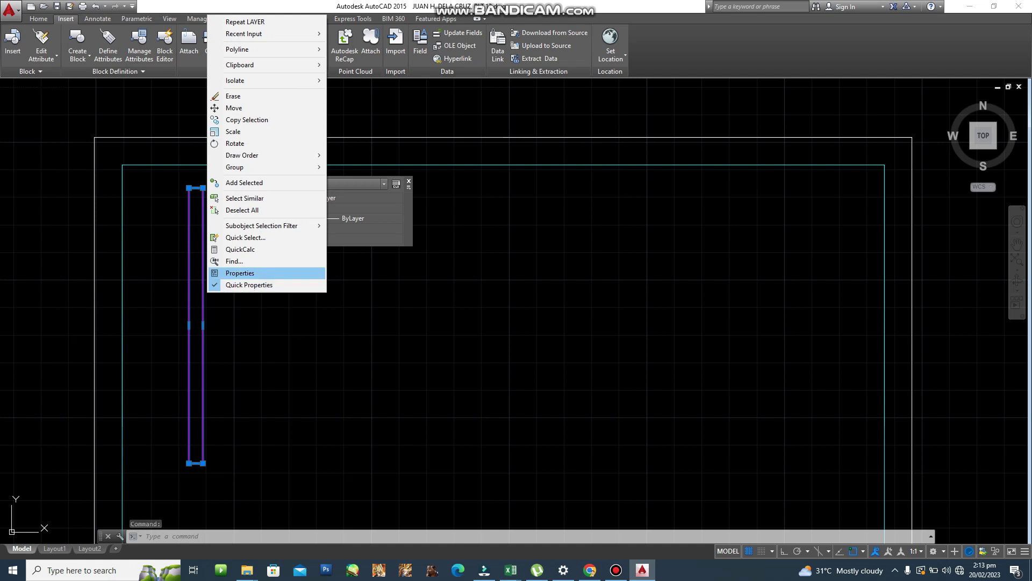
click(231, 272)
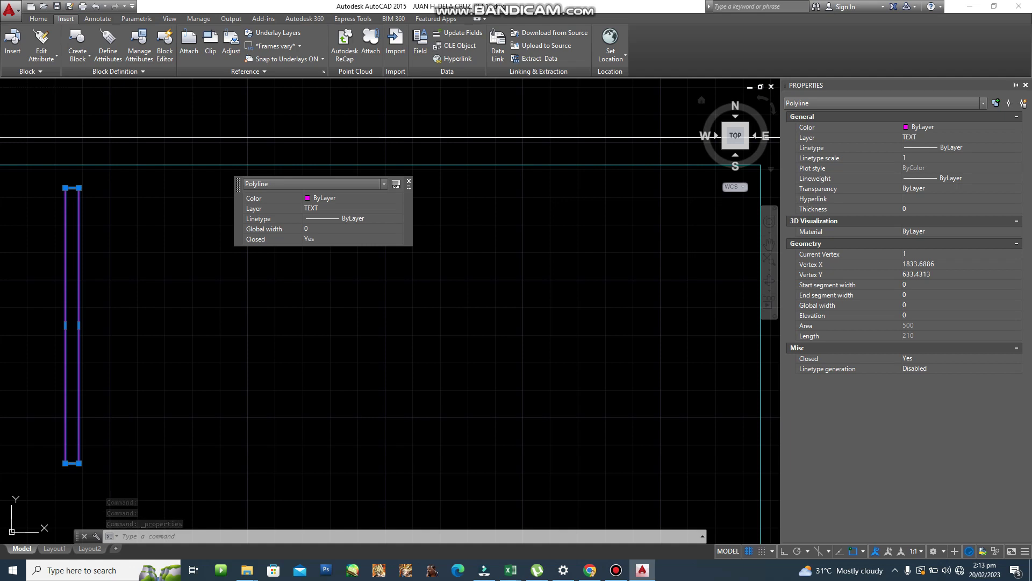
key(ctrl+1)
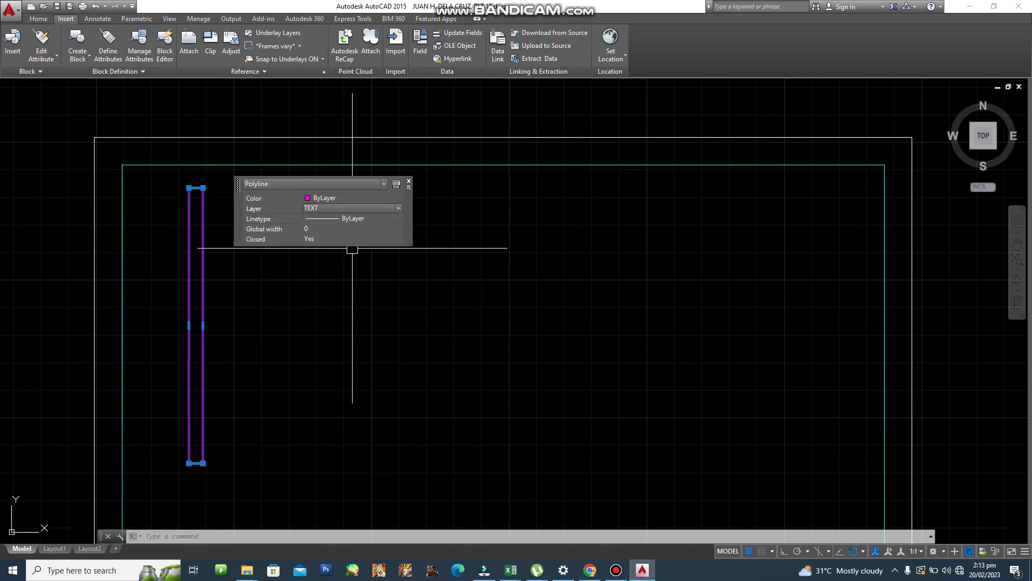
click(352, 208)
click(352, 257)
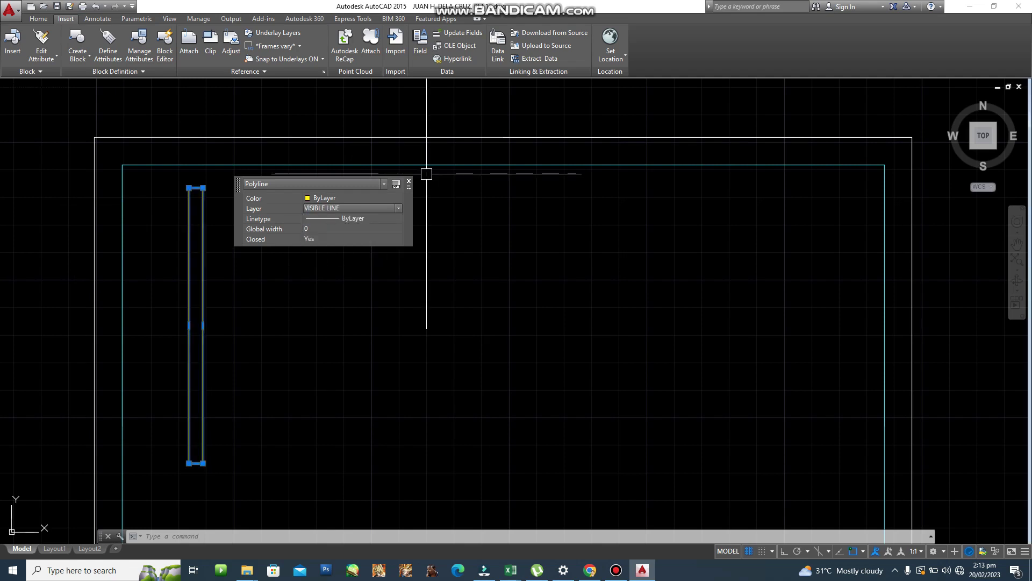
scroll(522, 303, down, 2)
key(Escape)
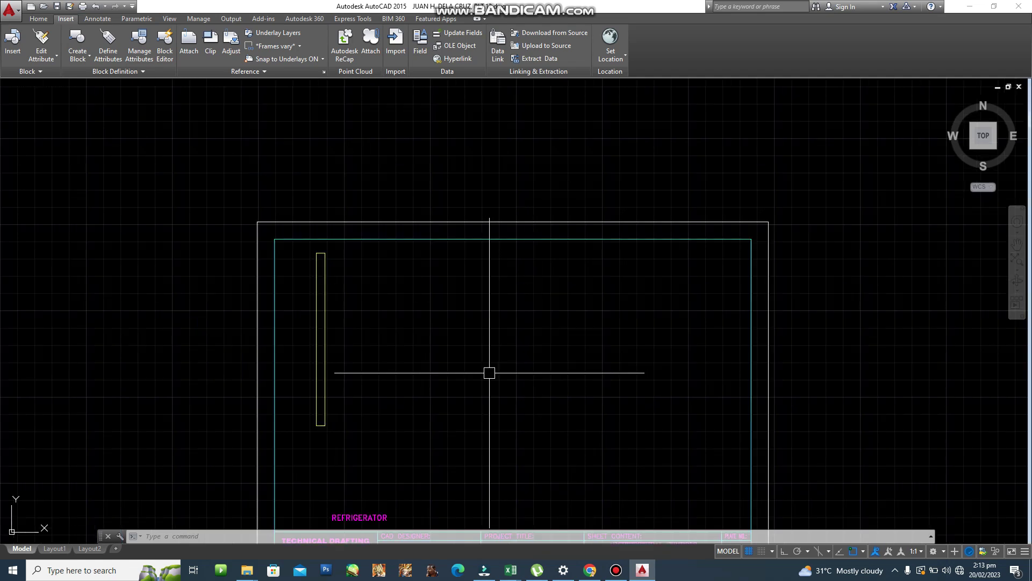
Step: Draw a door-swing arc starting 100 units right of the rectangle's lower-left corner, passing through its upper-right corner and ending at its upper-left corner
scroll(293, 414, up, 2)
mouse_move(368, 445)
middle_down()
mouse_move(388, 445)
mouse_move(285, 454)
middle_up()
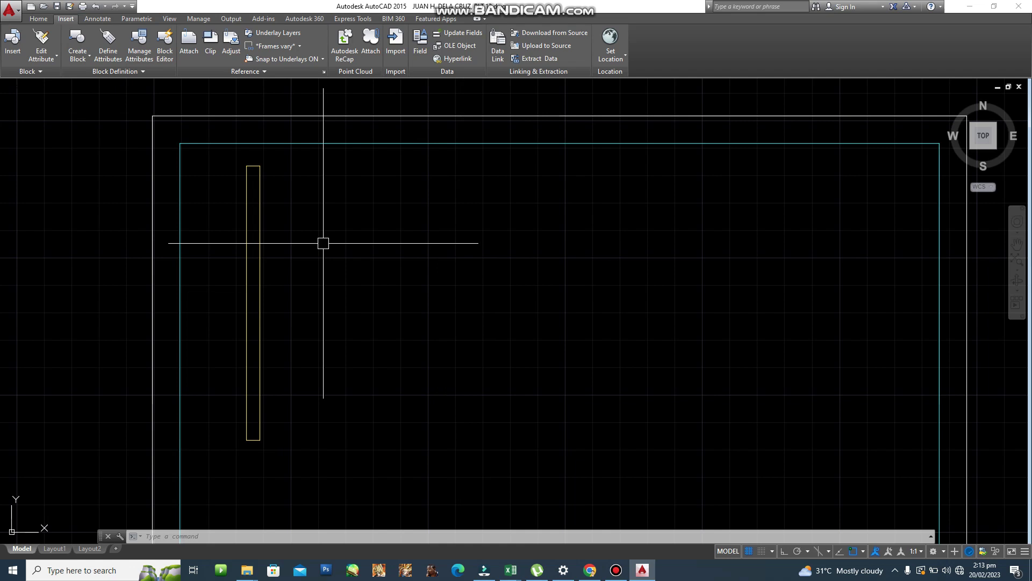
text(a)
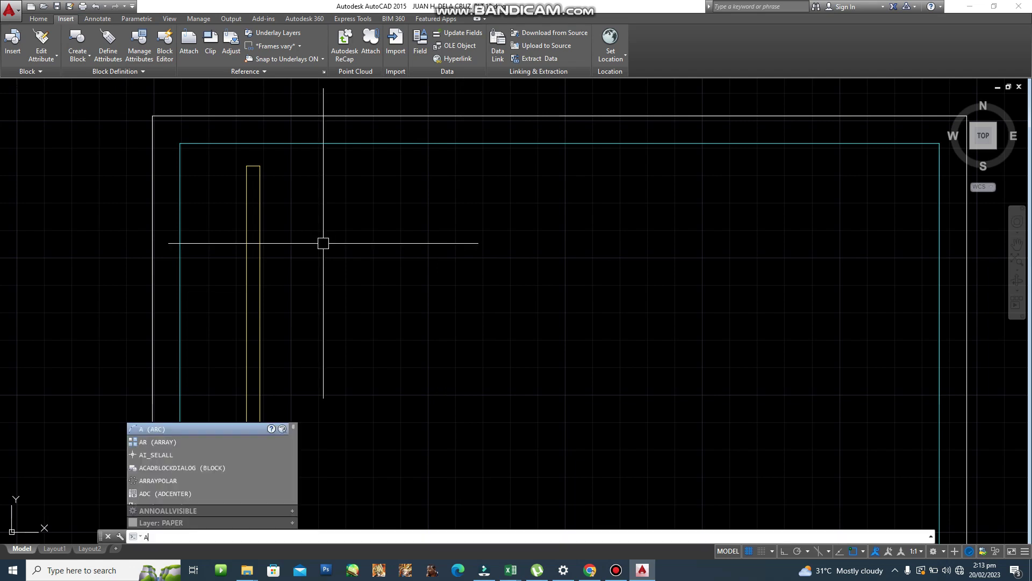
key(Return)
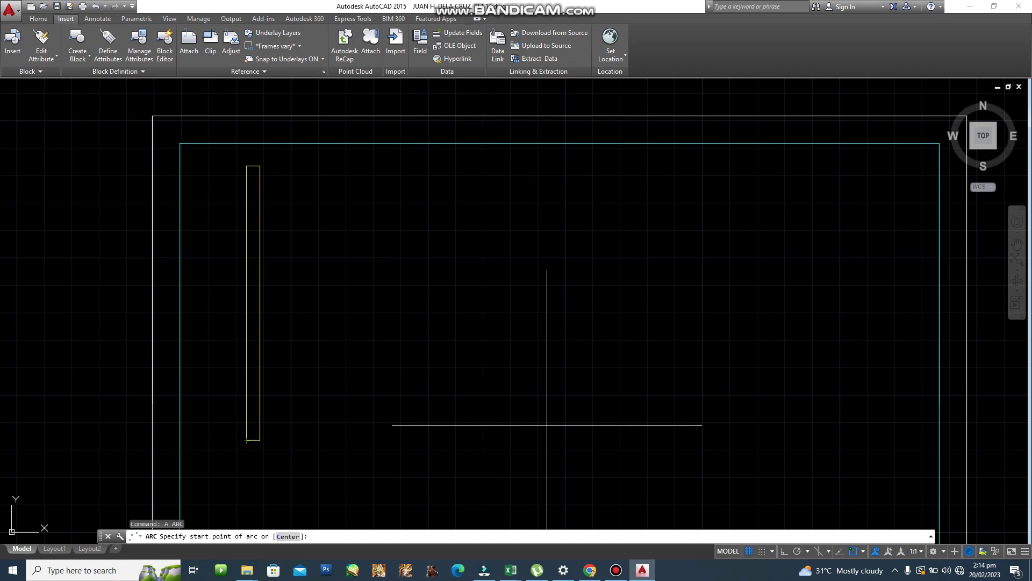
text(from)
key(Return)
click(243, 439)
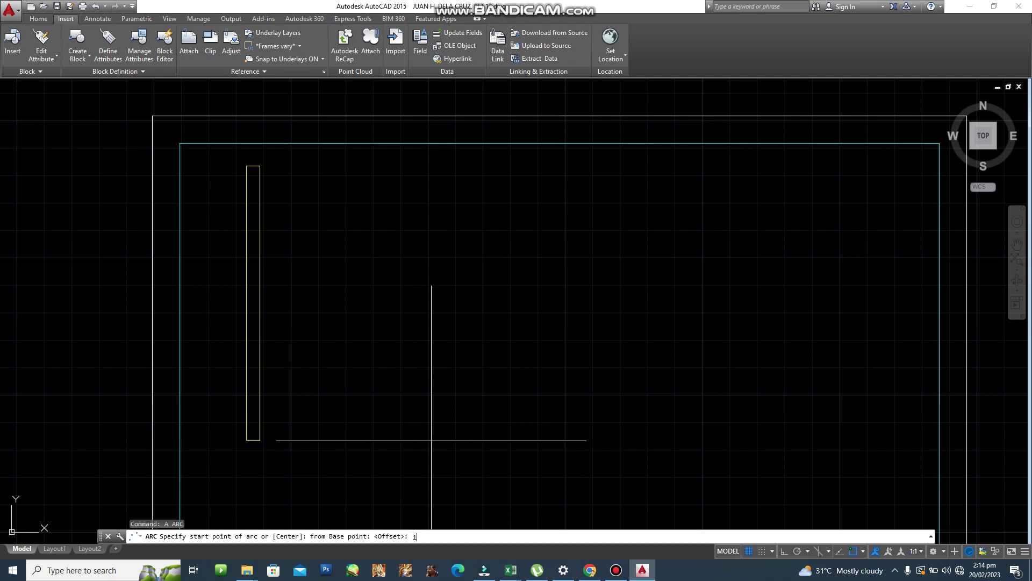
text(00)
key(Return)
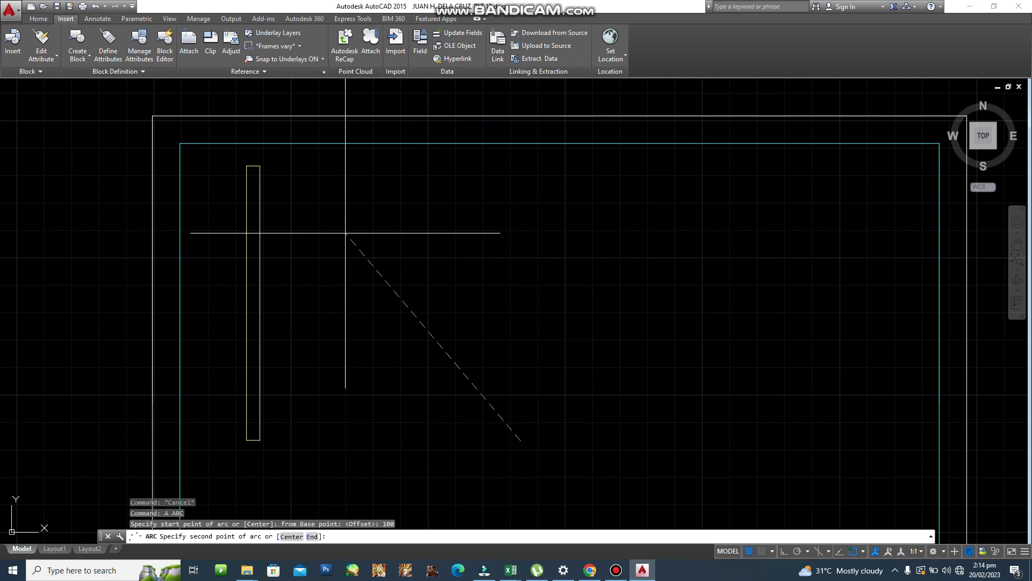
scroll(252, 161, up, 2)
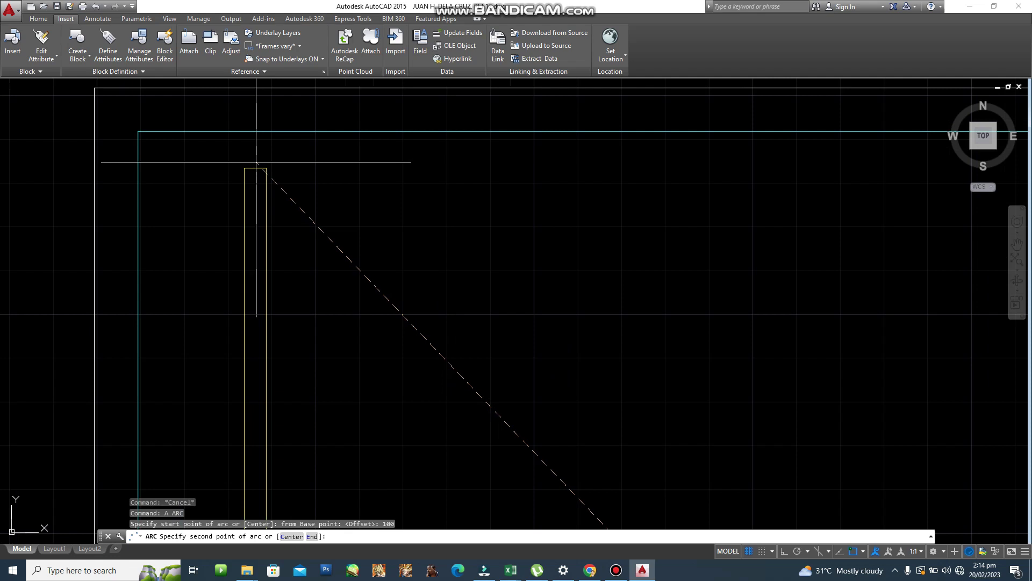
click(266, 168)
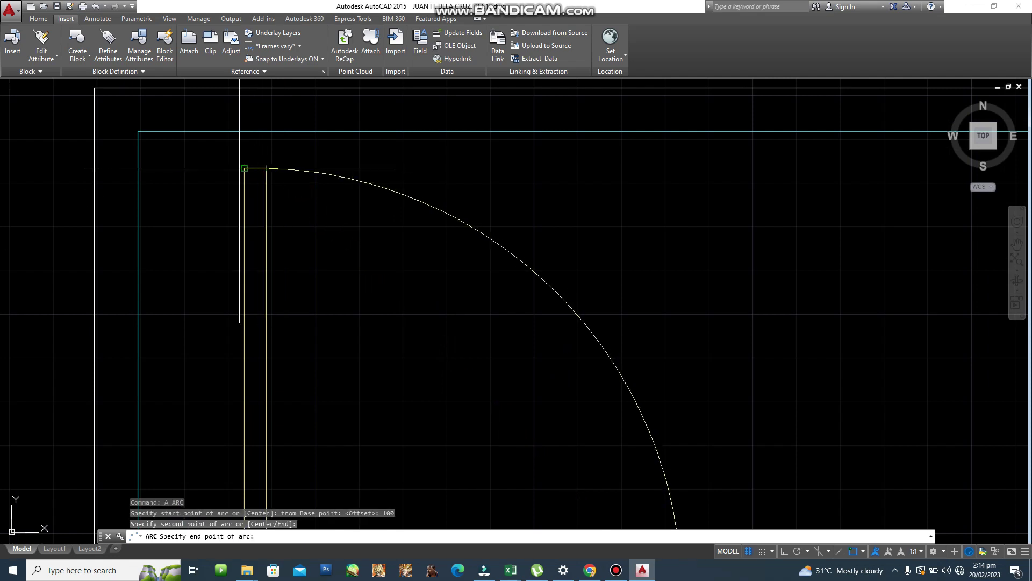
click(244, 168)
scroll(806, 463, down, 4)
middle_drag(860, 507, 361, 336)
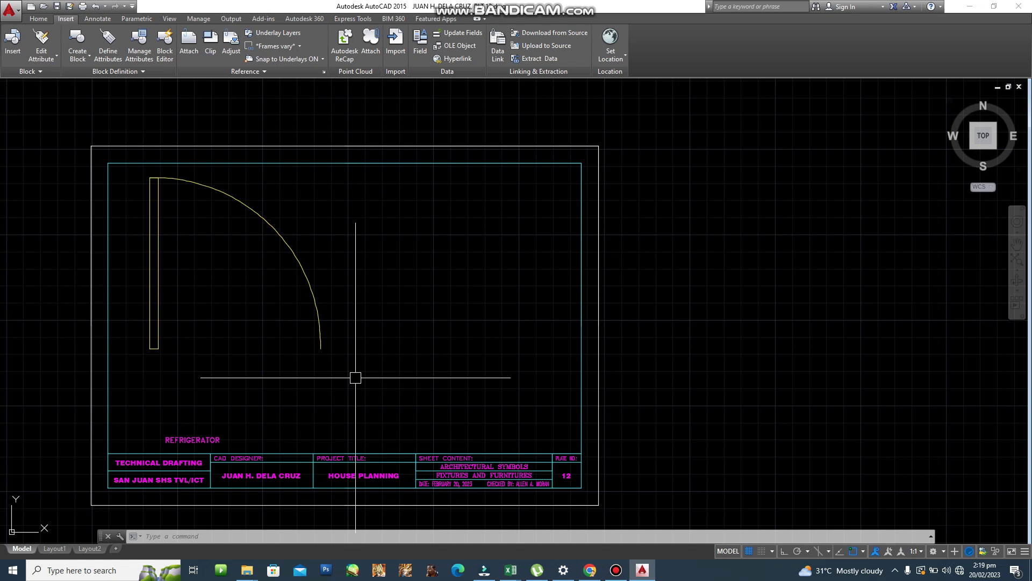
scroll(409, 243, up, 2)
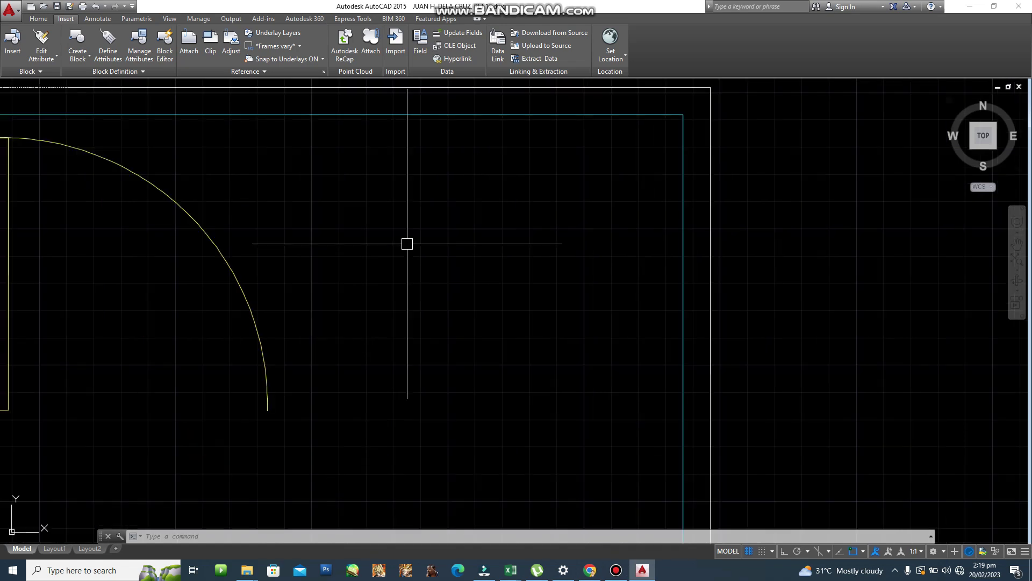
mouse_move(408, 256)
middle_down()
mouse_move(353, 312)
mouse_move(368, 336)
middle_up()
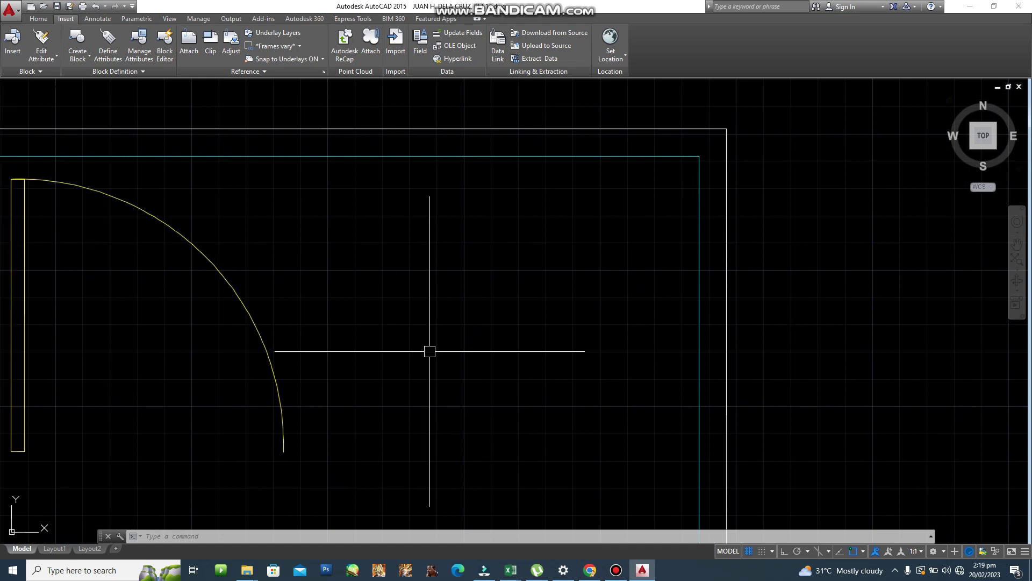
text(POL)
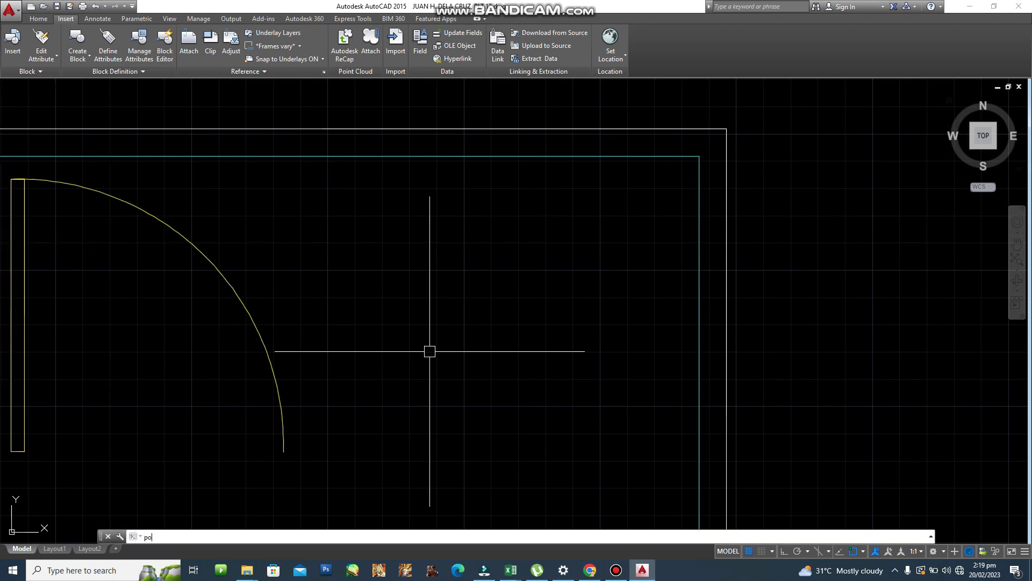
key(Return)
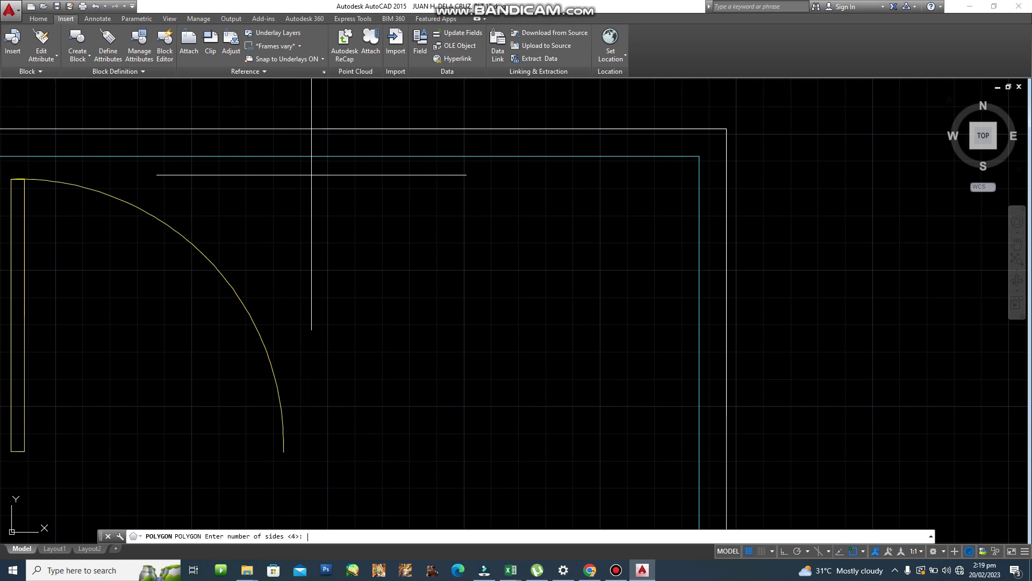
text(4)
key(Return)
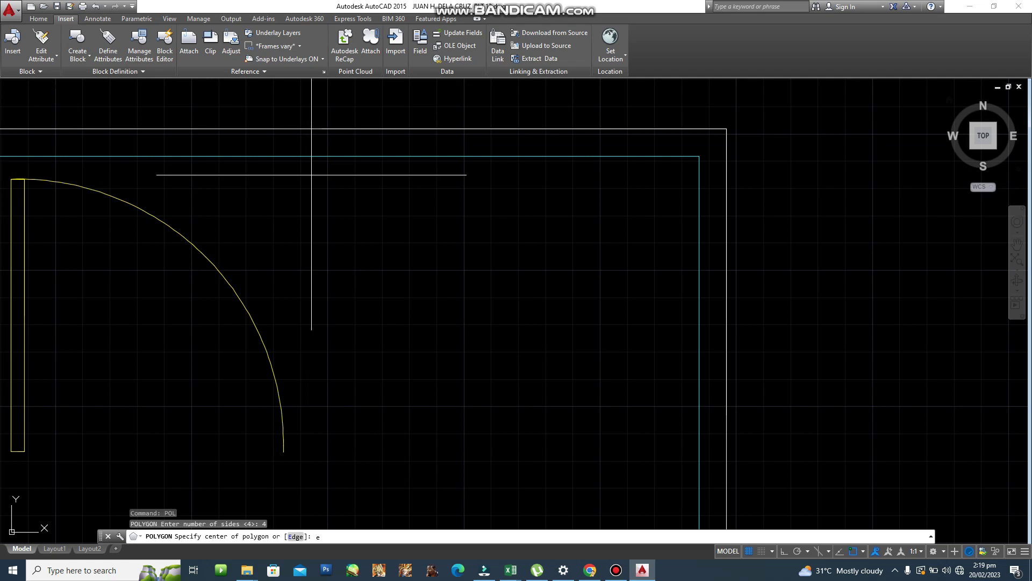
key(Return)
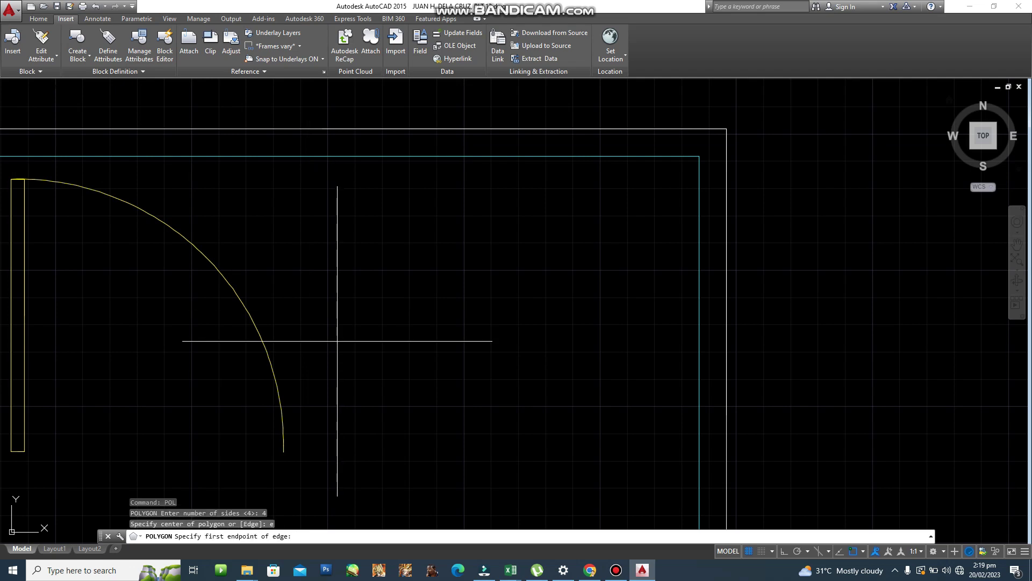
click(301, 337)
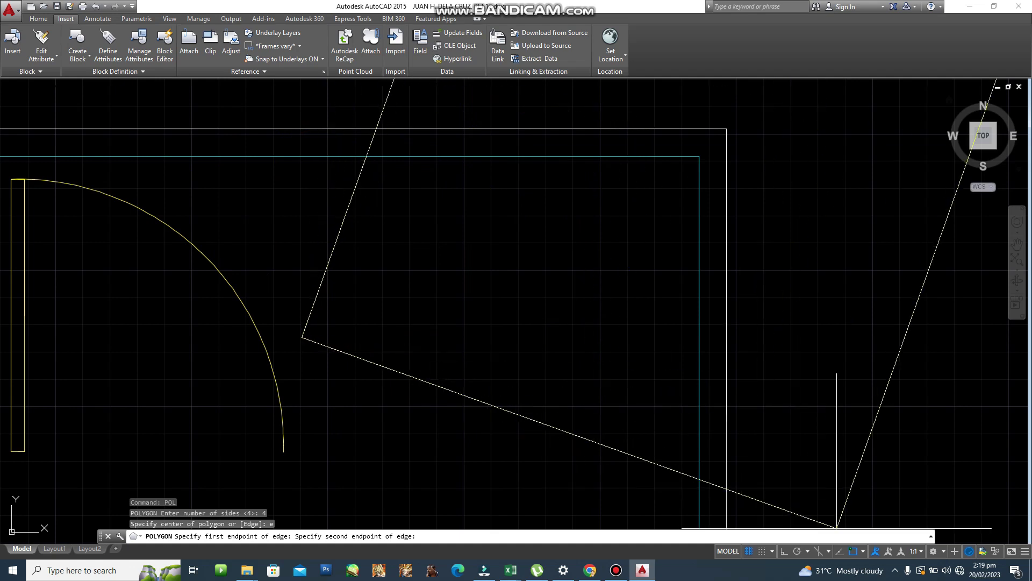
key(F8)
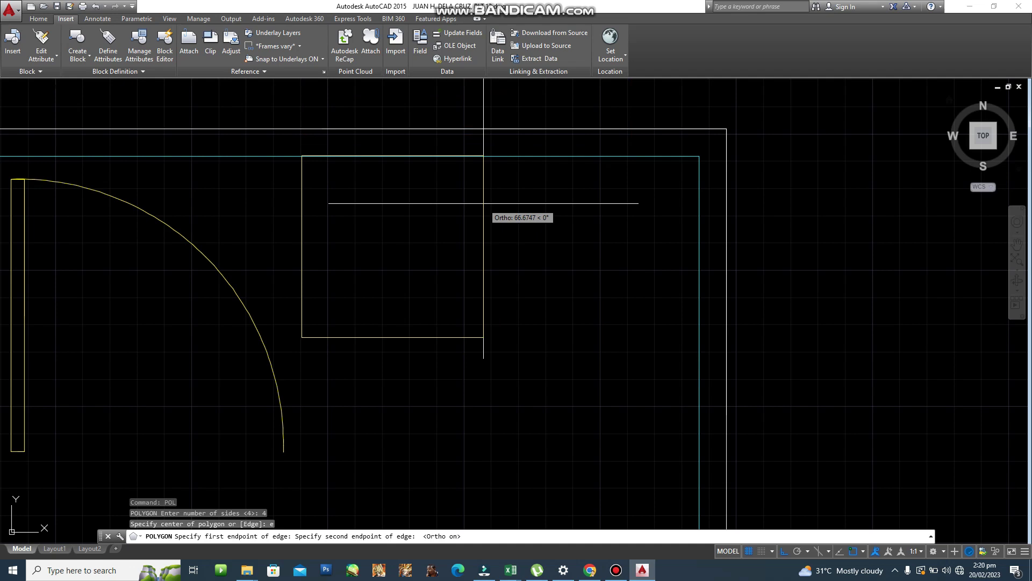
text(@)
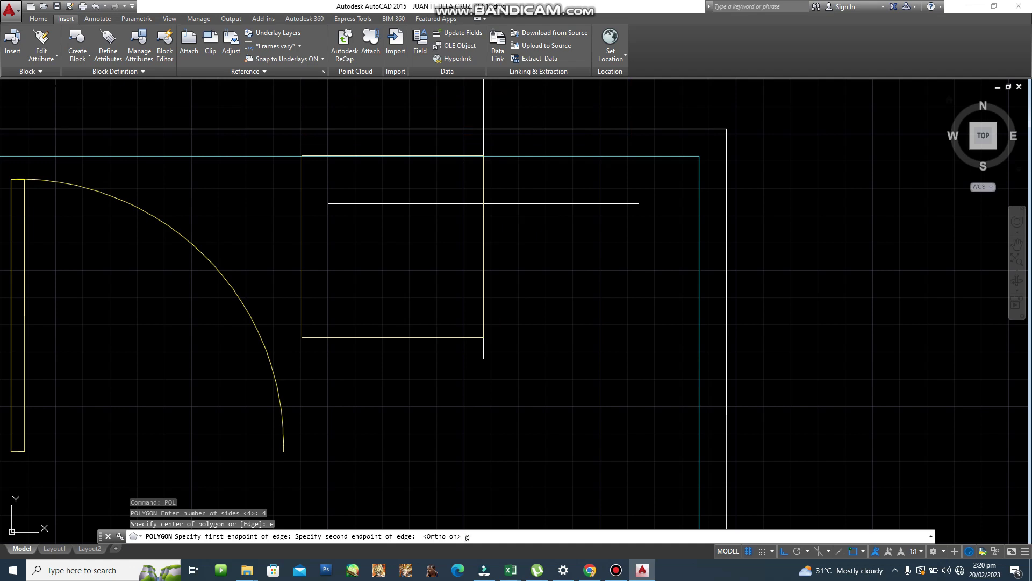
text(69)
key(Return)
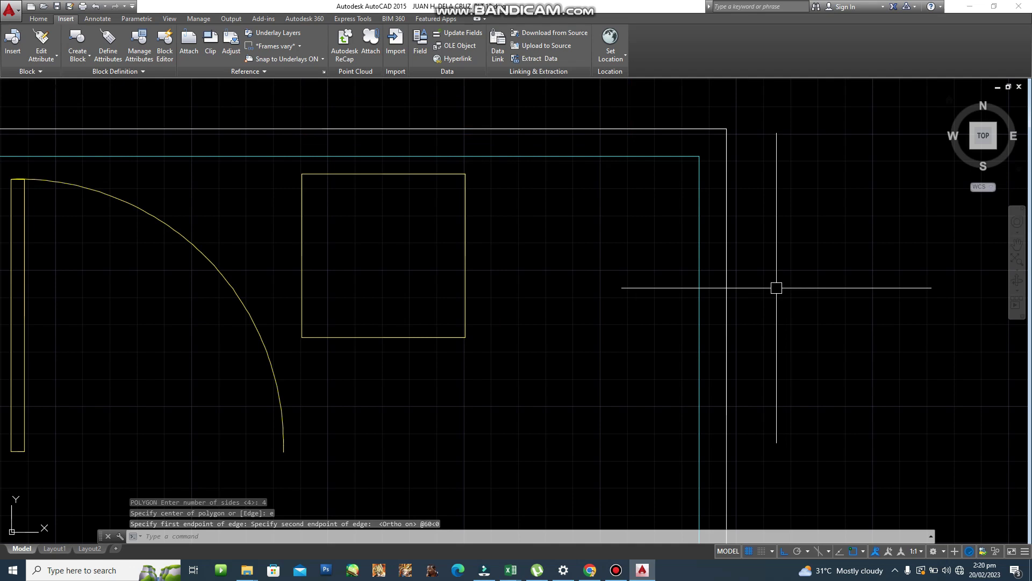
Step: Offset the square 5 units inward and end the Offset command
scroll(425, 214, up, 2)
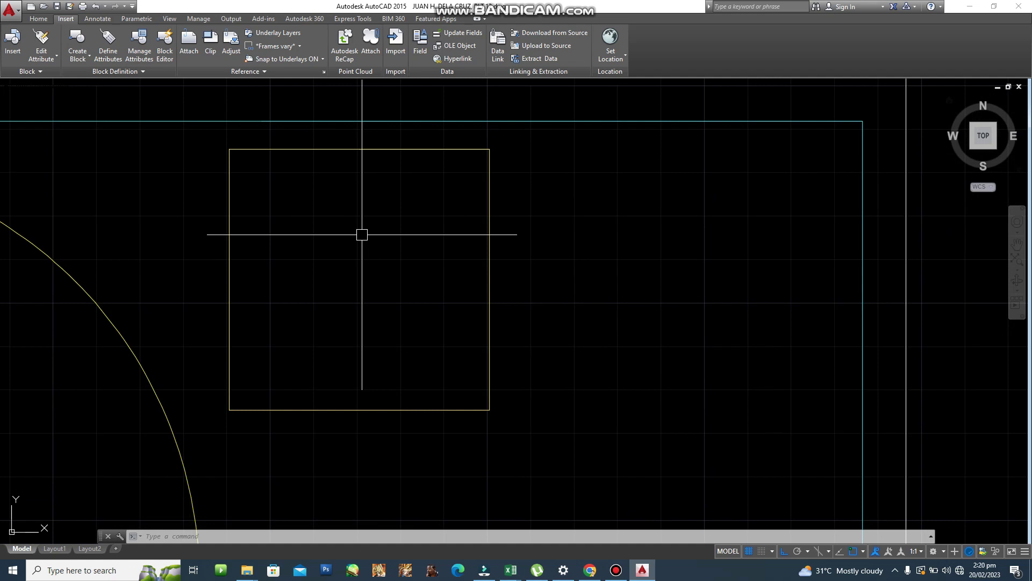
text(o)
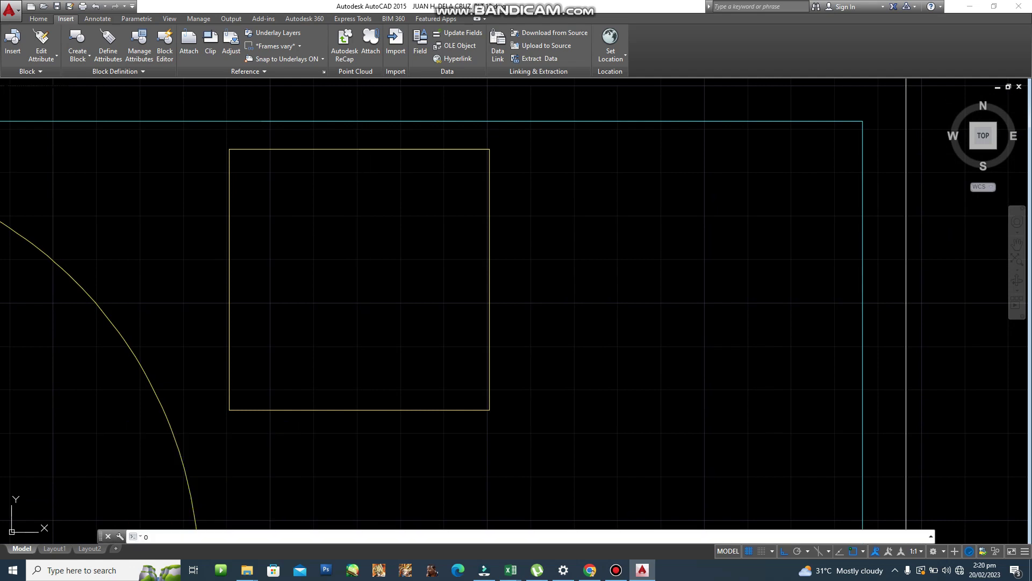
key(Return)
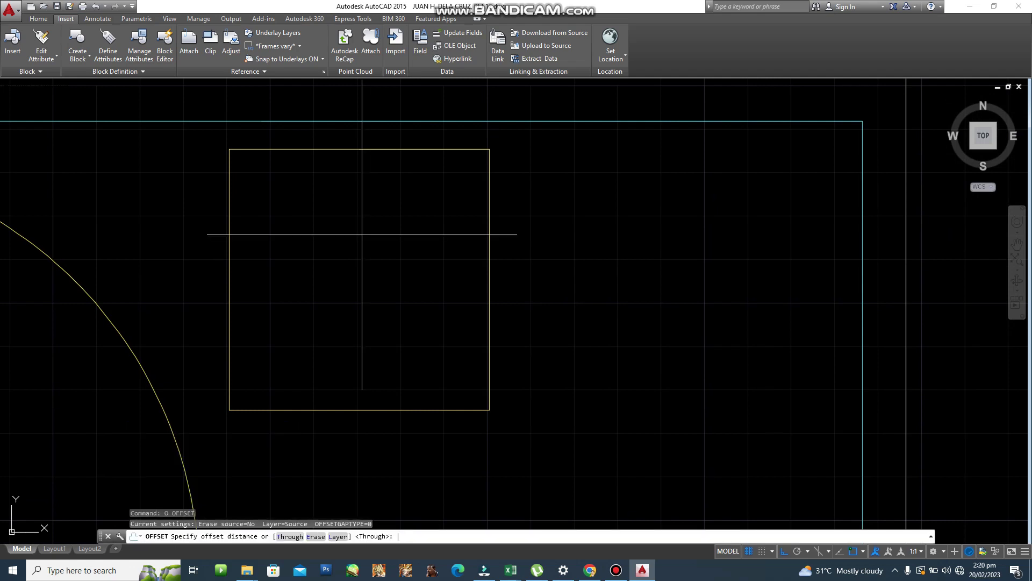
text(5)
key(Return)
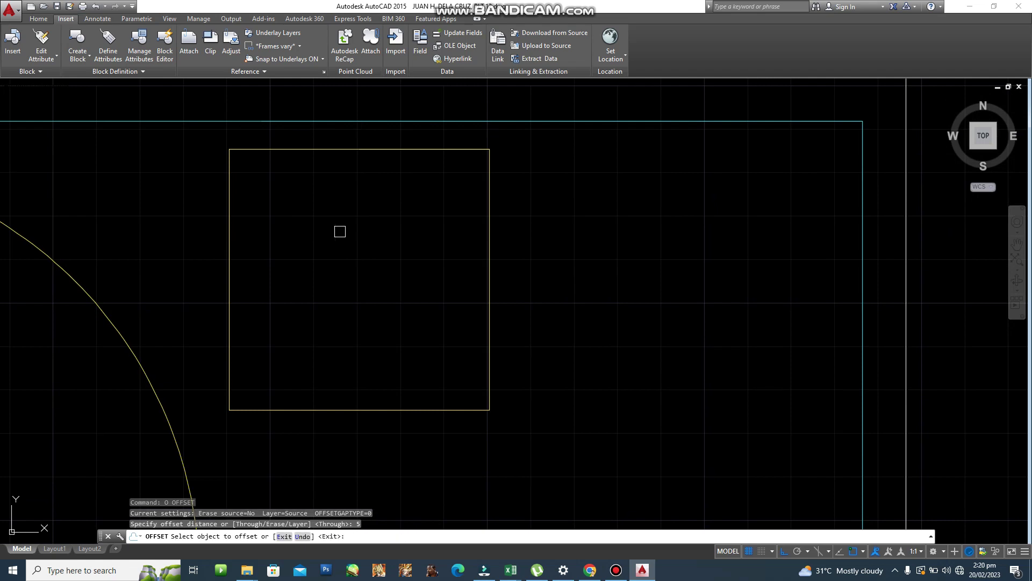
click(336, 150)
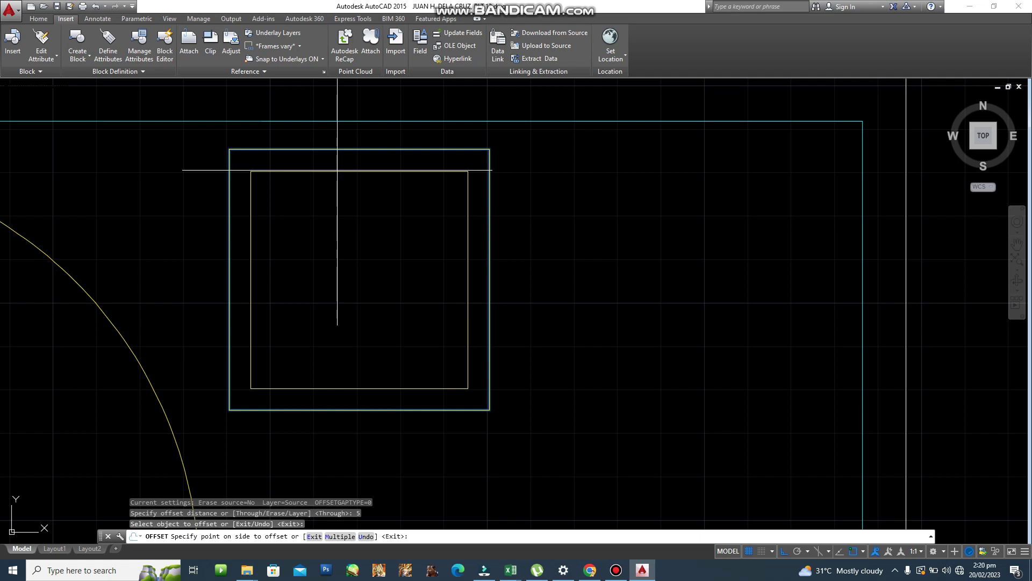
click(341, 214)
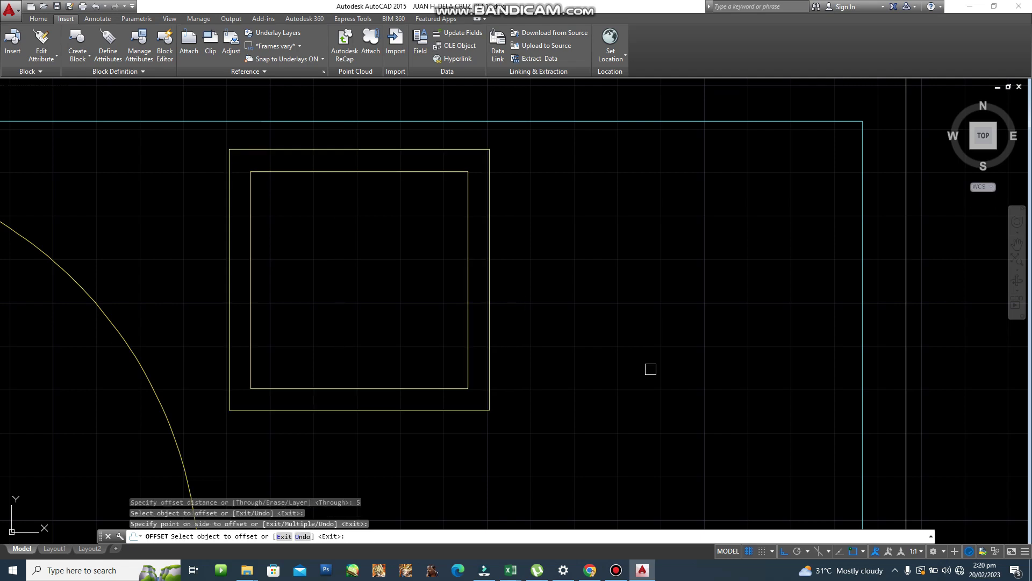
key(Escape)
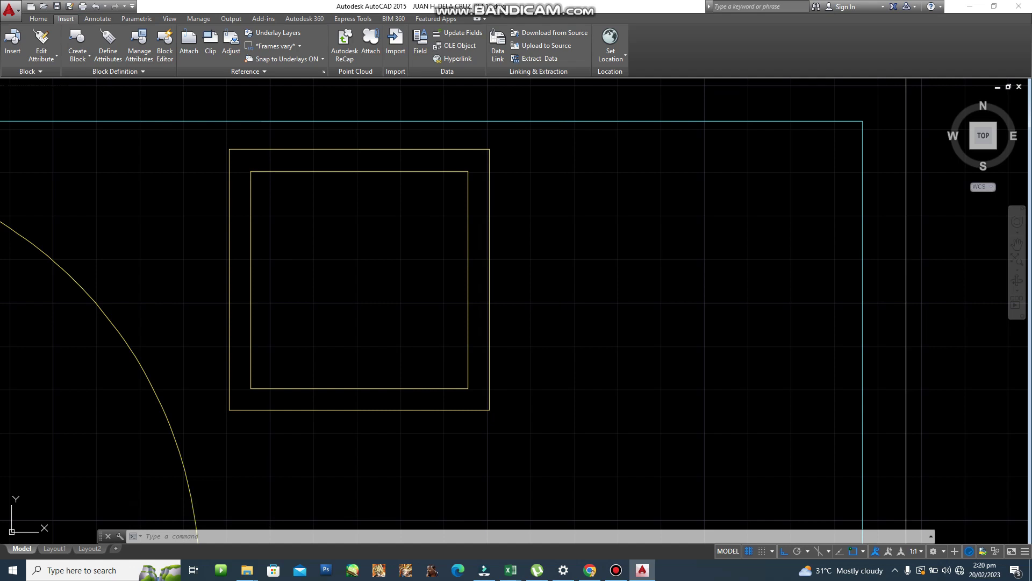
key(Escape)
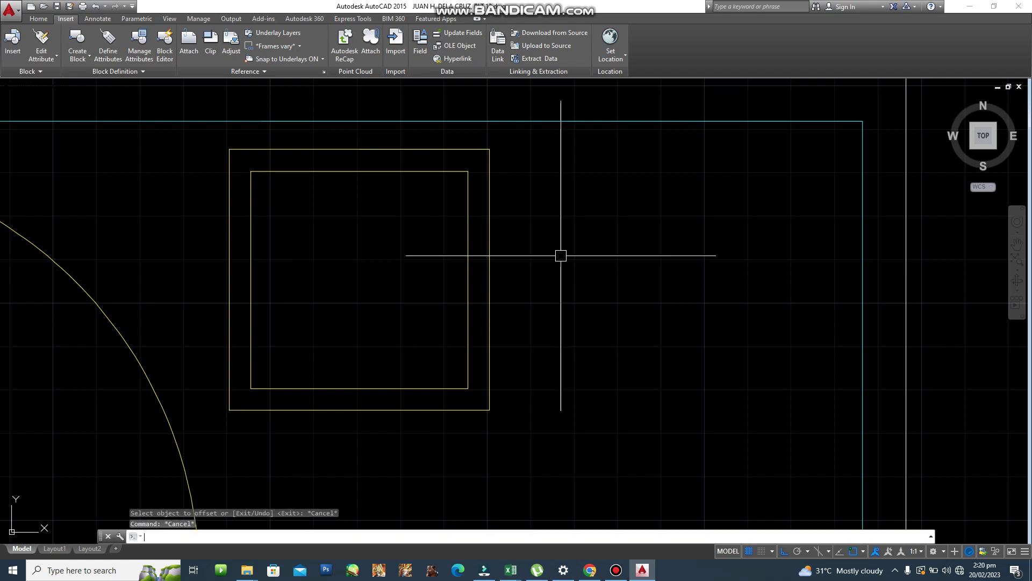
Step: Set both chamfer distances to 5 and chamfer the inner square's lower-left corner
text(CHA)
key(Return)
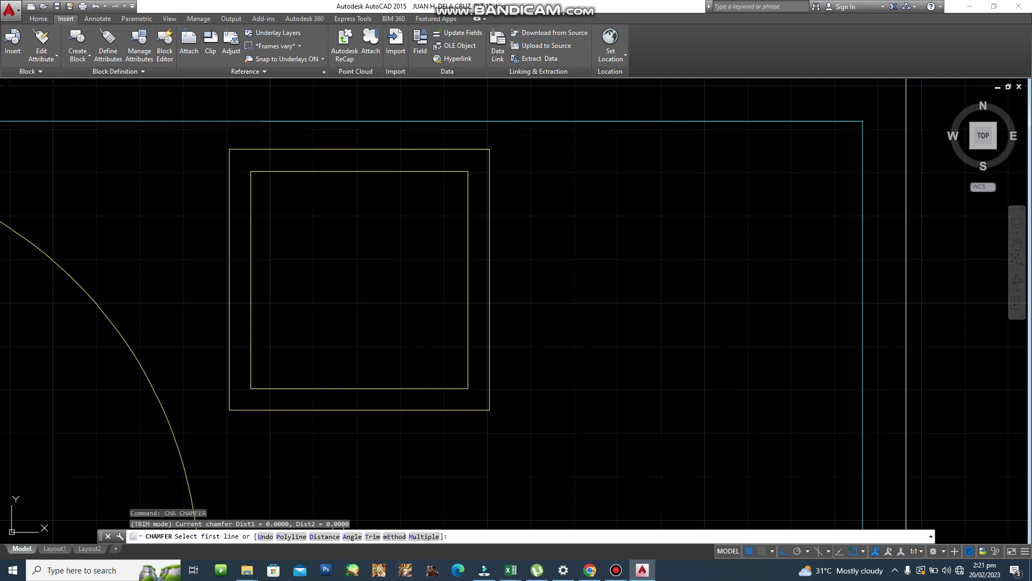
text(d)
key(Return)
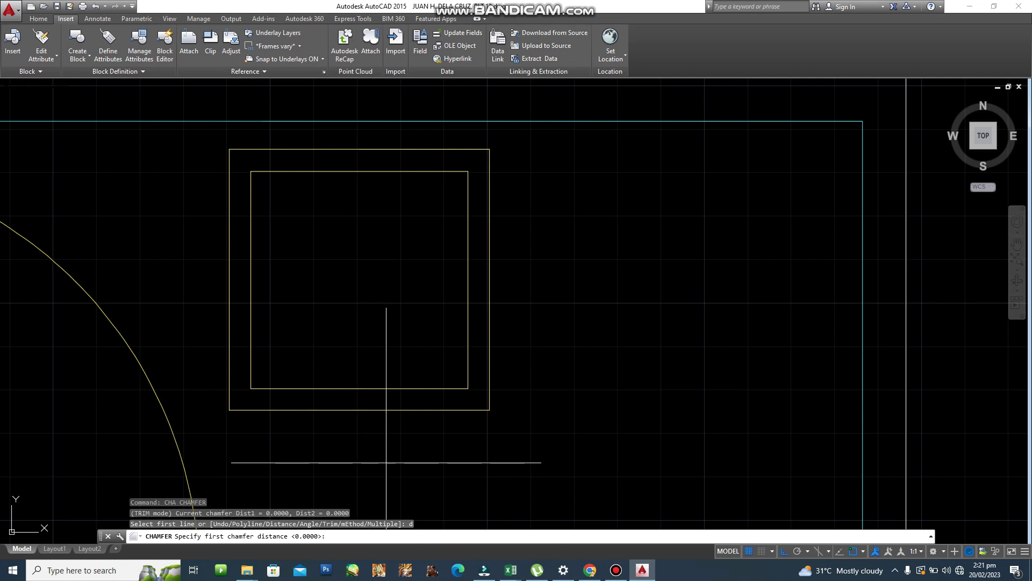
text(5)
key(Return)
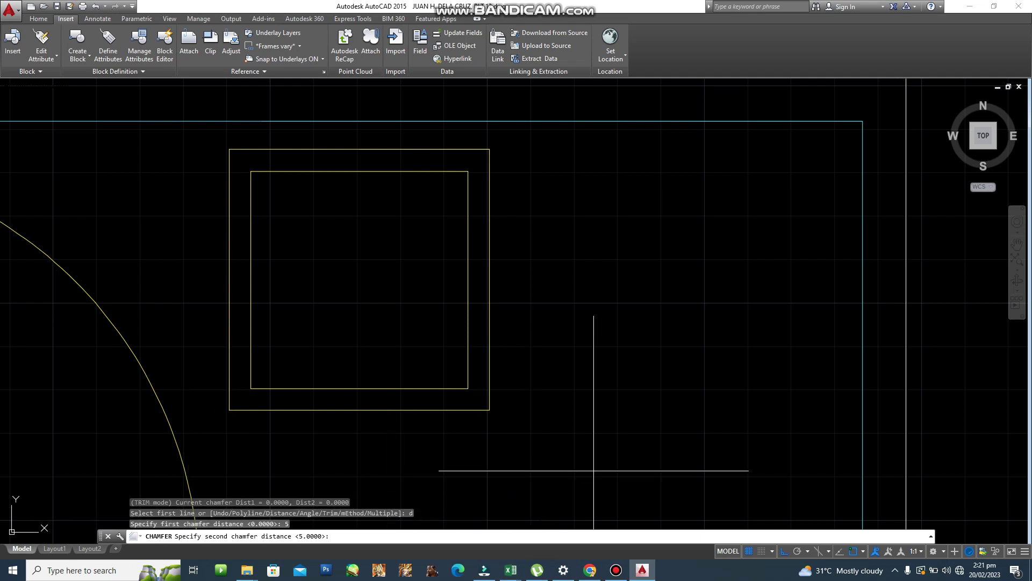
key(Return)
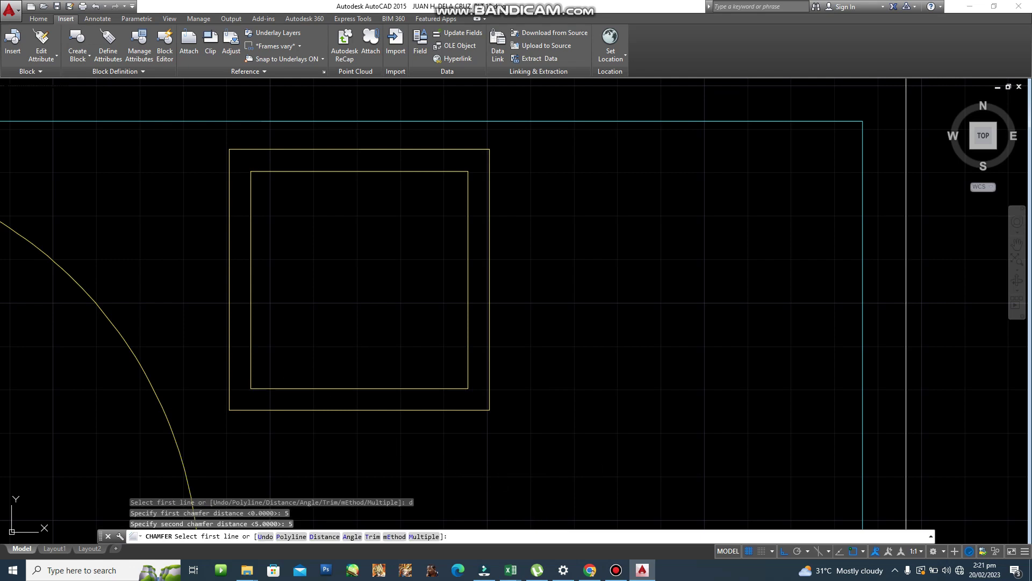
click(275, 382)
click(251, 358)
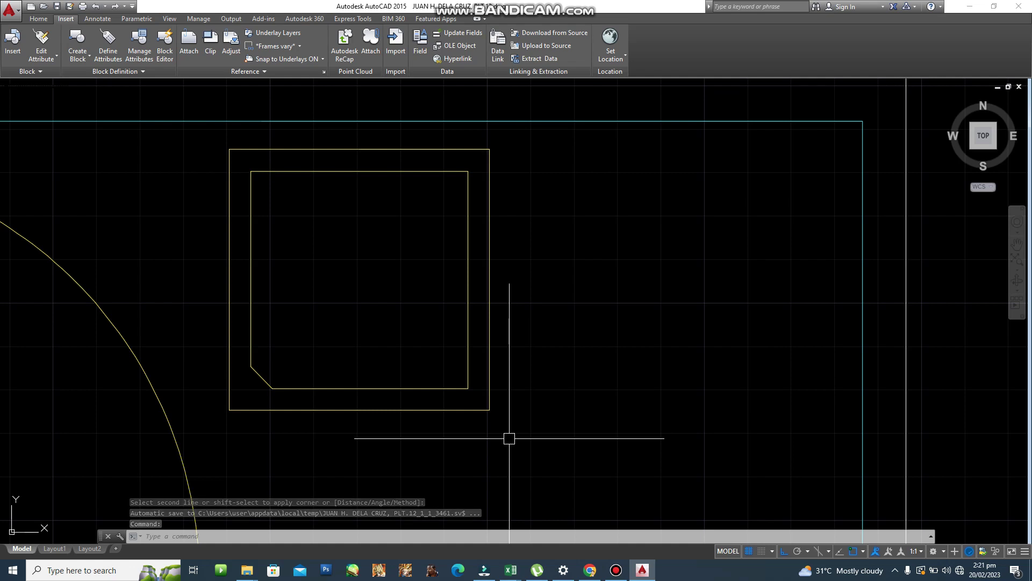
Step: Chamfer the inner square's lower-right, upper-right and upper-left corners with the same 5-unit distances
key(Return)
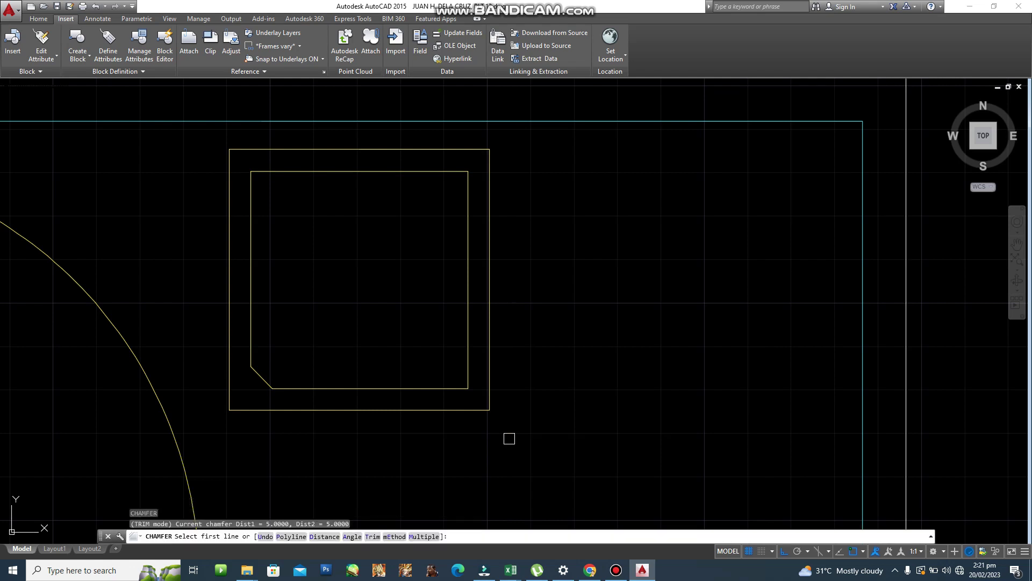
click(425, 386)
click(466, 351)
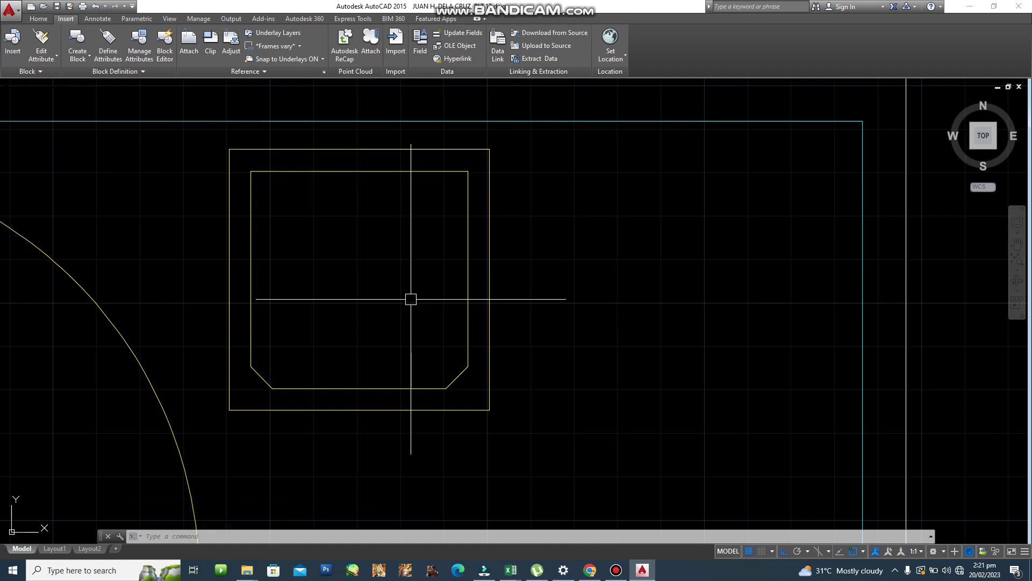
click(376, 536)
text(chamfer)
key(Return)
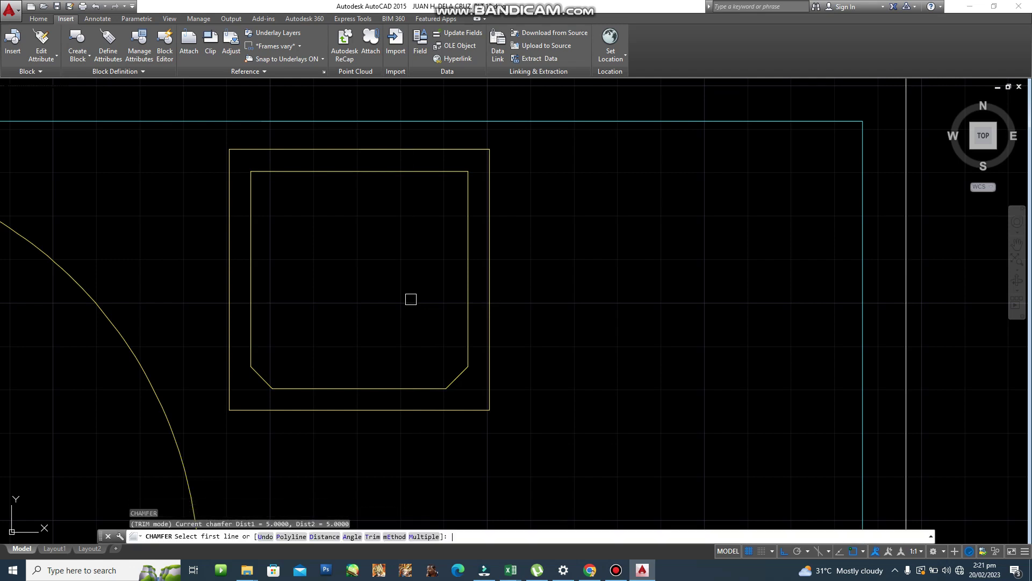
click(439, 173)
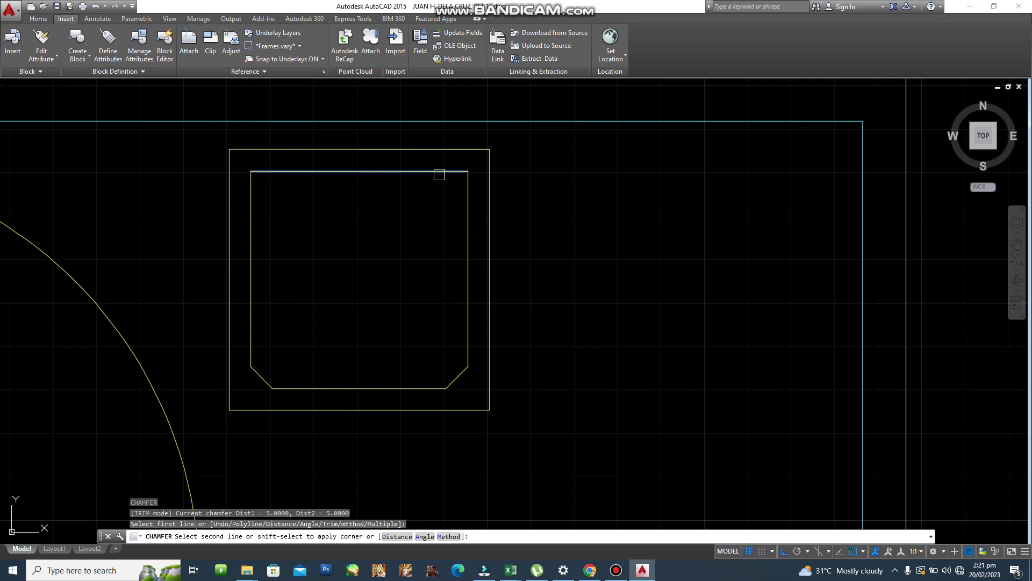
click(469, 195)
key(Return)
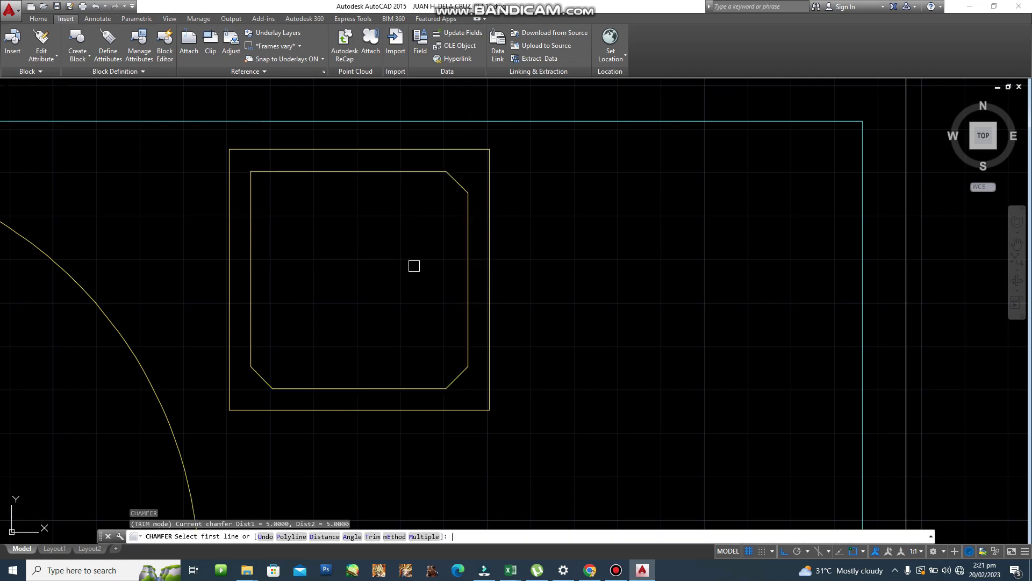
click(290, 171)
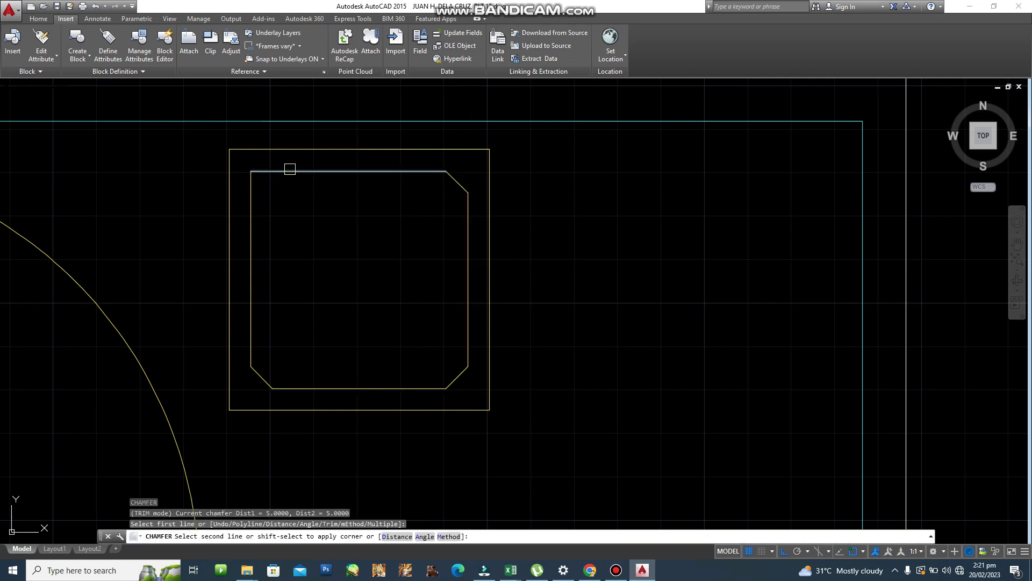
click(246, 224)
Step: Turn on polar tracking and start a polyline below the door-swing arc with a 30-unit segment at 45° and another at 315°
scroll(599, 360, down, 4)
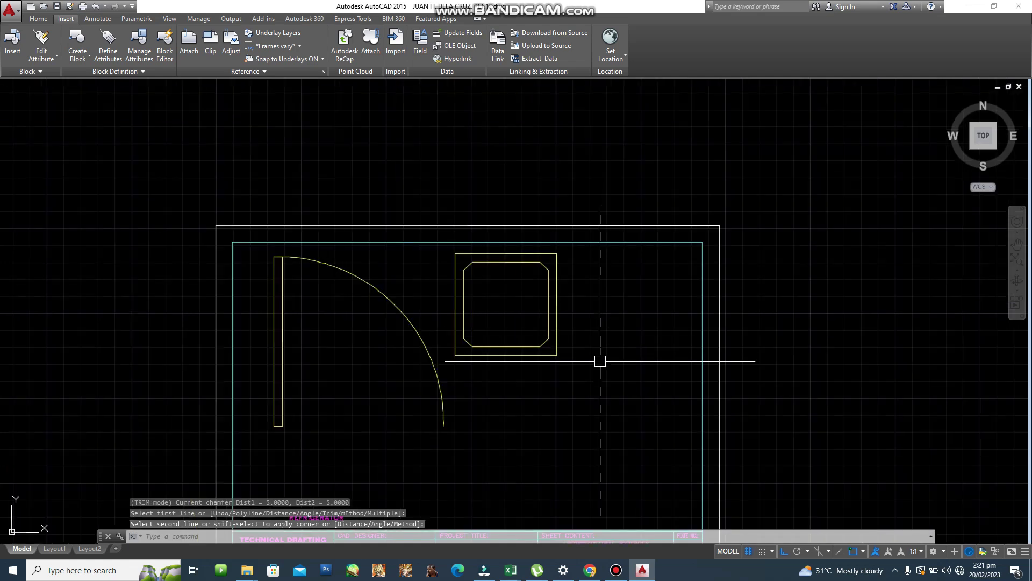
scroll(507, 431, up, 2)
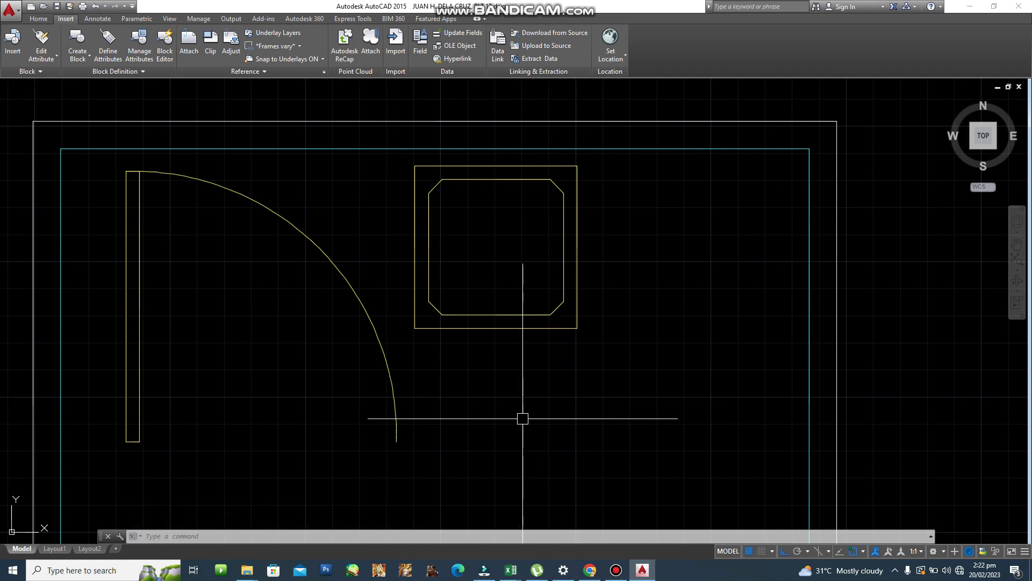
middle_drag(212, 456, 233, 324)
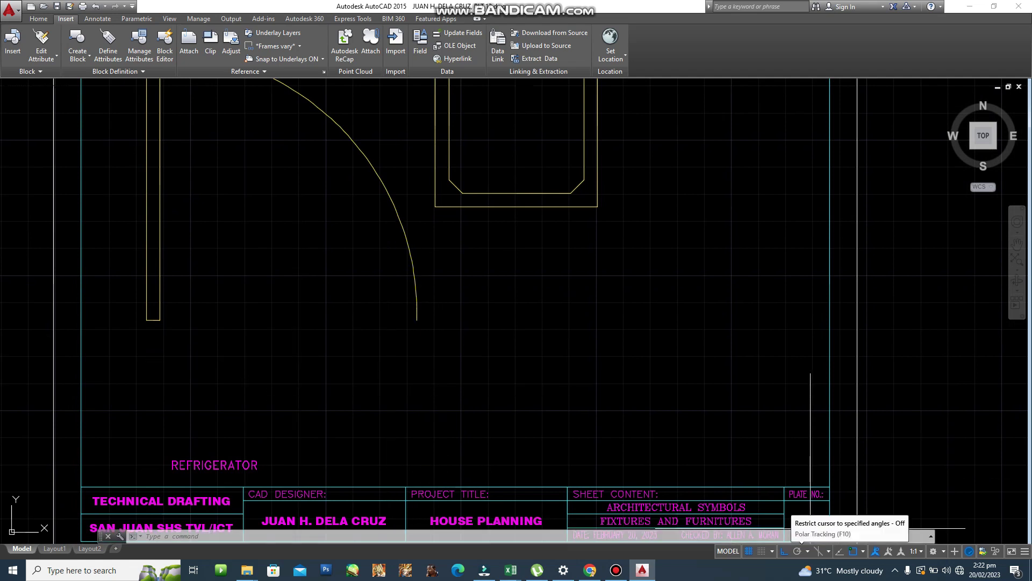
click(797, 550)
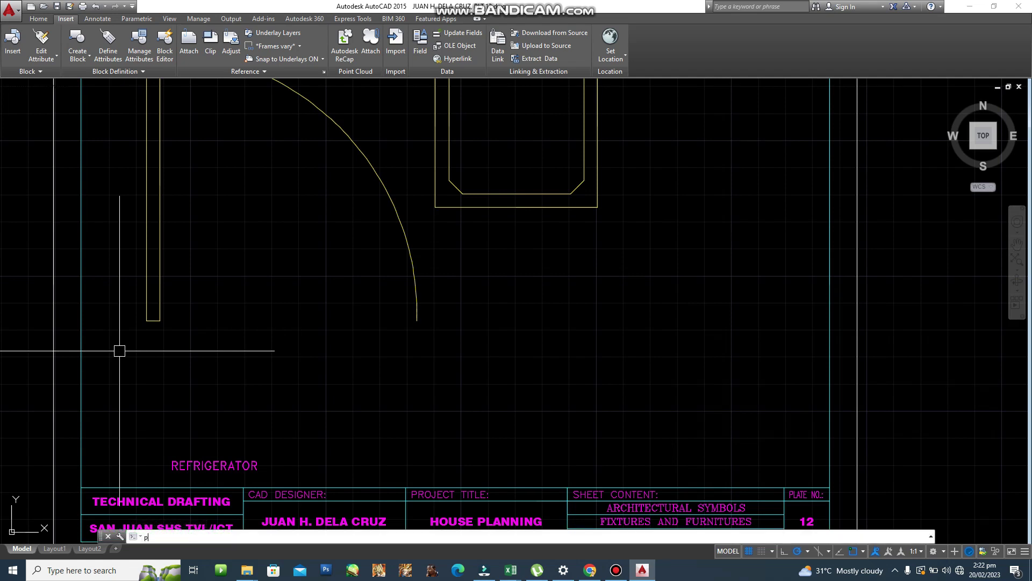
text(l)
key(Return)
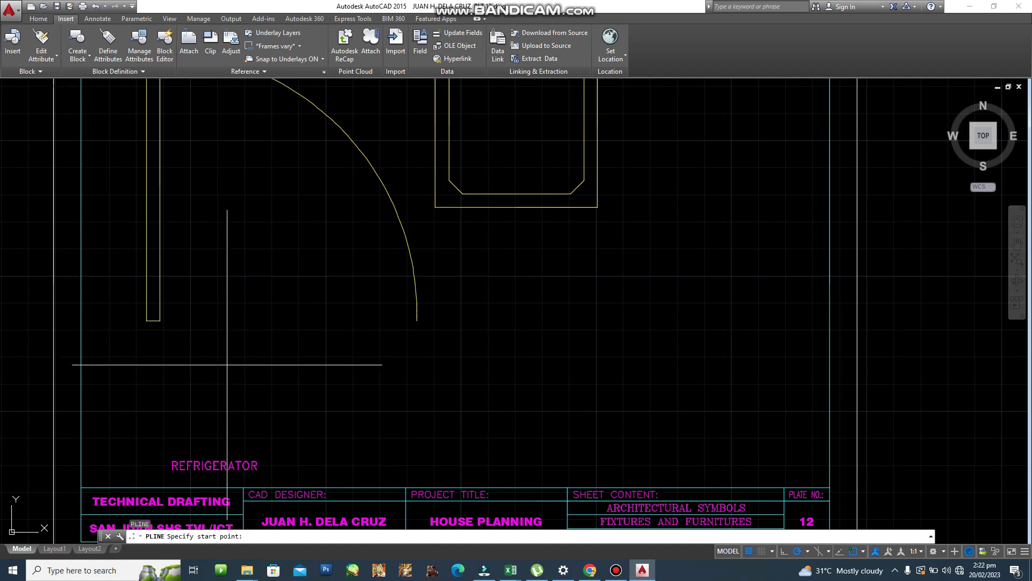
click(217, 364)
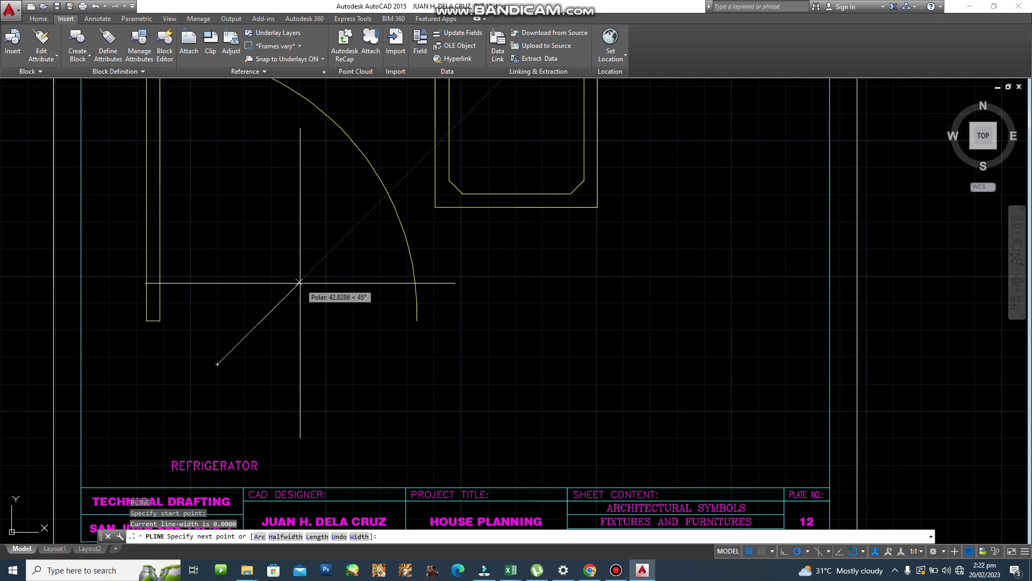
text(30)
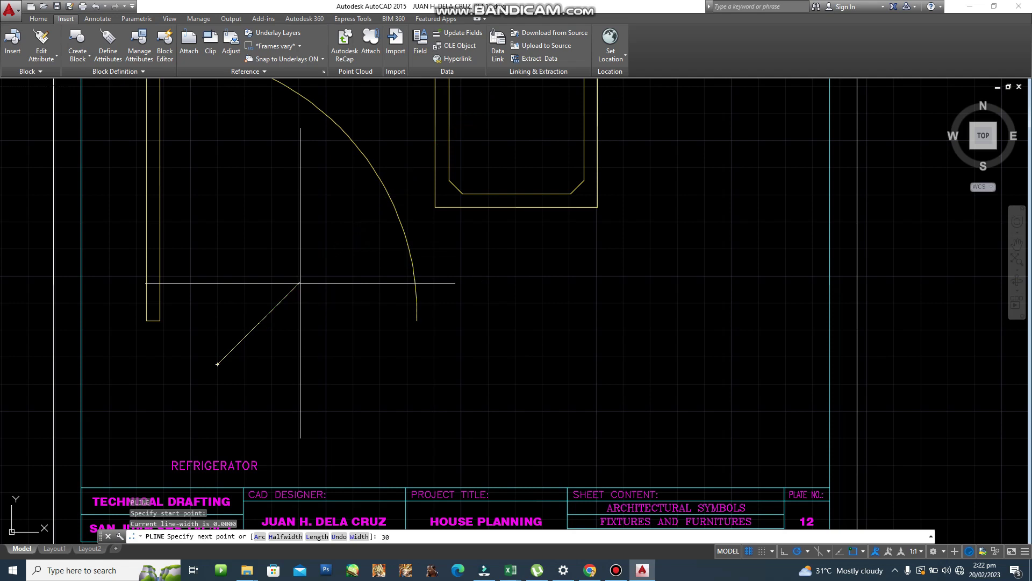
key(Return)
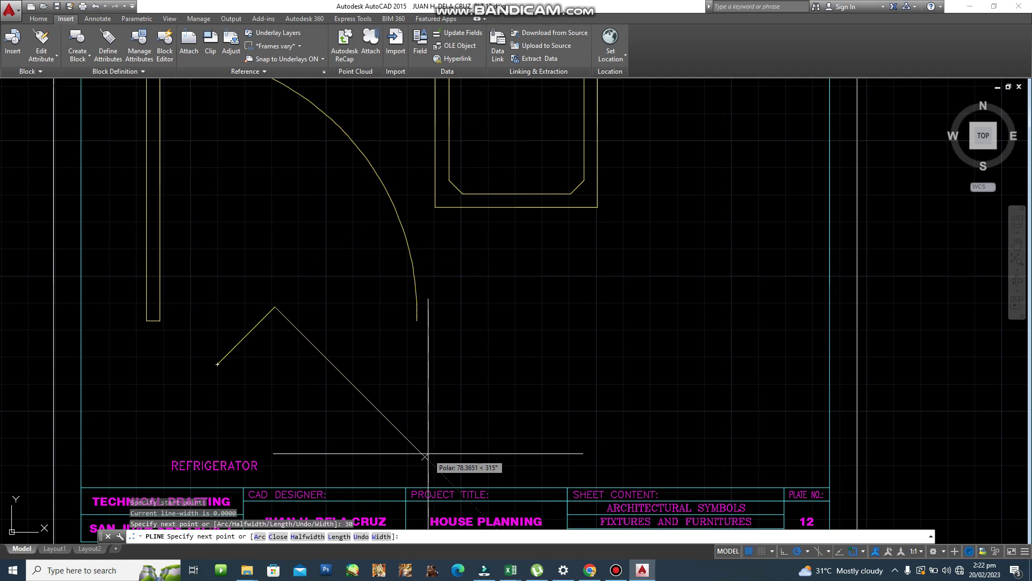
text(30)
key(Return)
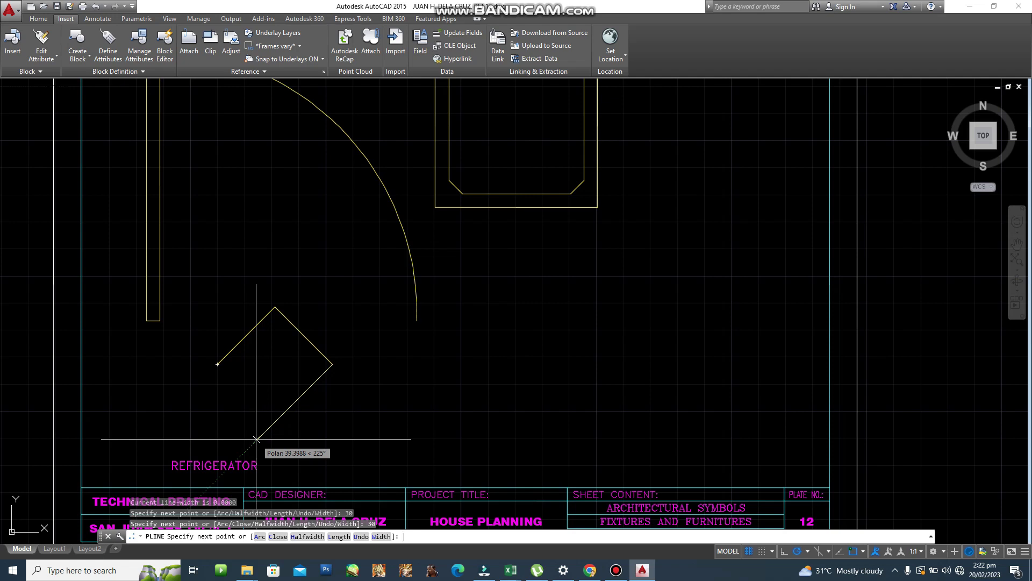
Step: Continue the polyline 12 units at 225°, 18 units at 135° and 18 units at 225°, and close it into a chevron
text(12)
key(Return)
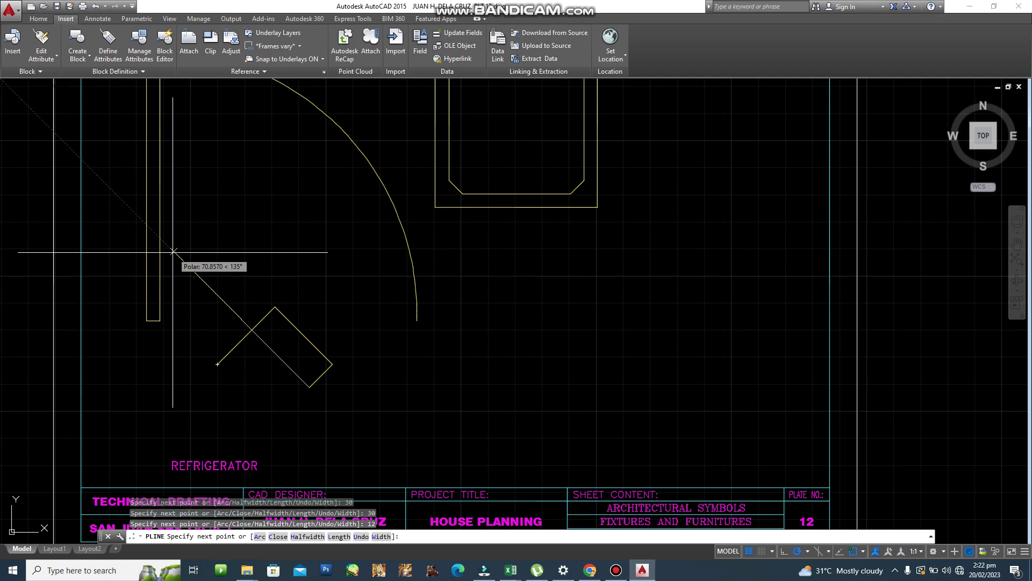
text(18)
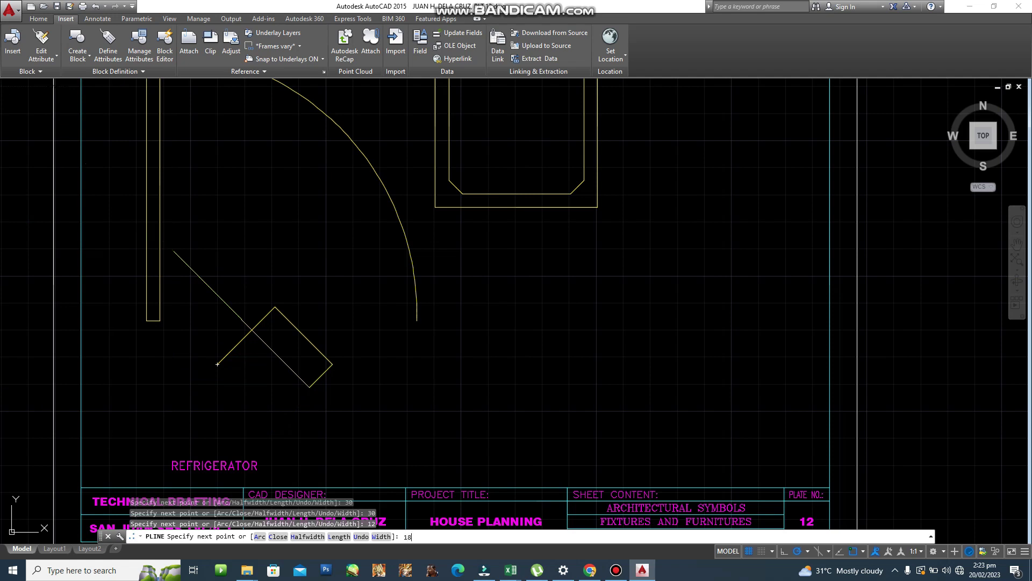
key(Return)
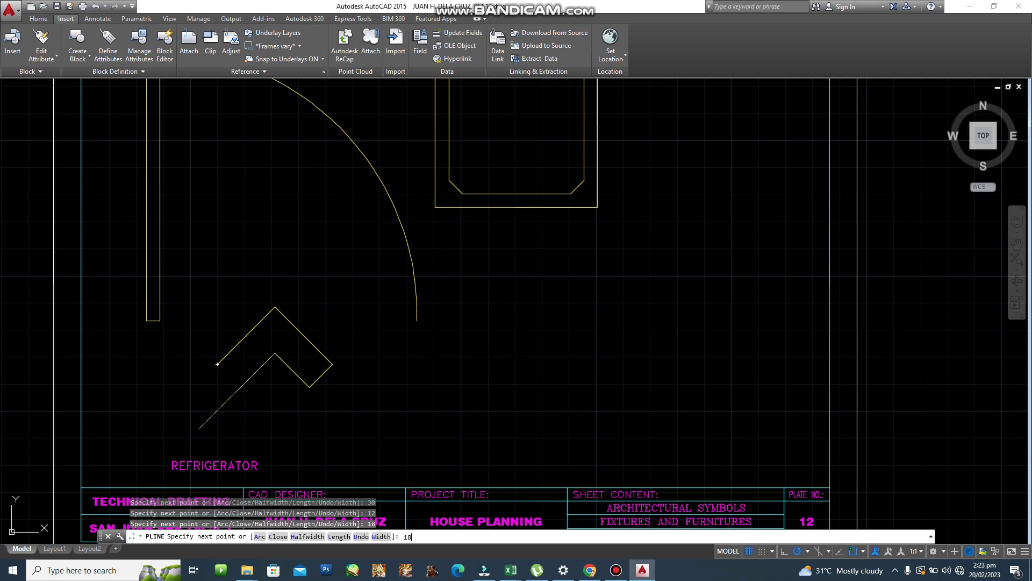
text(18)
key(Return)
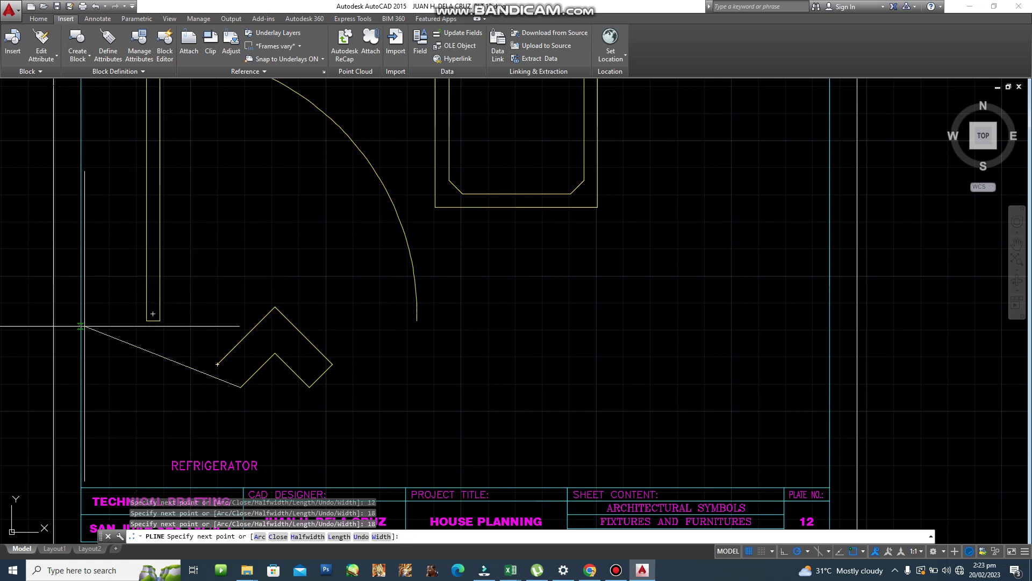
text(c)
key(Return)
Step: Draw a 70 by 50 rectangle with a fillet radius of 6 below the chamfered square
scroll(691, 369, down, 5)
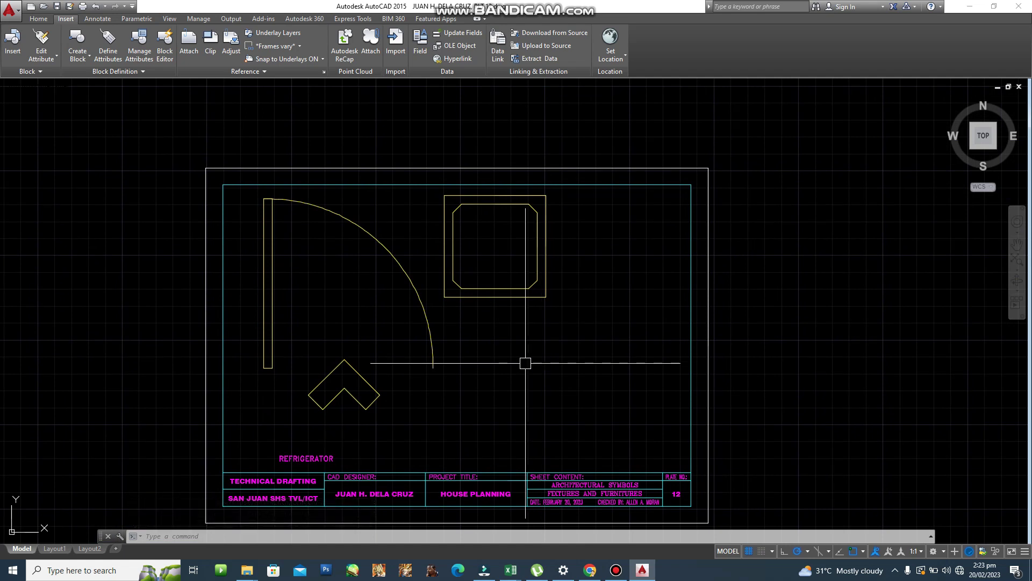
middle_drag(537, 406, 505, 385)
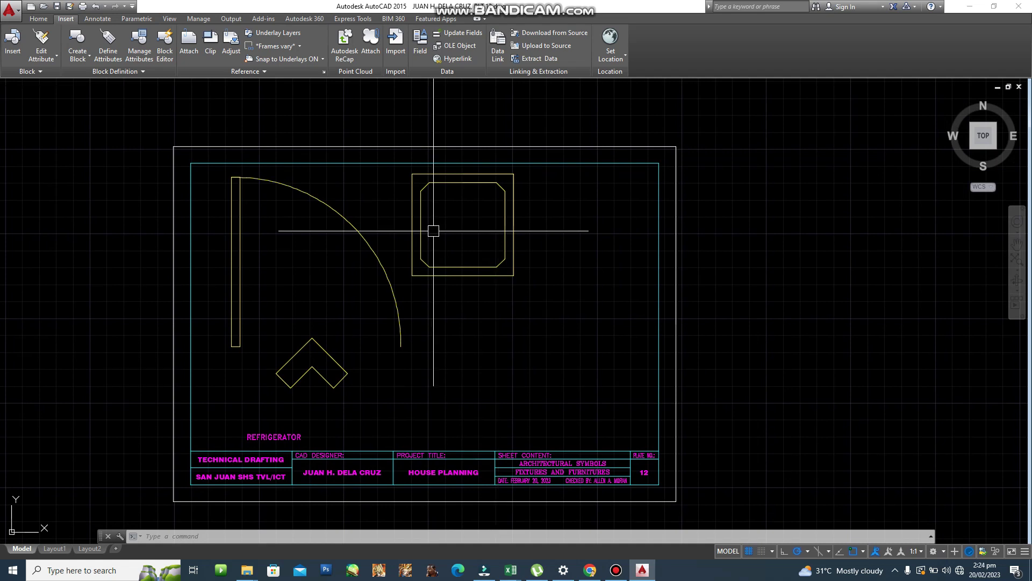
text(rec)
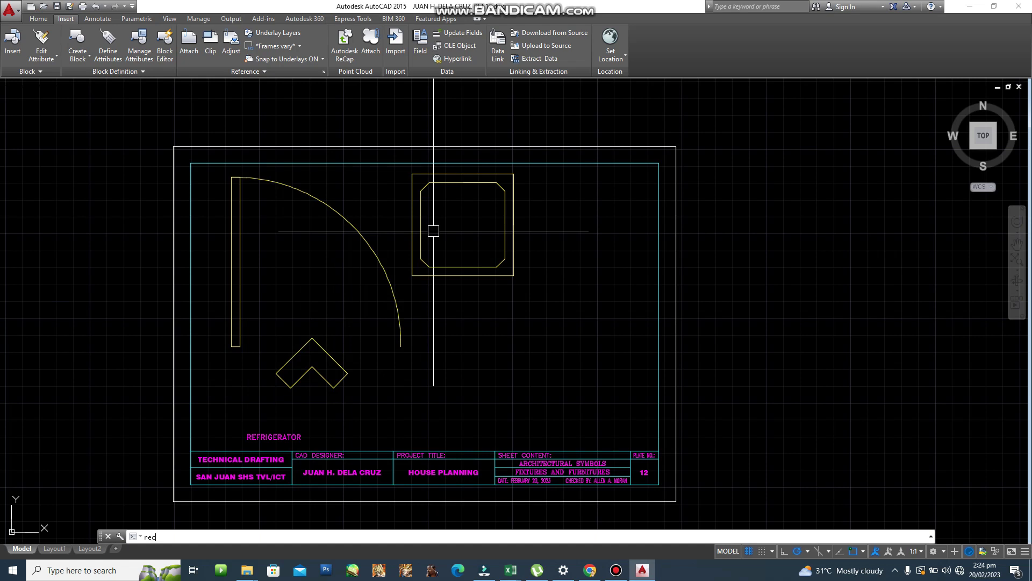
key(Return)
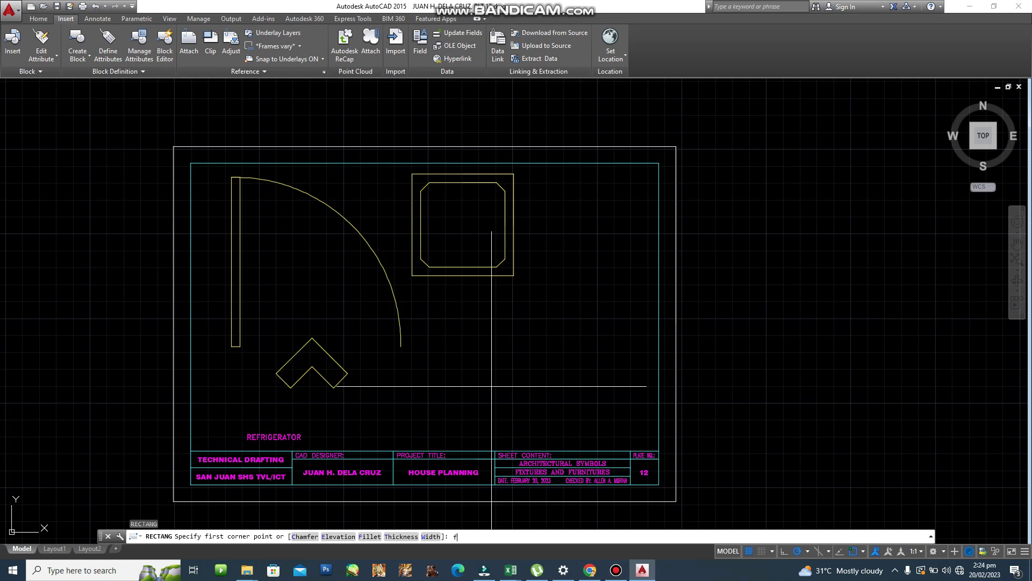
key(Return)
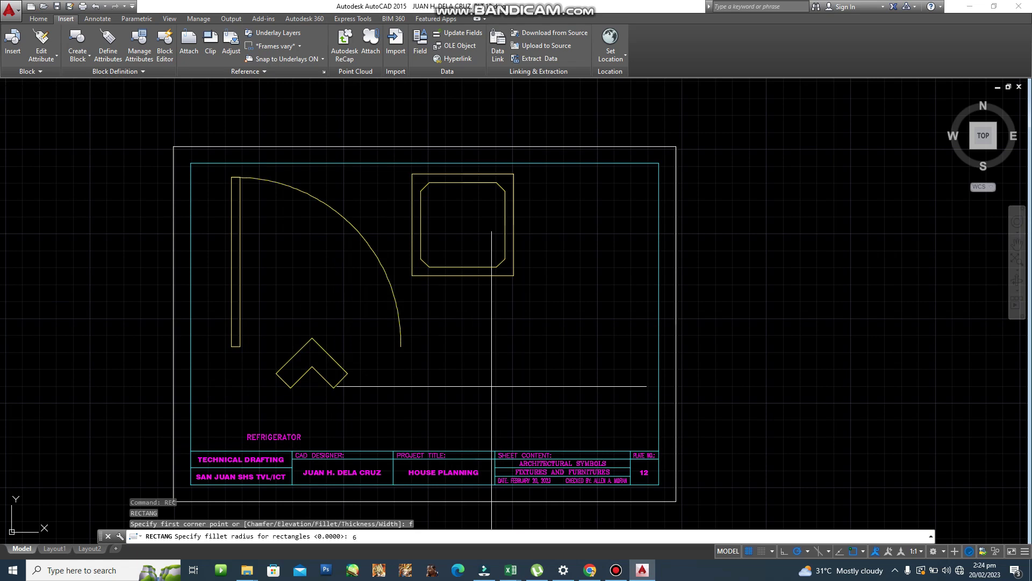
key(Return)
scroll(492, 386, up, 3)
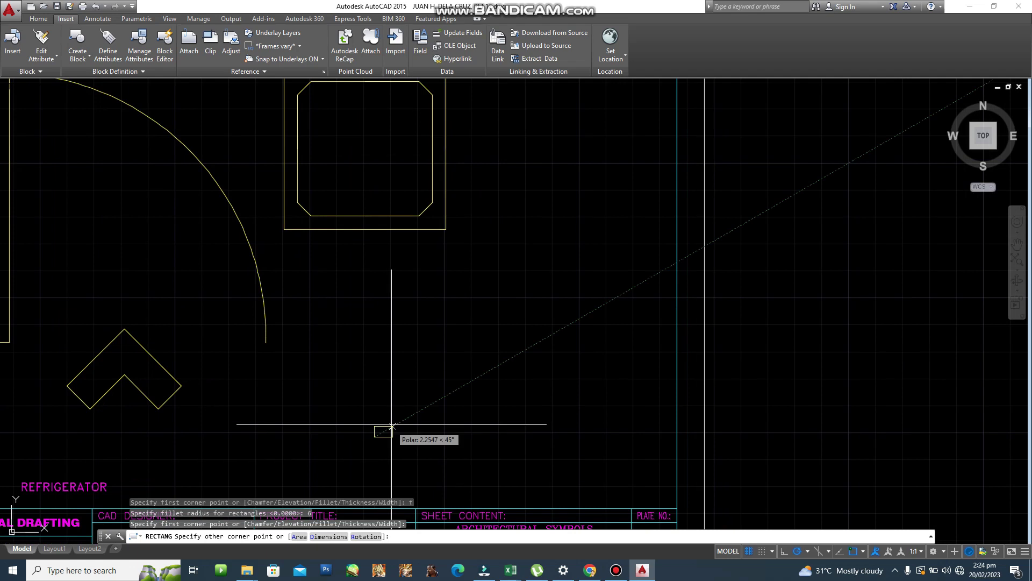
click(375, 437)
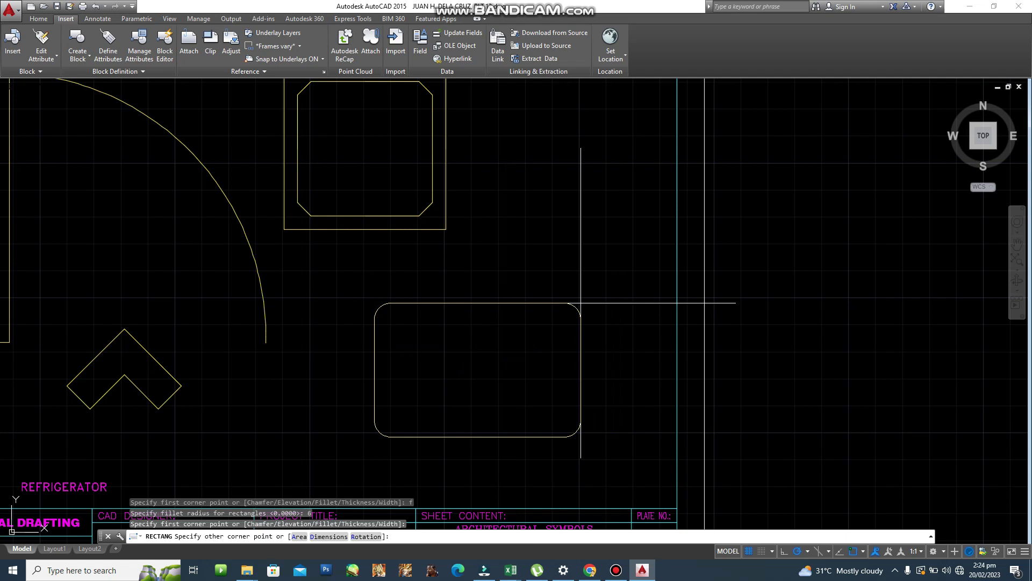
middle_drag(544, 315, 486, 311)
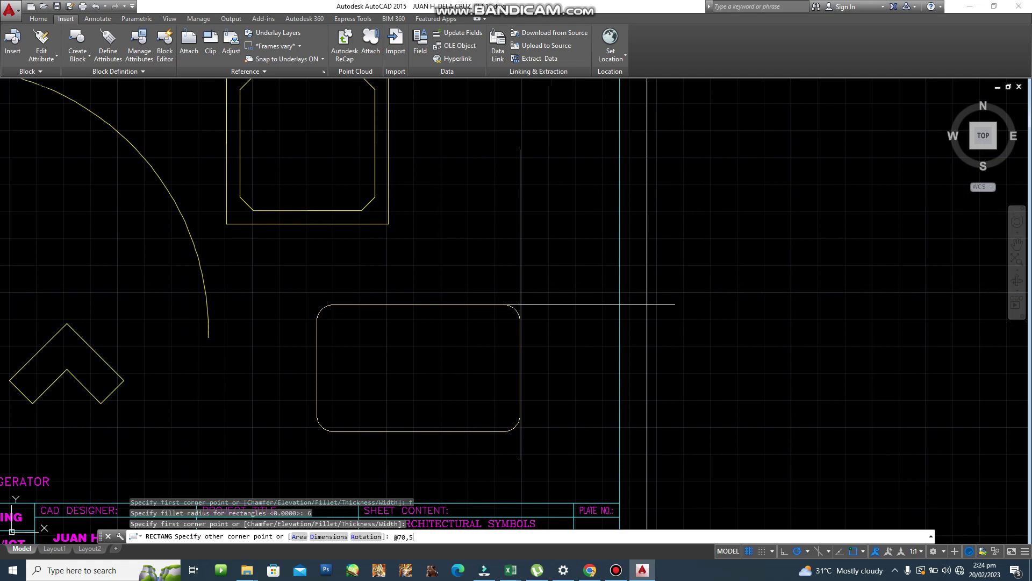
key(Return)
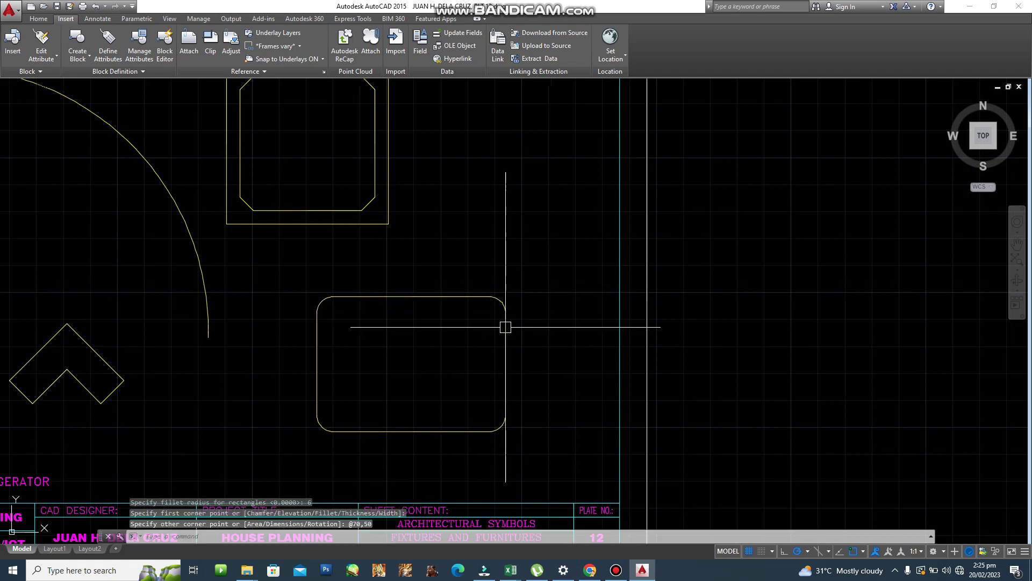
Step: Offset the rounded rectangle 3 units inward
scroll(503, 325, down, 5)
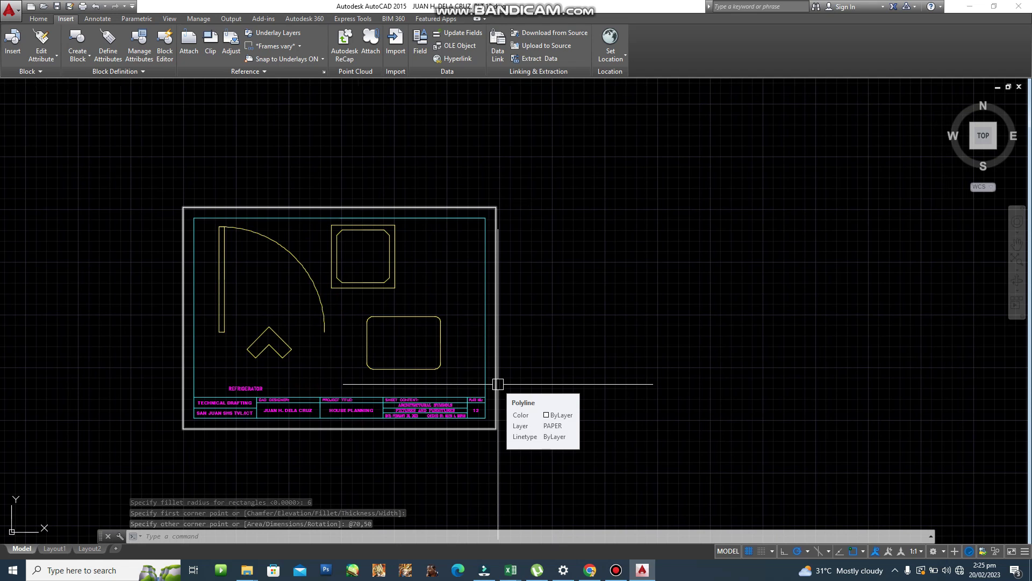
scroll(404, 369, up, 3)
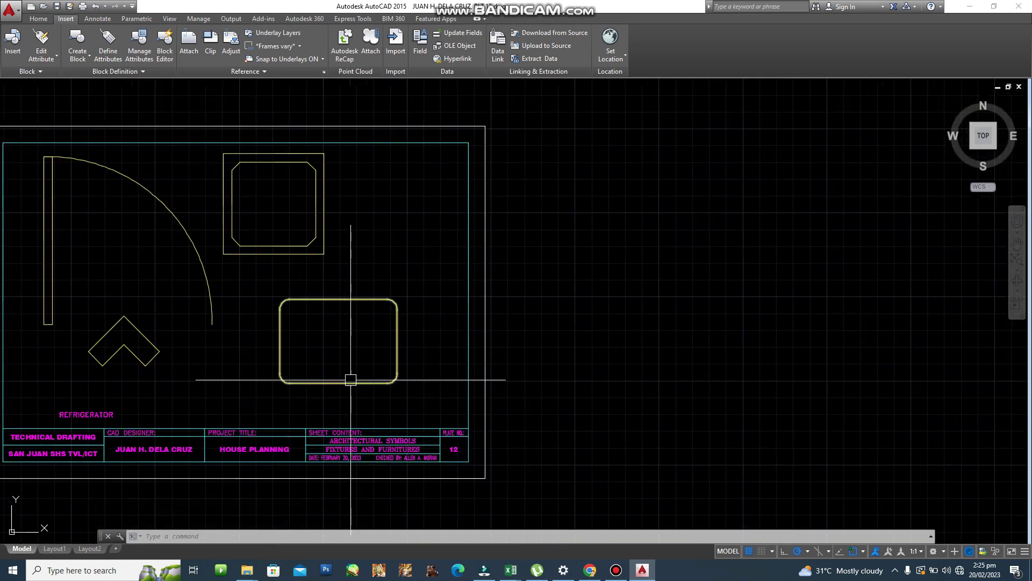
scroll(346, 391, up, 2)
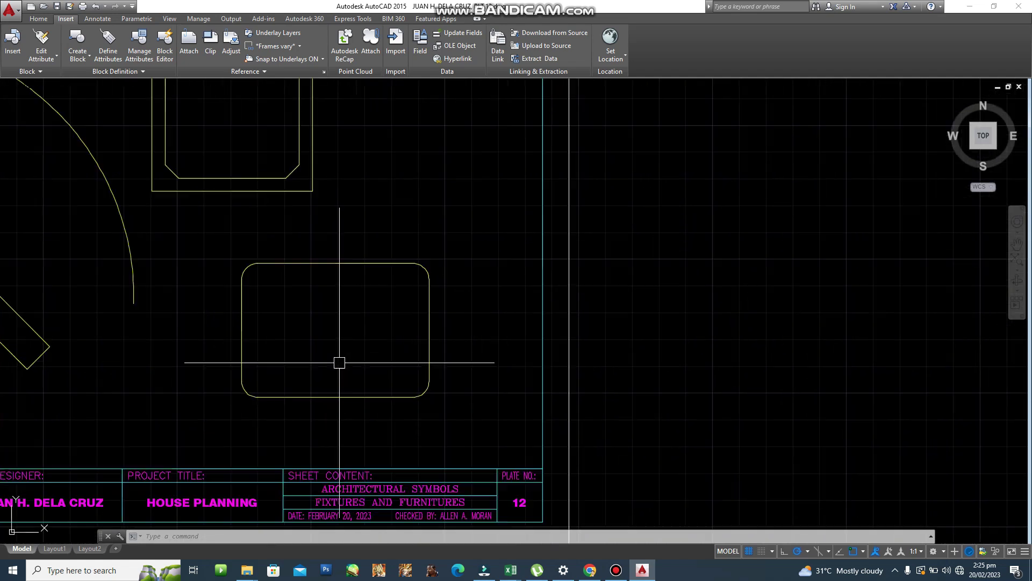
text(o)
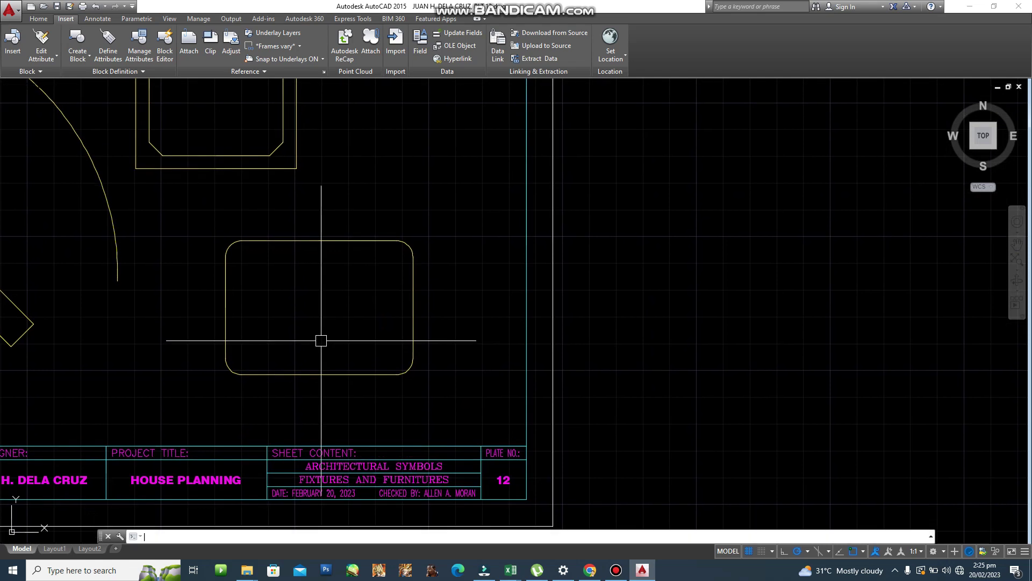
key(Return)
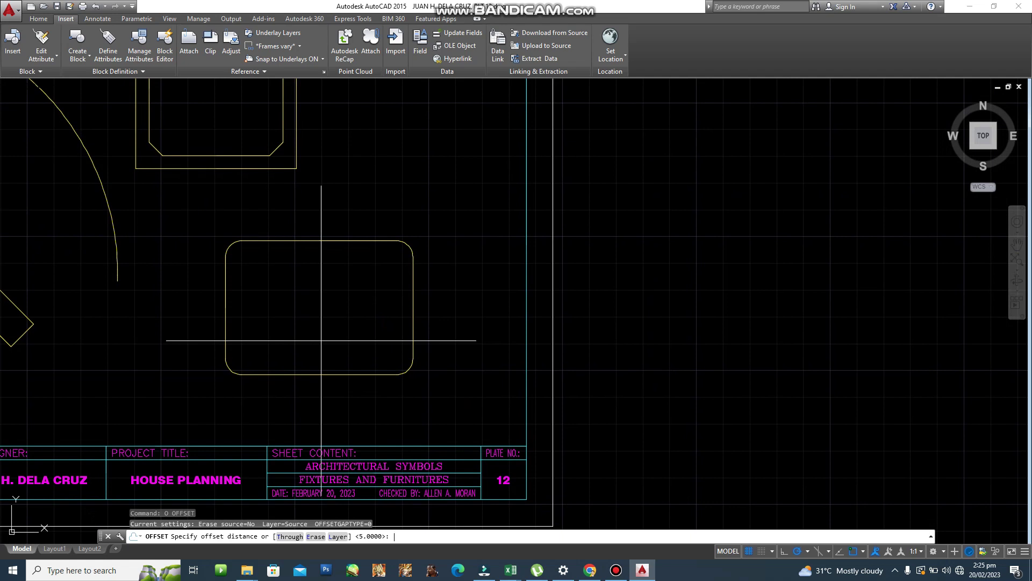
key(Return)
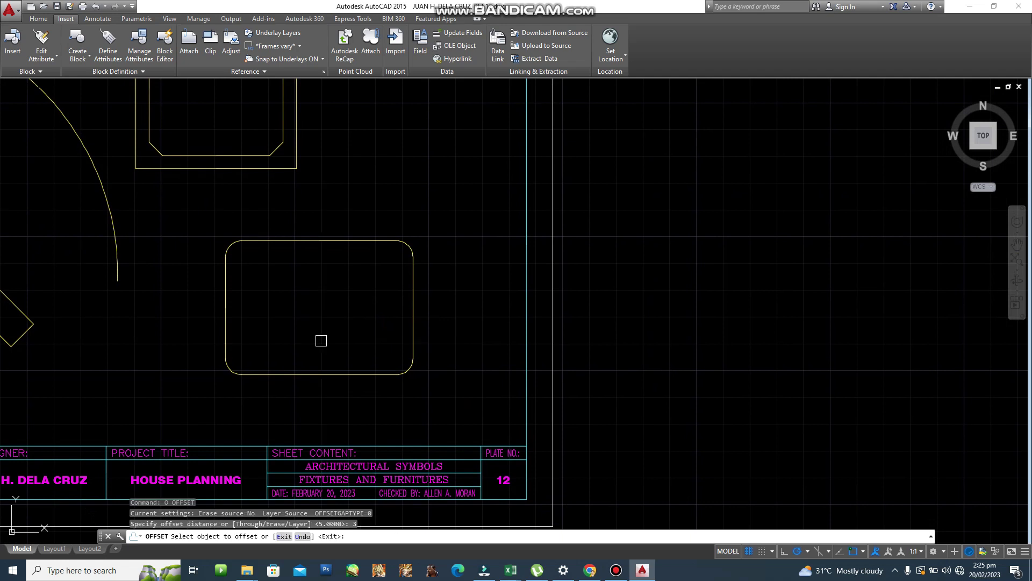
click(318, 366)
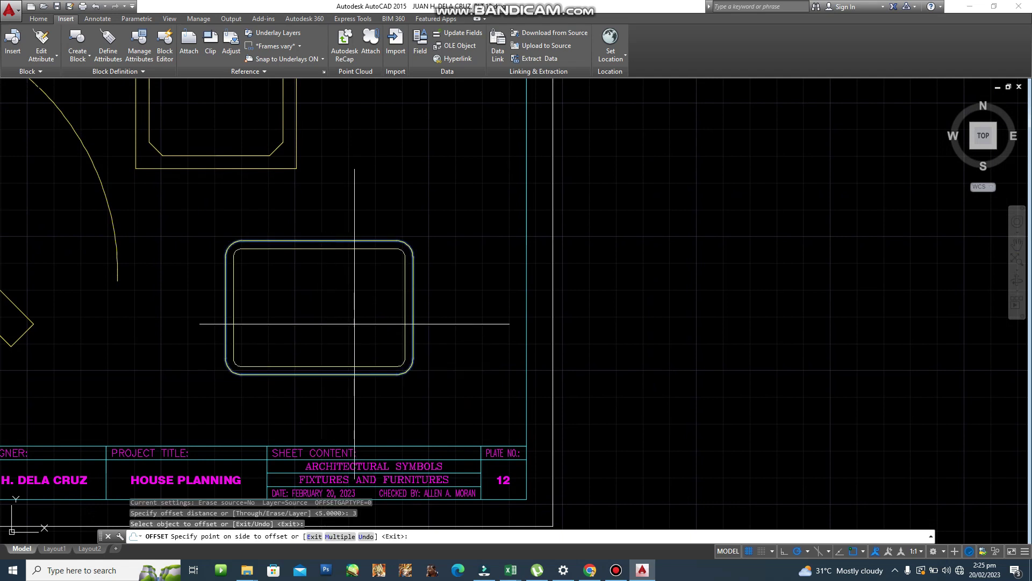
click(274, 323)
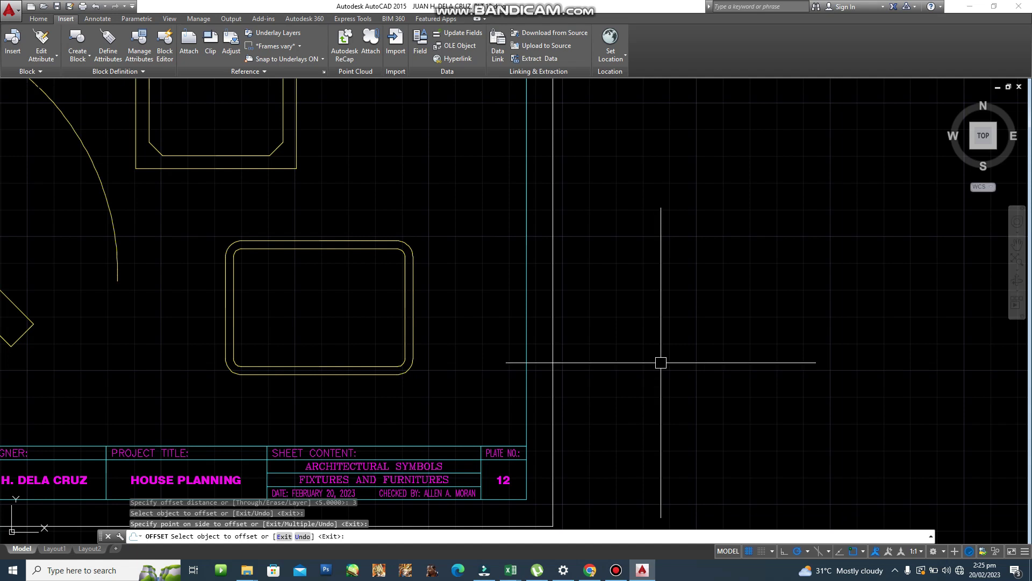
key(Escape)
key(Escape)
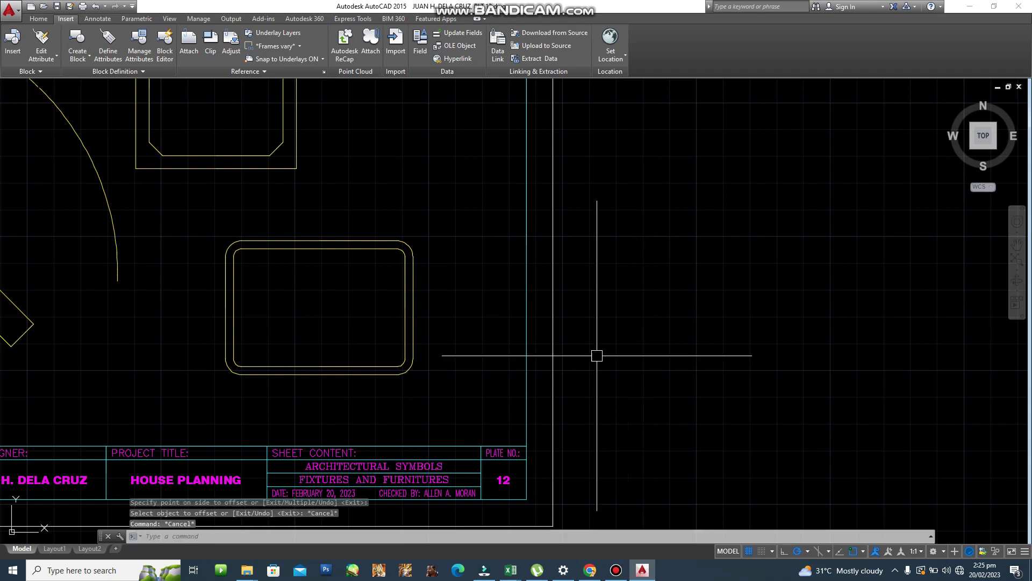
Step: Draw a diagonal line from the midpoint of the inner rectangle's lower-left corner arc to the midpoint of its upper-right corner arc
scroll(472, 284, up, 2)
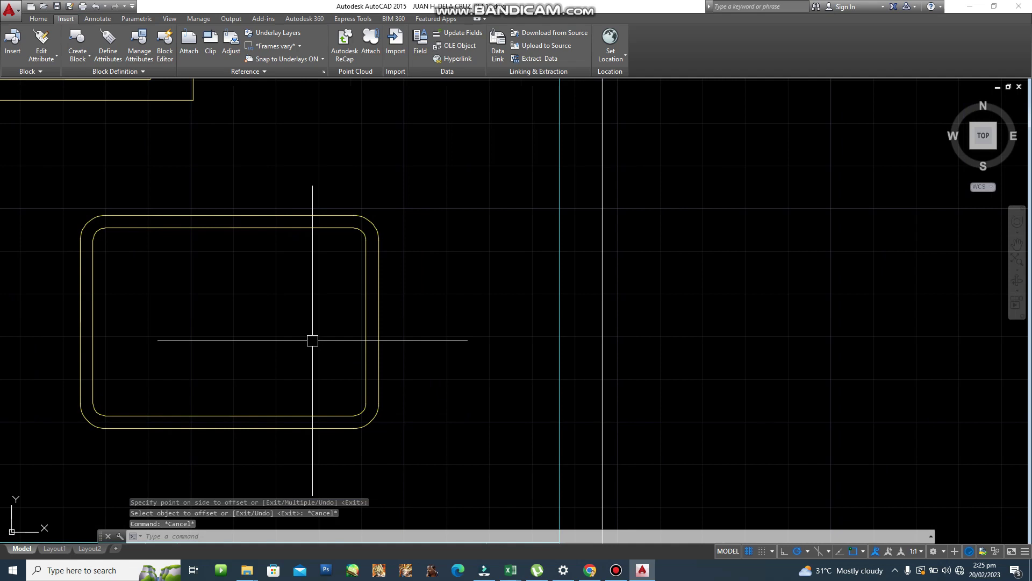
text(L)
key(Return)
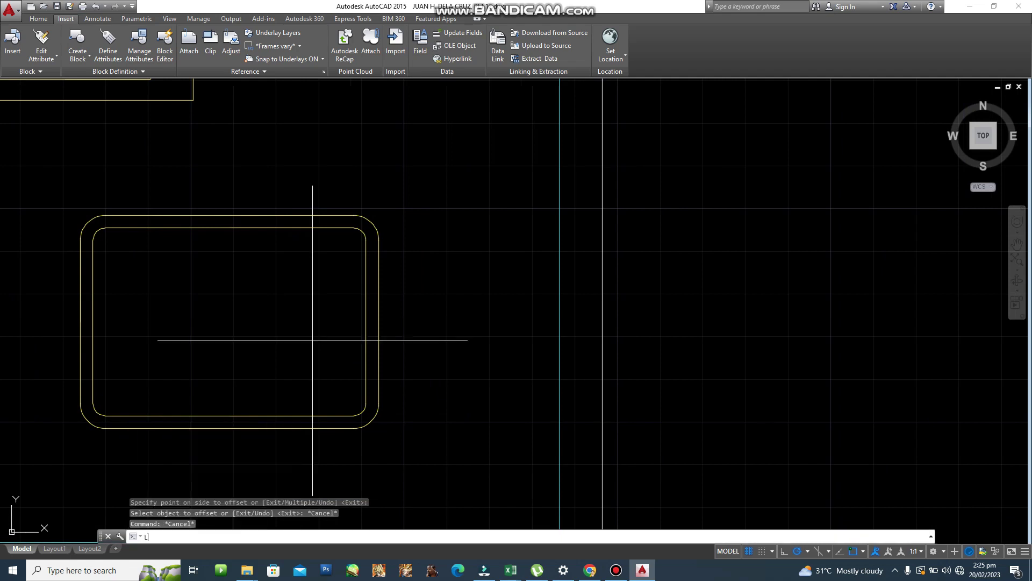
scroll(172, 373, up, 2)
scroll(99, 422, down, 2)
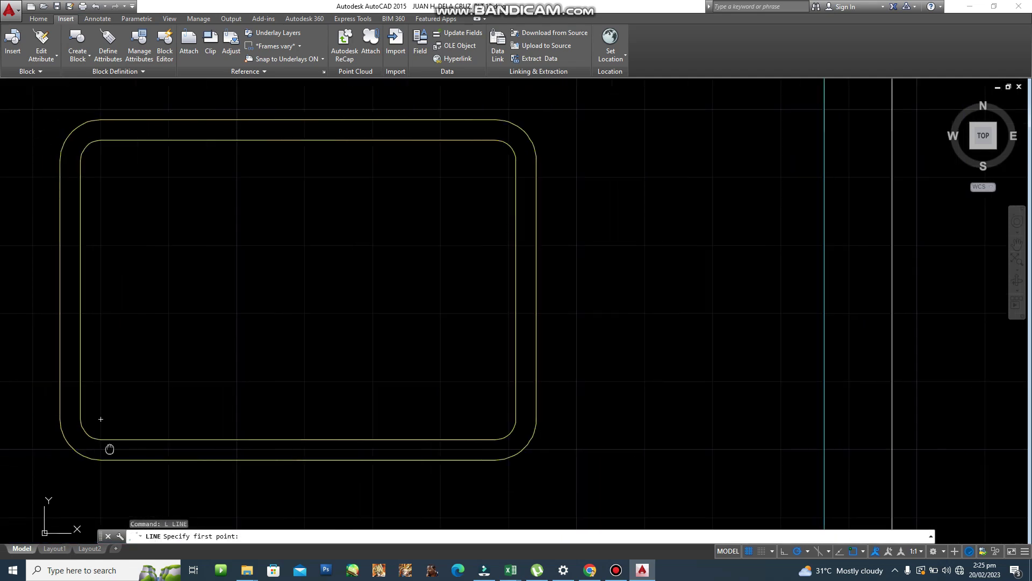
scroll(212, 449, up, 3)
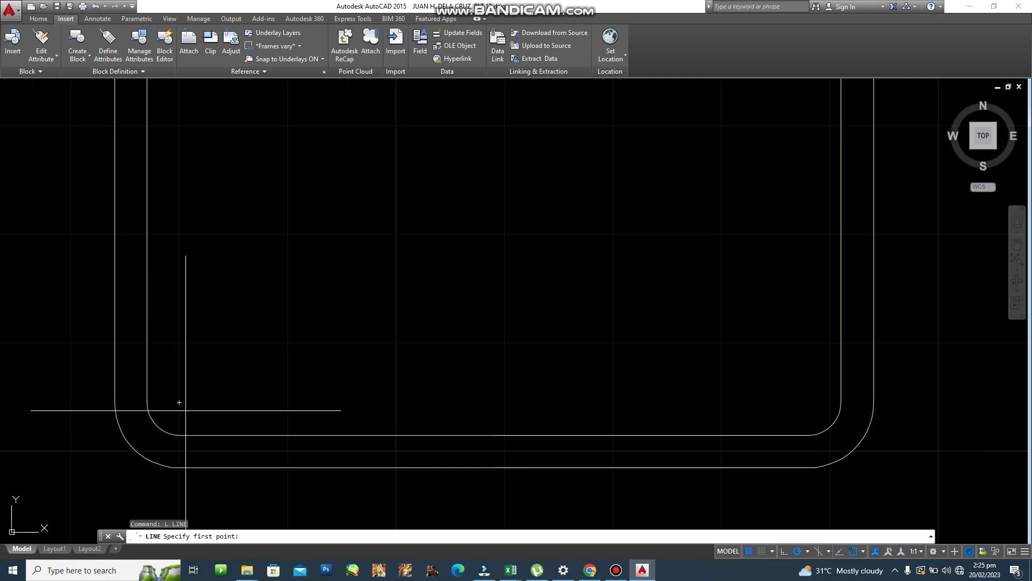
scroll(158, 428, up, 2)
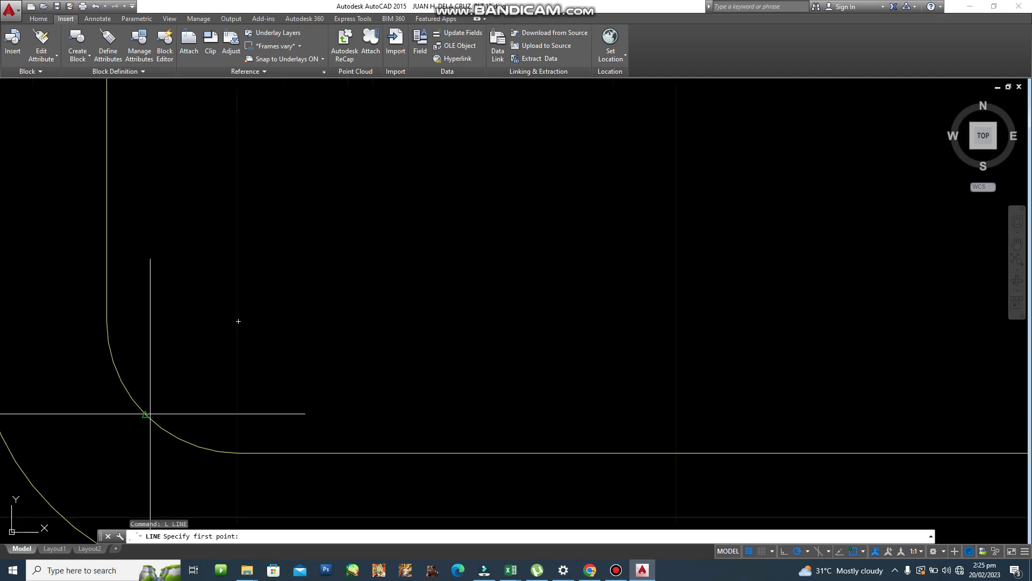
click(145, 415)
scroll(203, 380, down, 3)
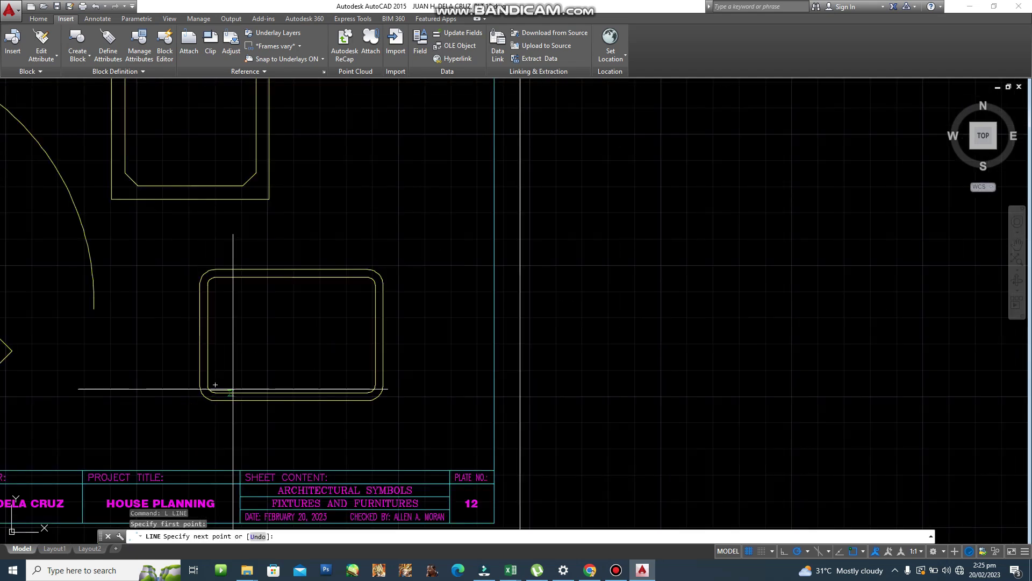
scroll(222, 336, up, 3)
scroll(306, 300, up, 8)
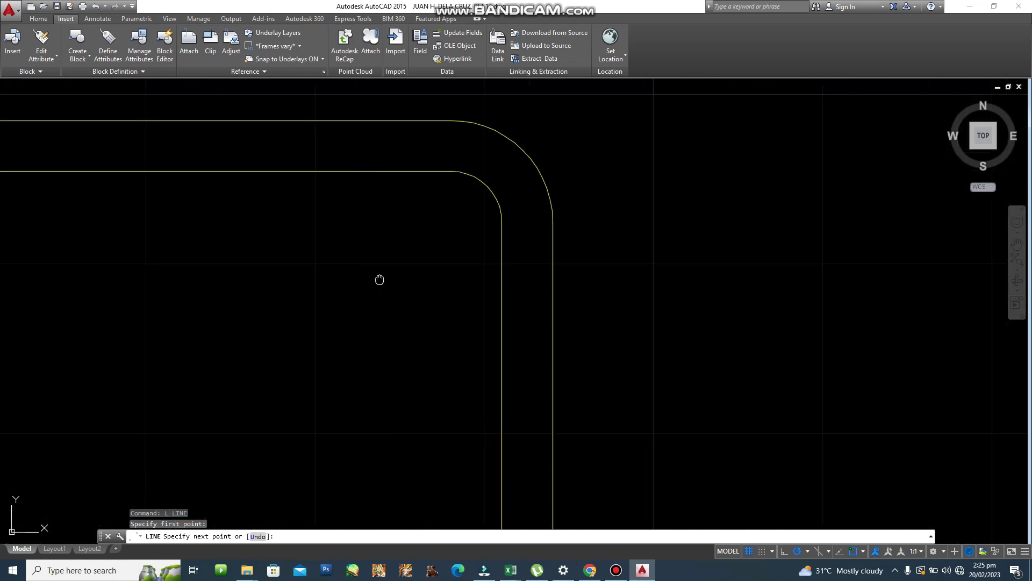
scroll(345, 293, up, 4)
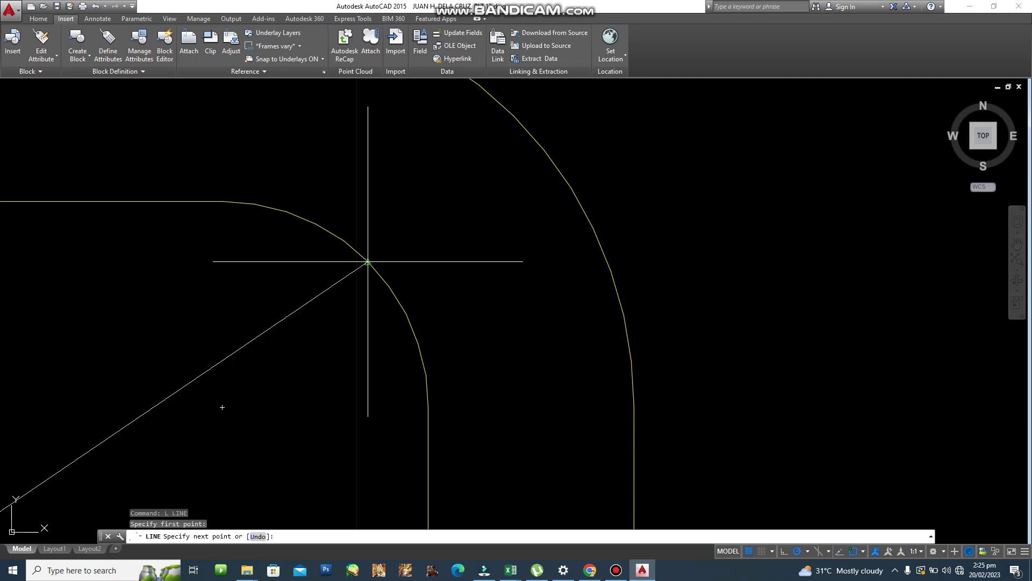
click(368, 262)
scroll(371, 269, down, 5)
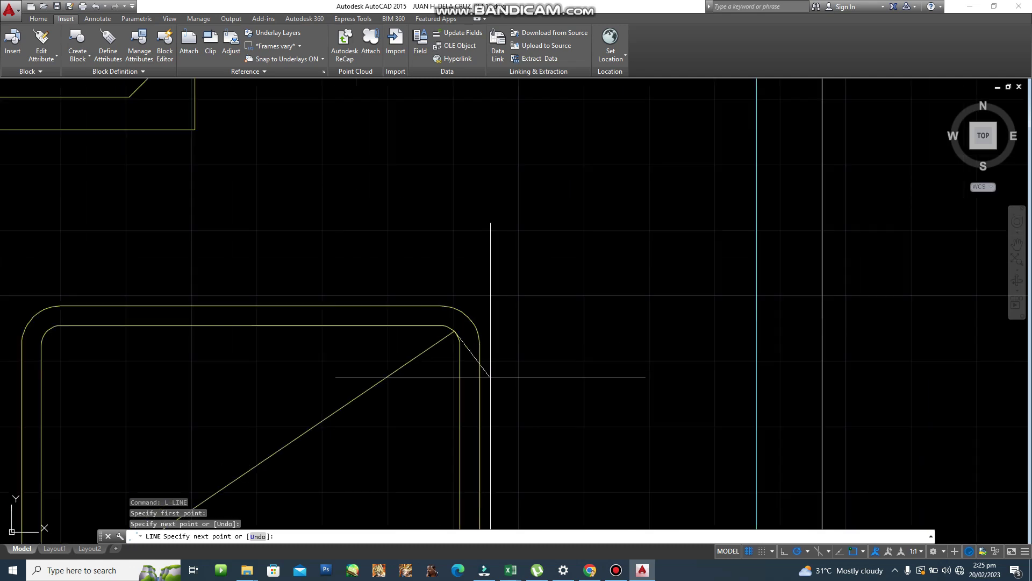
scroll(515, 267, down, 2)
key(Escape)
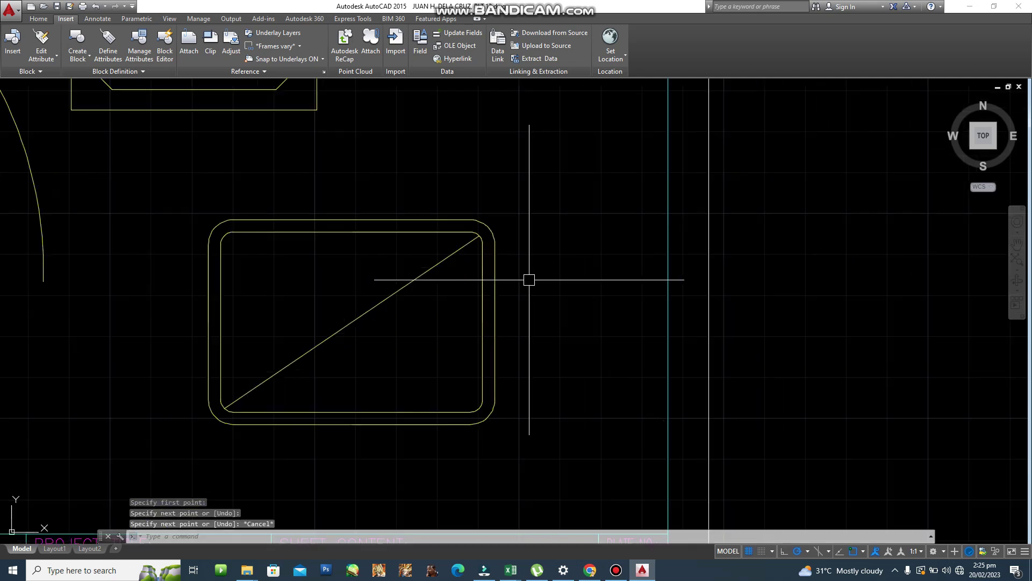
Step: Draw the opposite diagonal from the midpoint of the inner rectangle's lower-right corner arc to the midpoint of its upper-left corner arc
scroll(484, 362, up, 2)
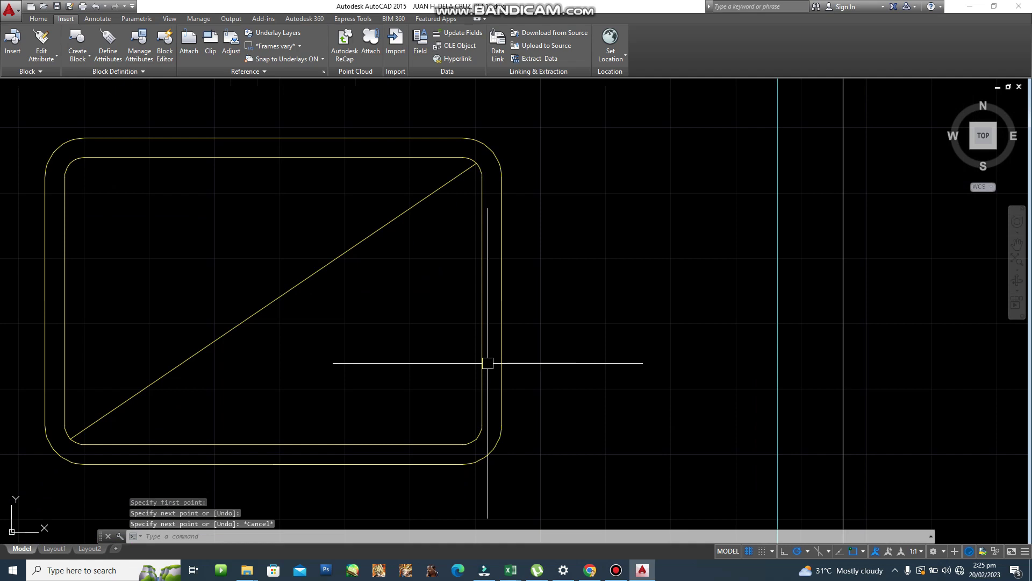
key(Return)
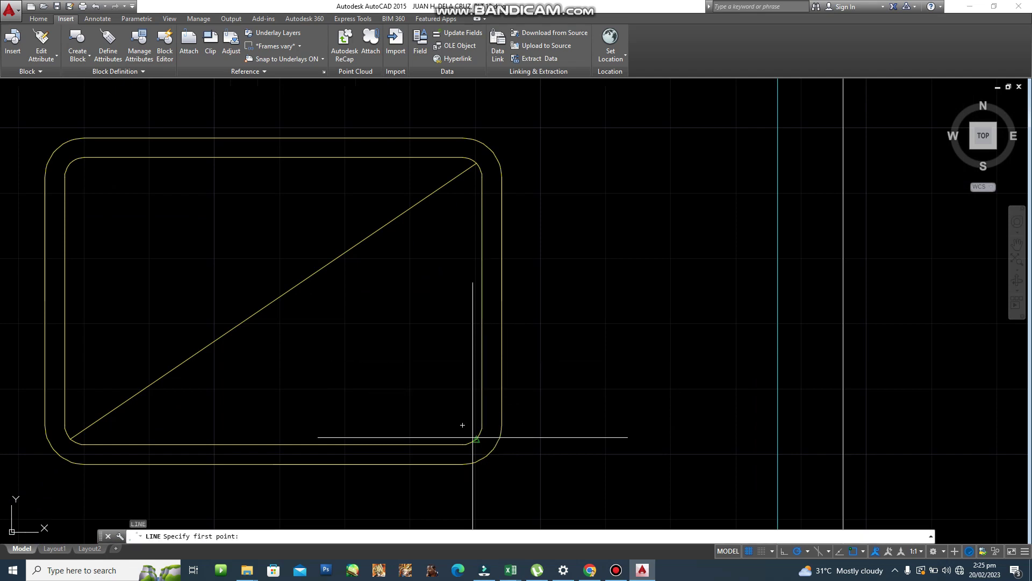
click(475, 437)
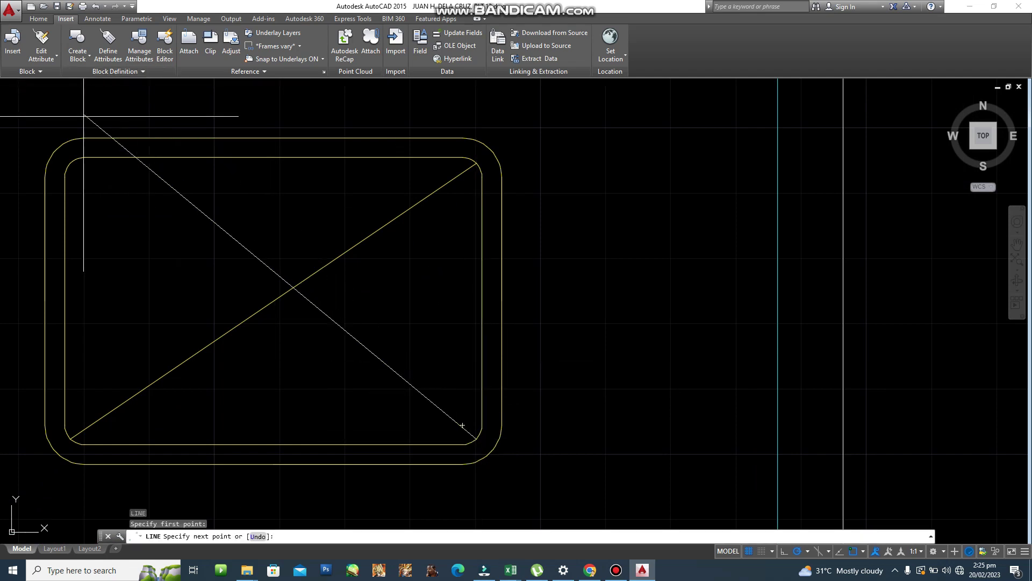
click(70, 163)
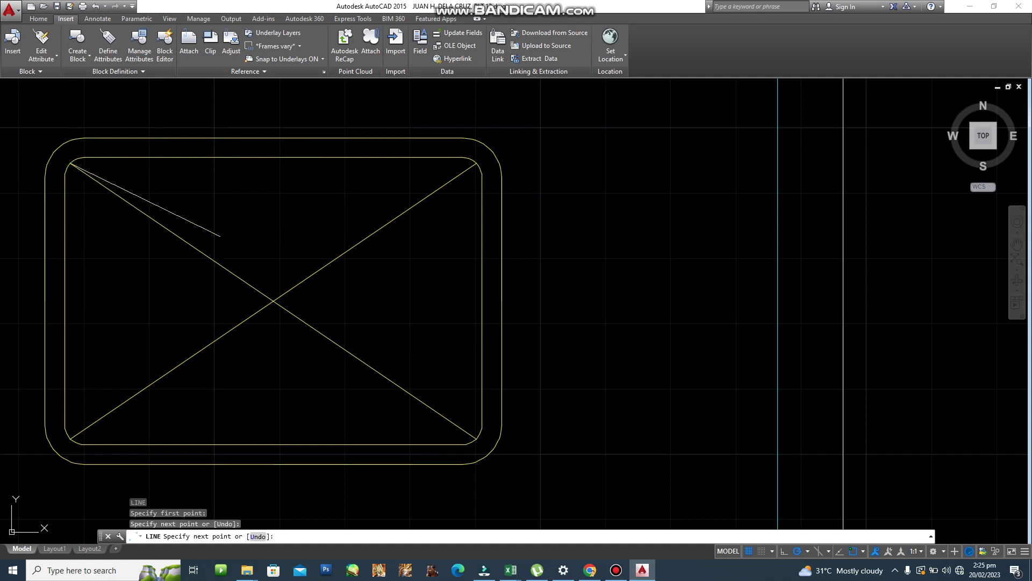
key(Escape)
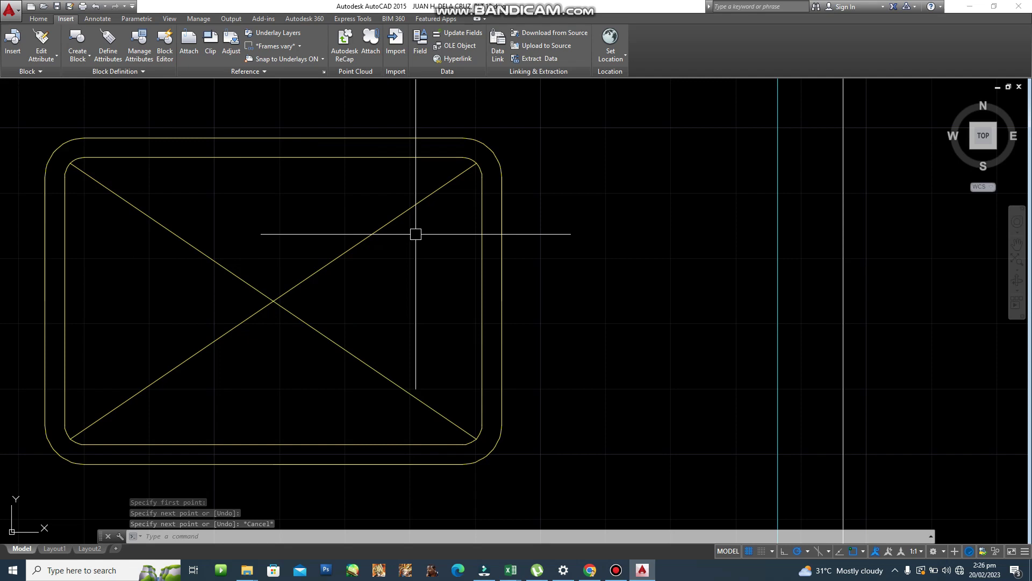
scroll(468, 231, up, 4)
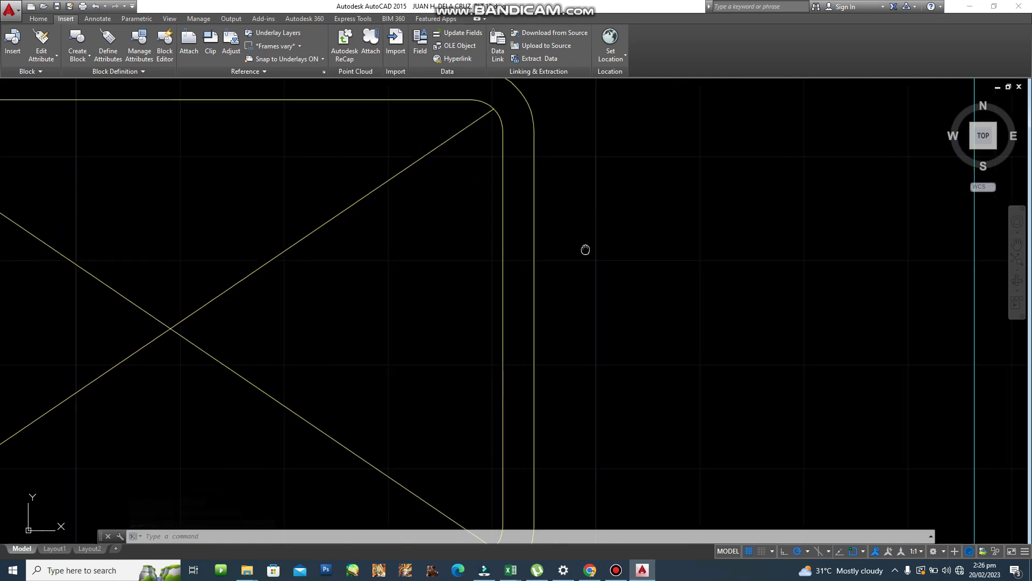
scroll(379, 373, down, 2)
scroll(430, 374, up, 3)
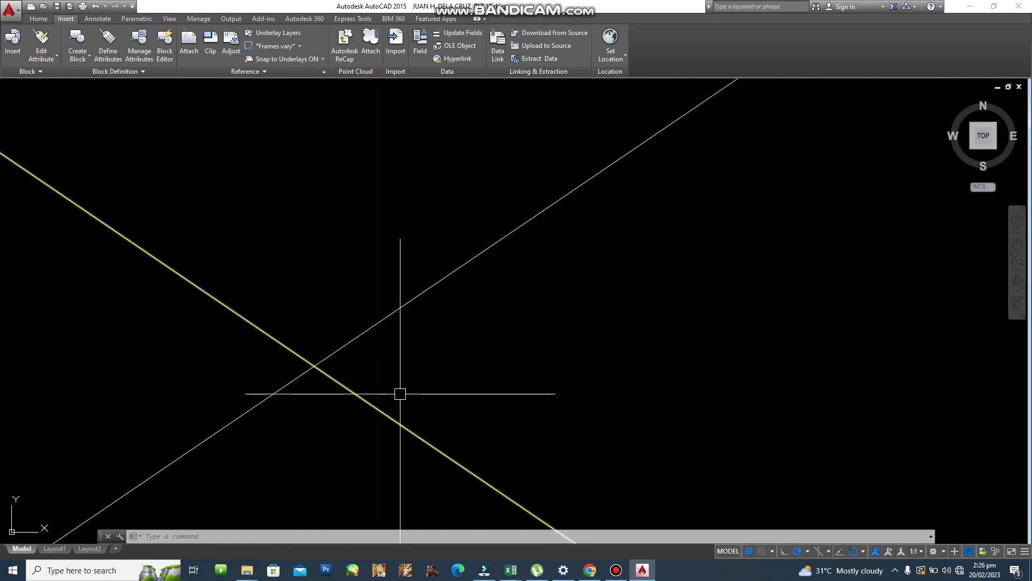
Step: Draw a circle of radius 3 centred where the two diagonals of the rounded rectangle cross
scroll(559, 242, down, 3)
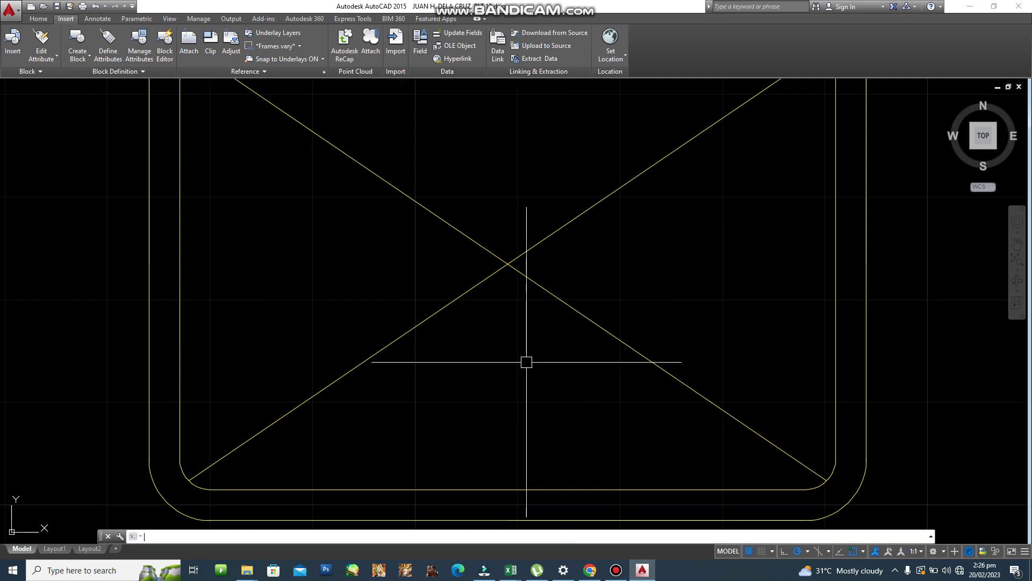
key(Return)
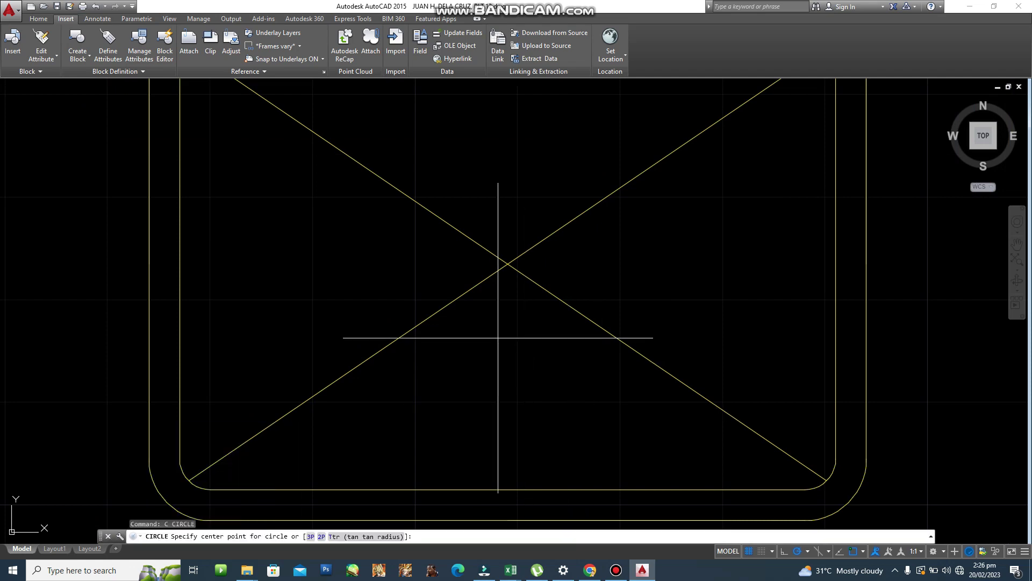
click(508, 263)
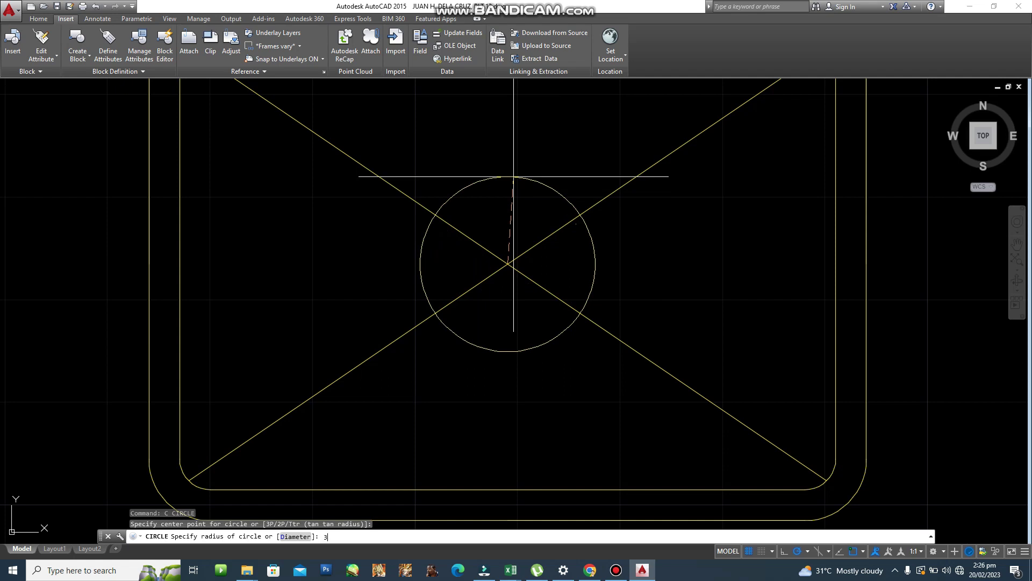
key(Return)
scroll(819, 398, down, 5)
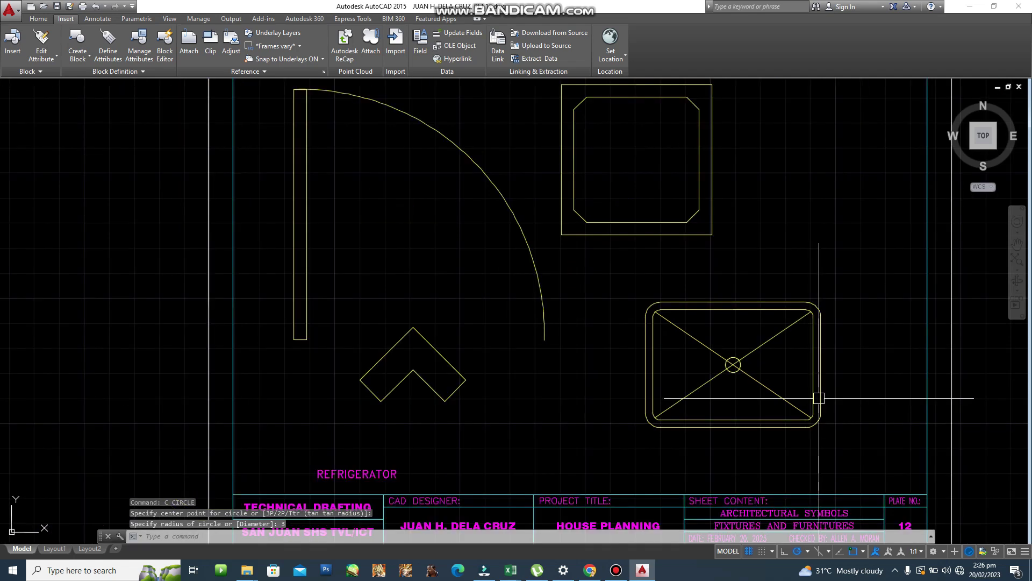
scroll(793, 389, up, 4)
scroll(793, 388, up, 6)
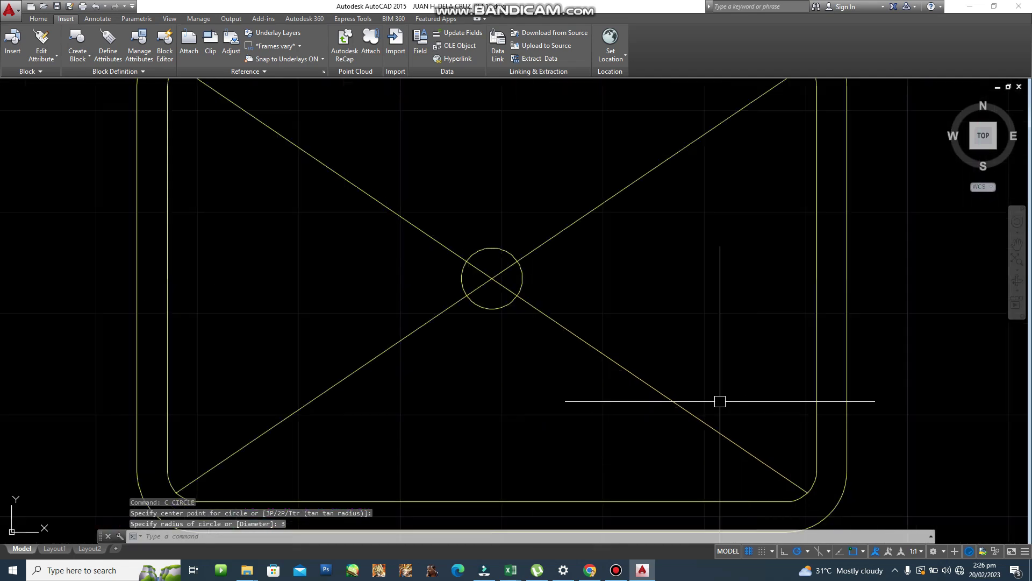
Step: Delete the small circle at the crossing of the diagonals
click(424, 270)
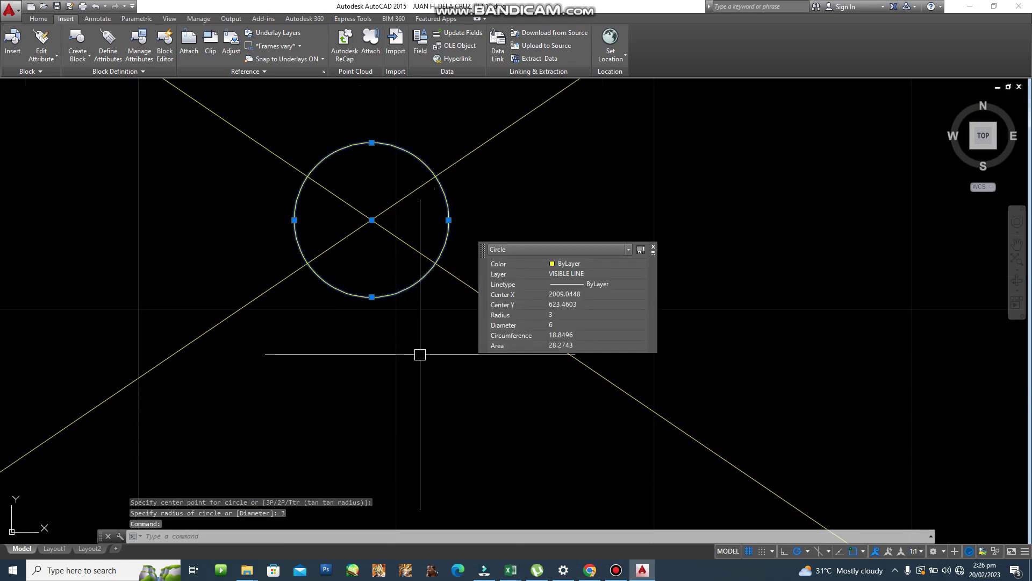
key(Escape)
key(Return)
key(Escape)
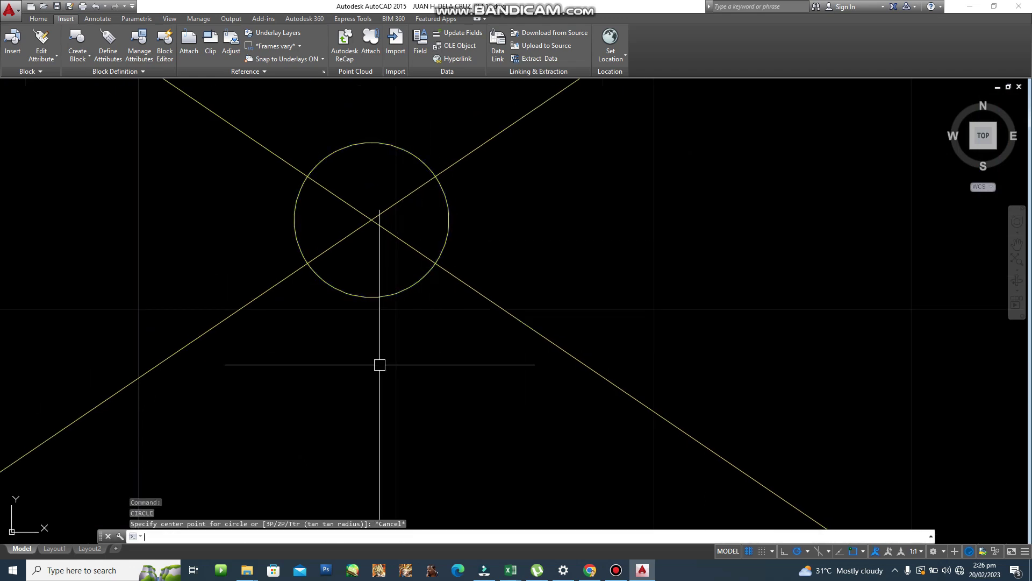
click(341, 290)
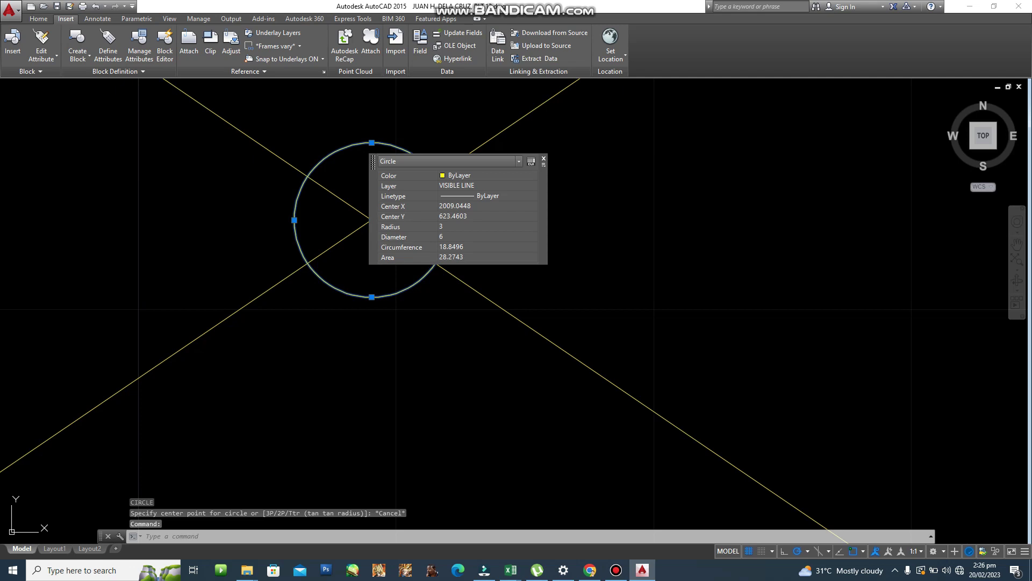
key(Delete)
key(Escape)
Step: Draw a new circle of radius 3 centred on the intersection of the rounded rectangle's diagonals
text(c)
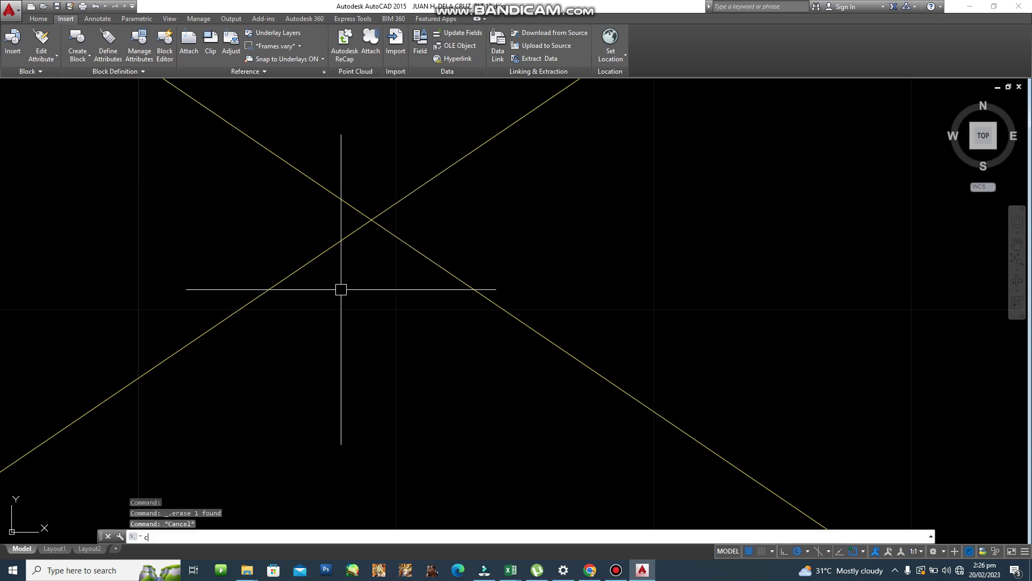
key(Return)
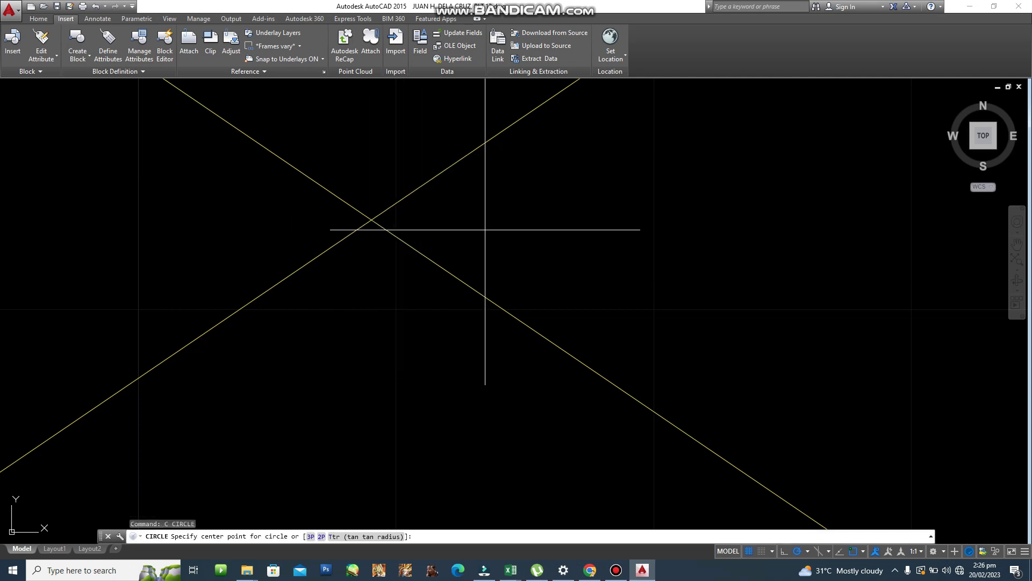
click(381, 221)
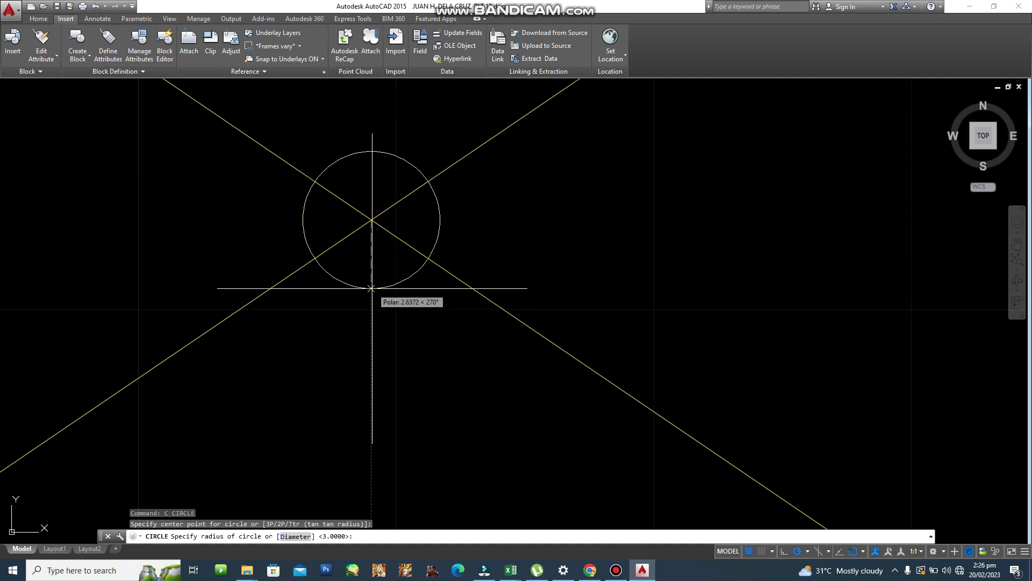
text(r)
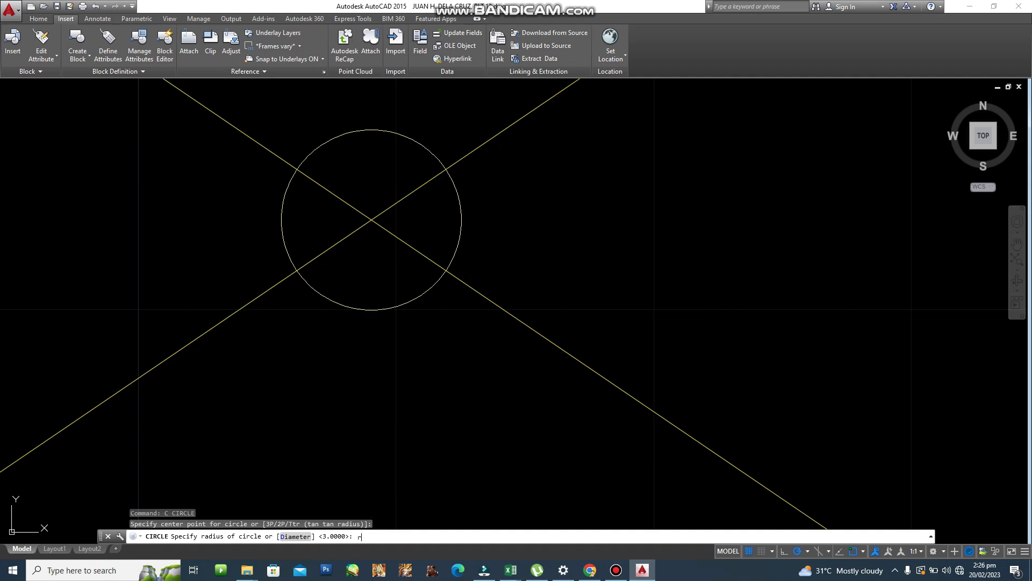
key(Return)
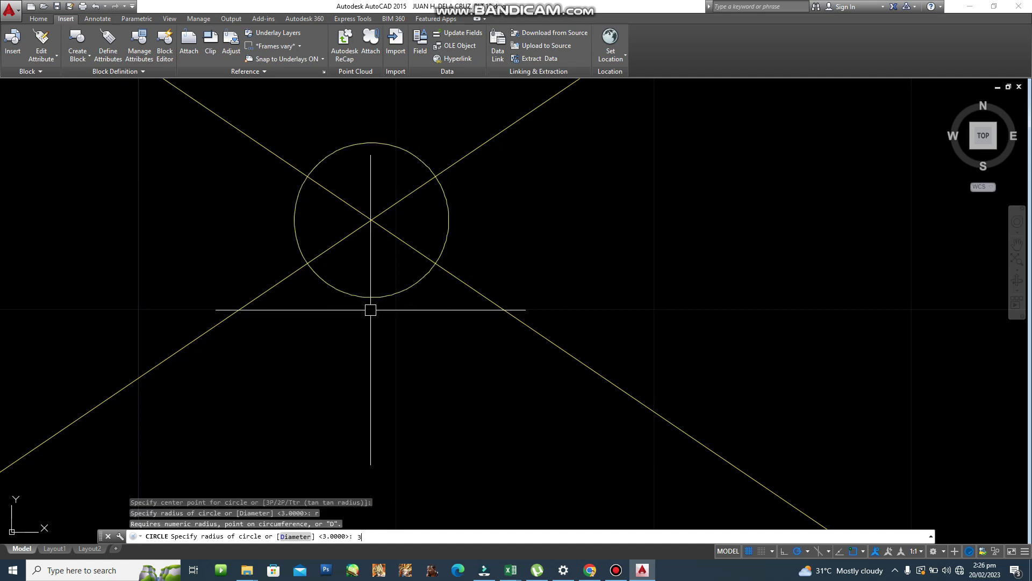
text(3)
key(Return)
scroll(459, 313, down, 7)
scroll(463, 318, down, 3)
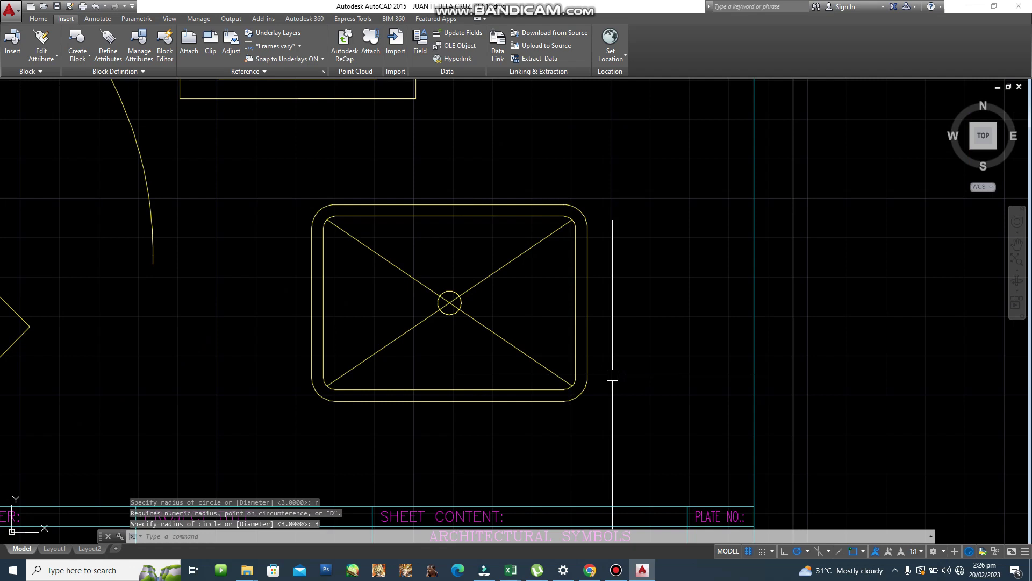
Step: Trim both diagonals inside the small circle, using the circle as the cutting edge
scroll(540, 322, up, 2)
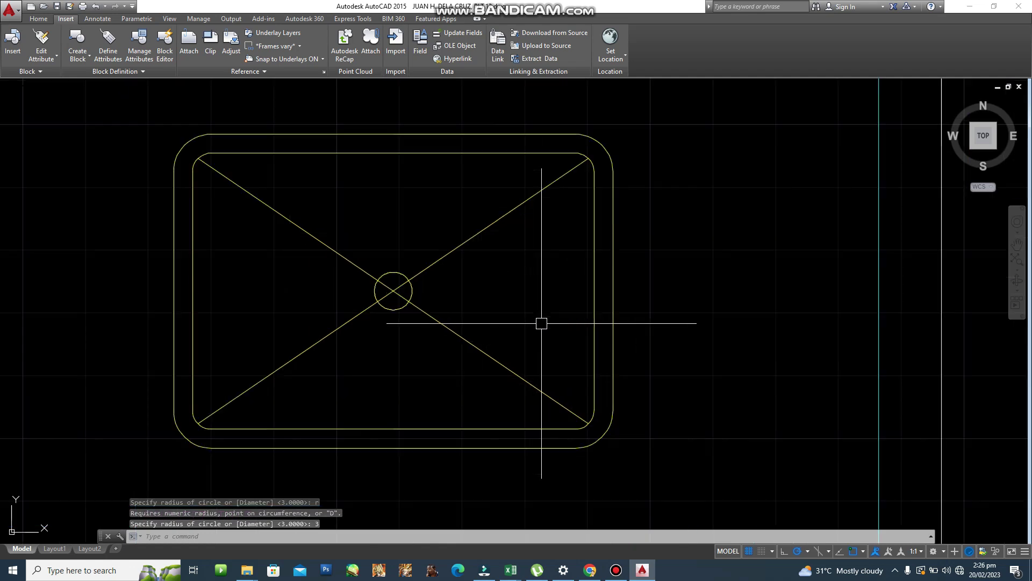
scroll(425, 365, up, 4)
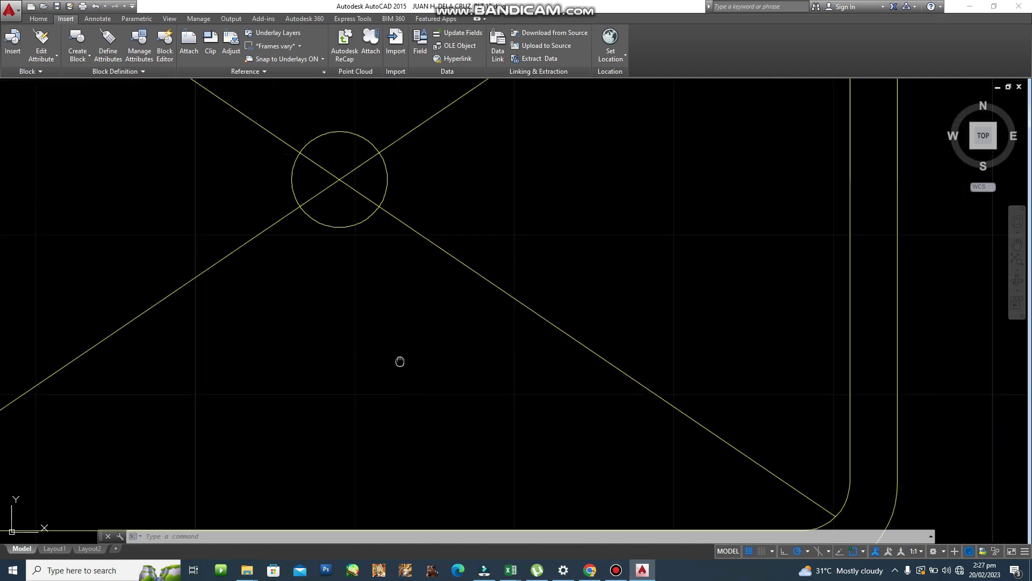
middle_drag(401, 362, 422, 430)
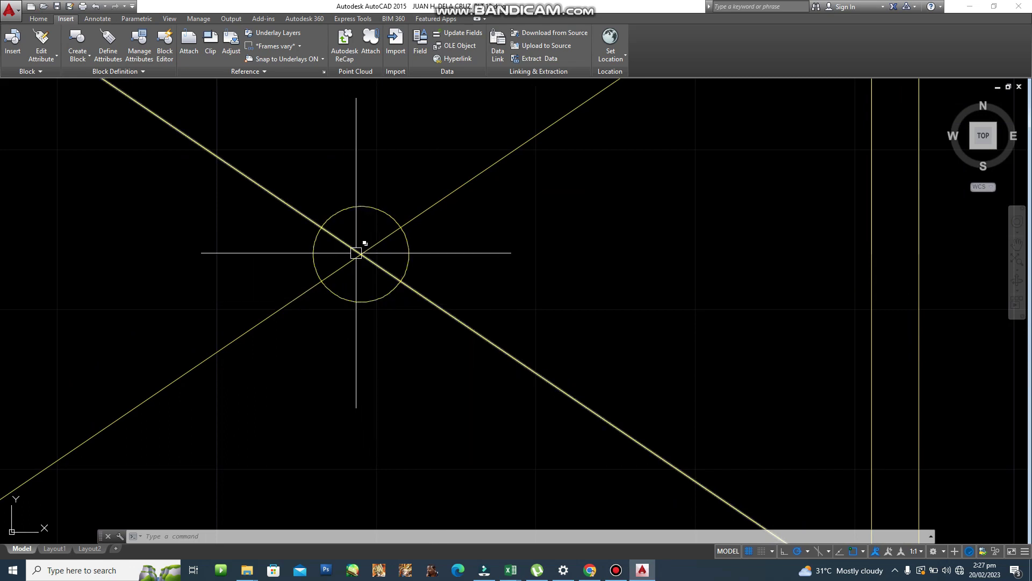
scroll(351, 214, up, 2)
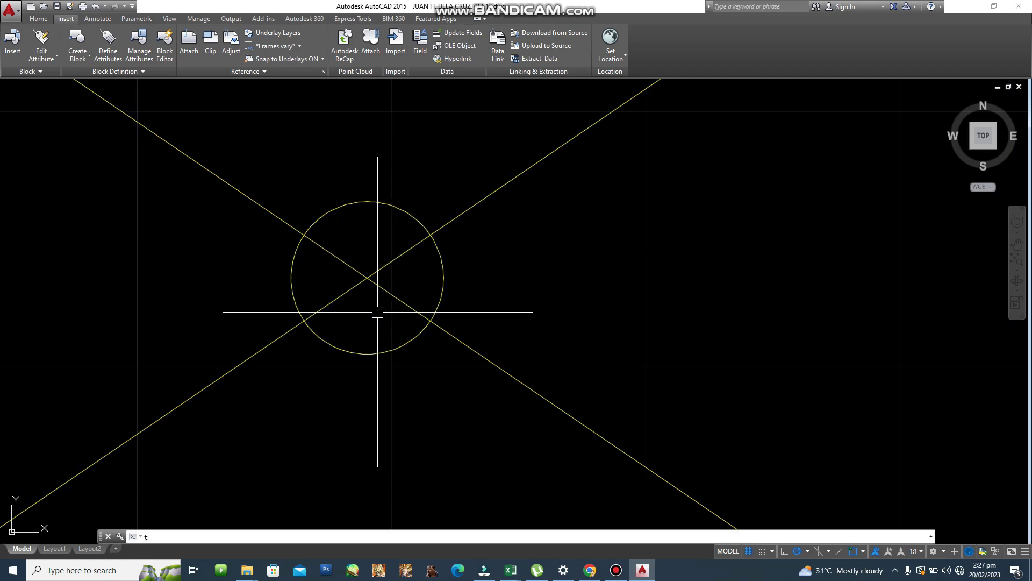
key(Return)
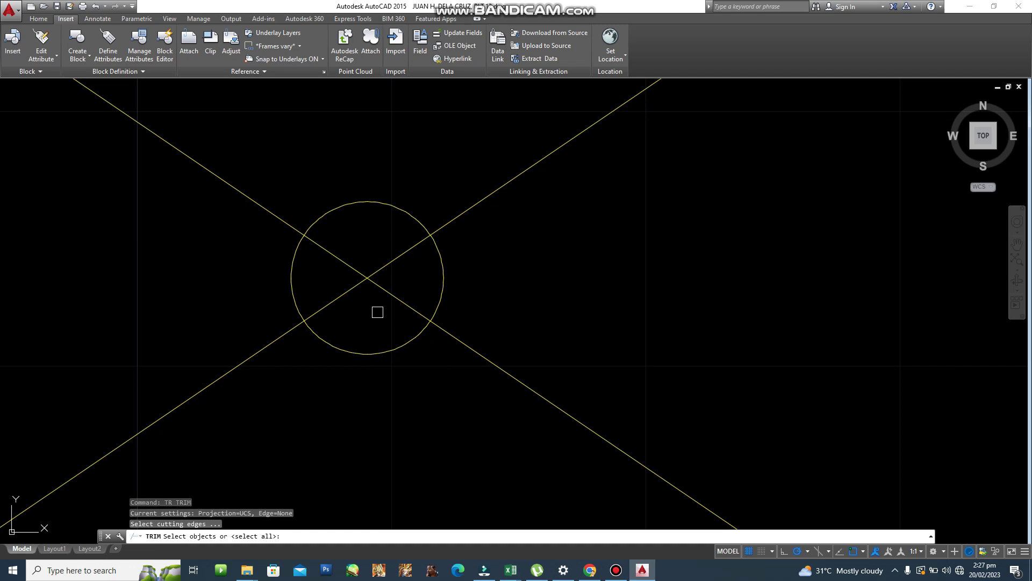
click(342, 203)
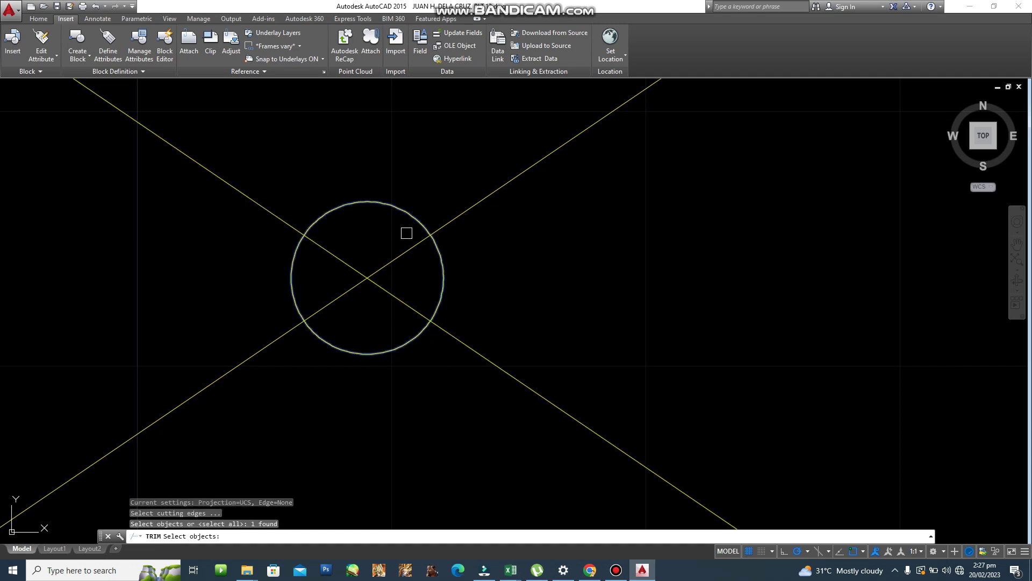
key(Return)
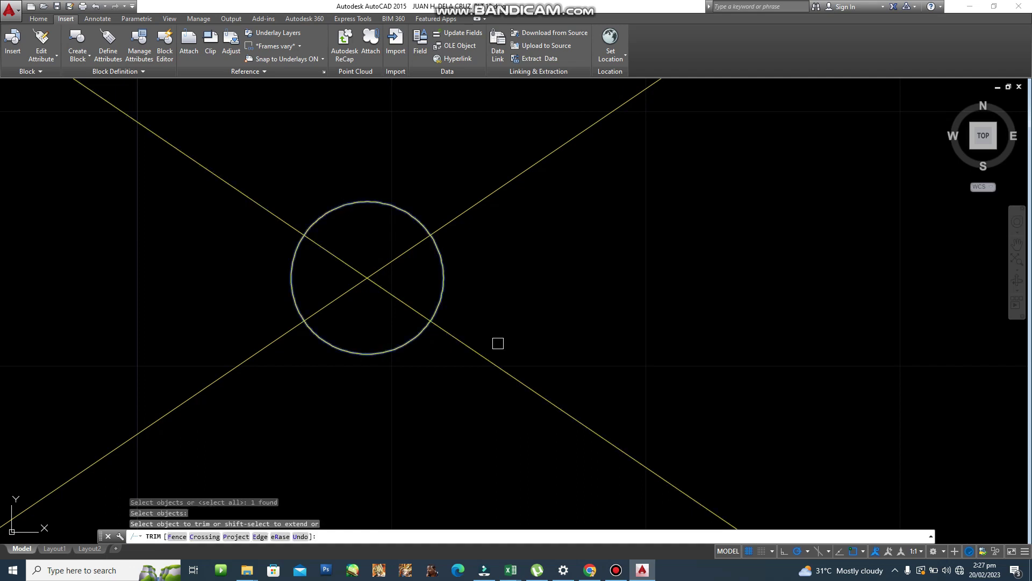
click(439, 317)
click(401, 306)
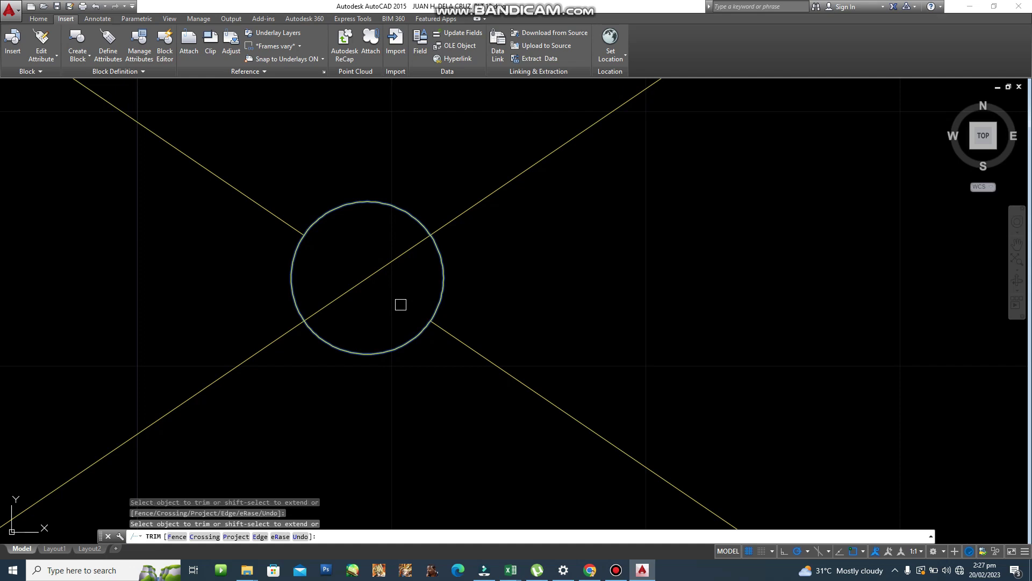
click(402, 260)
scroll(630, 415, down, 5)
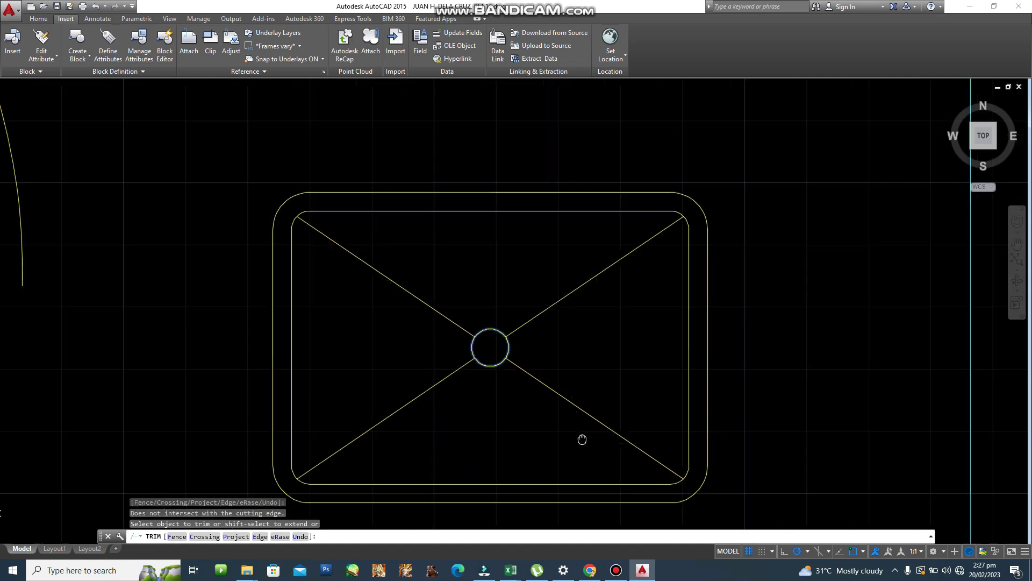
key(Escape)
key(Escape)
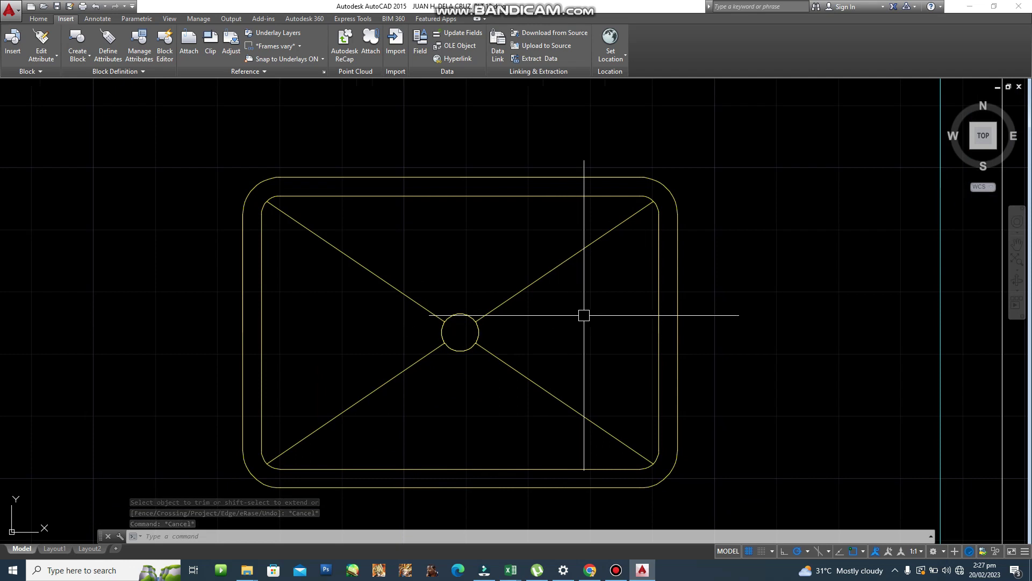
Step: Draw a circle of diameter 50 between the chamfered square and the sheet's right border
middle_drag(589, 373, 531, 366)
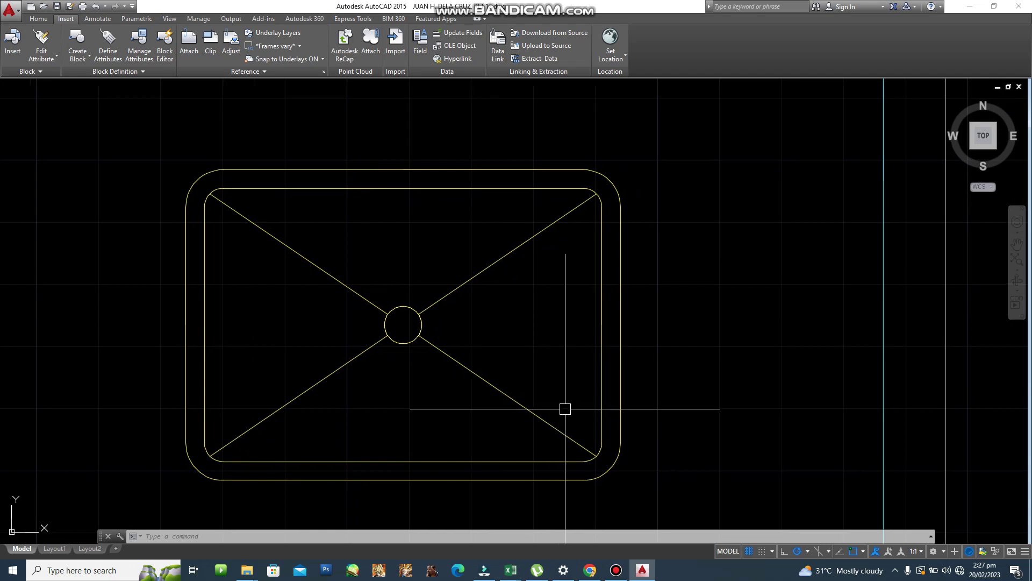
scroll(543, 318, down, 4)
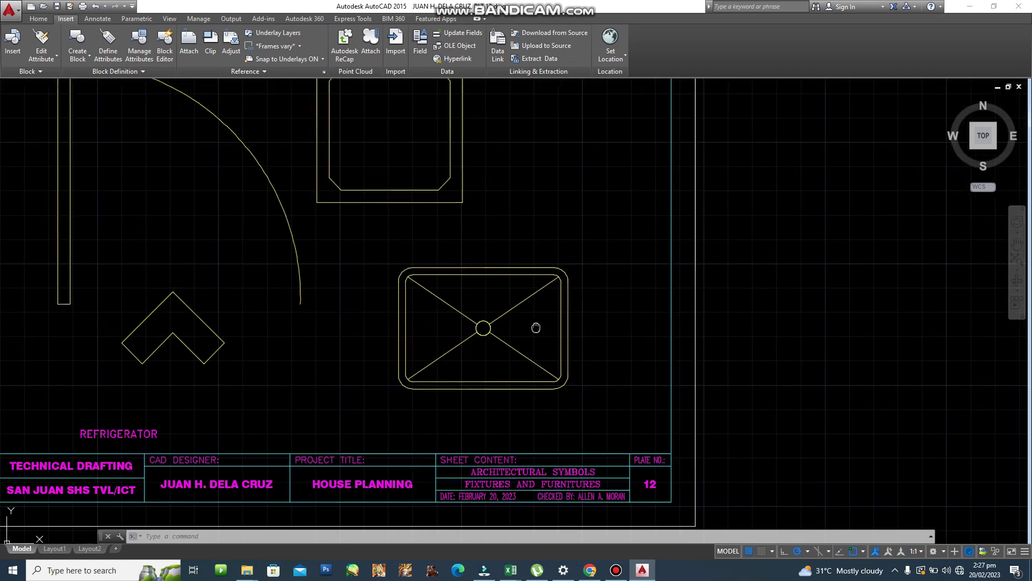
scroll(537, 333, up, 2)
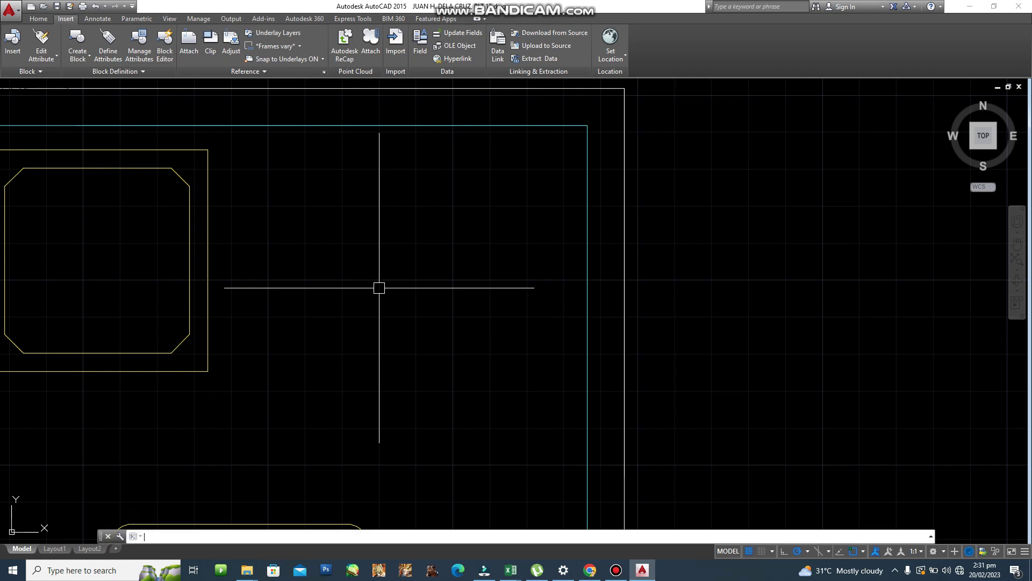
key(Return)
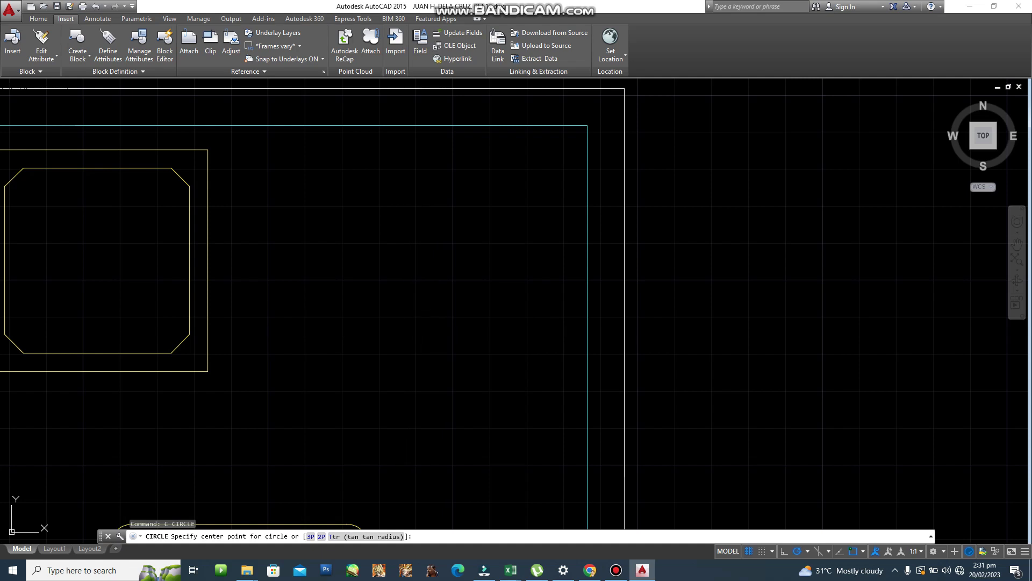
click(400, 330)
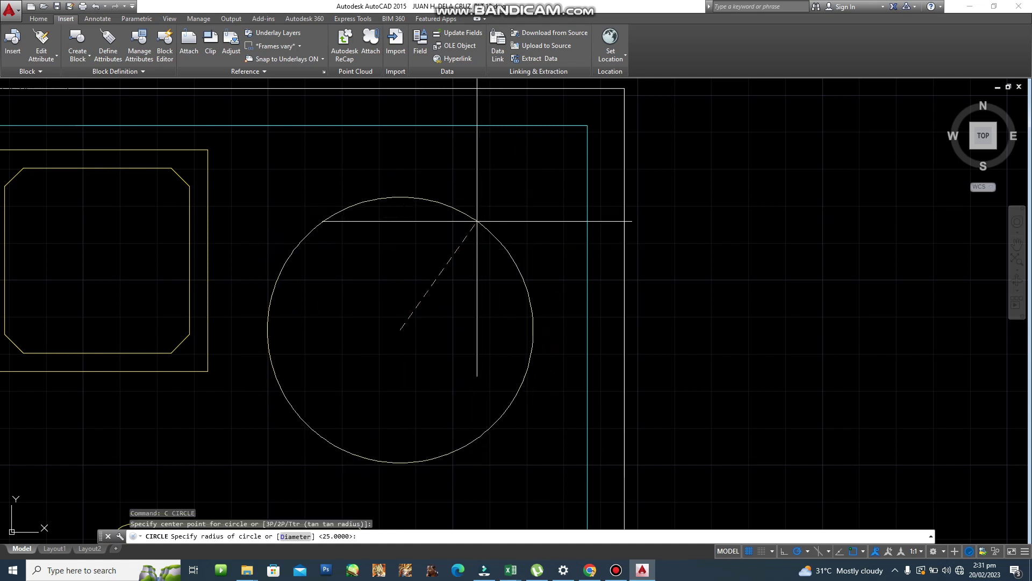
text(d)
key(Return)
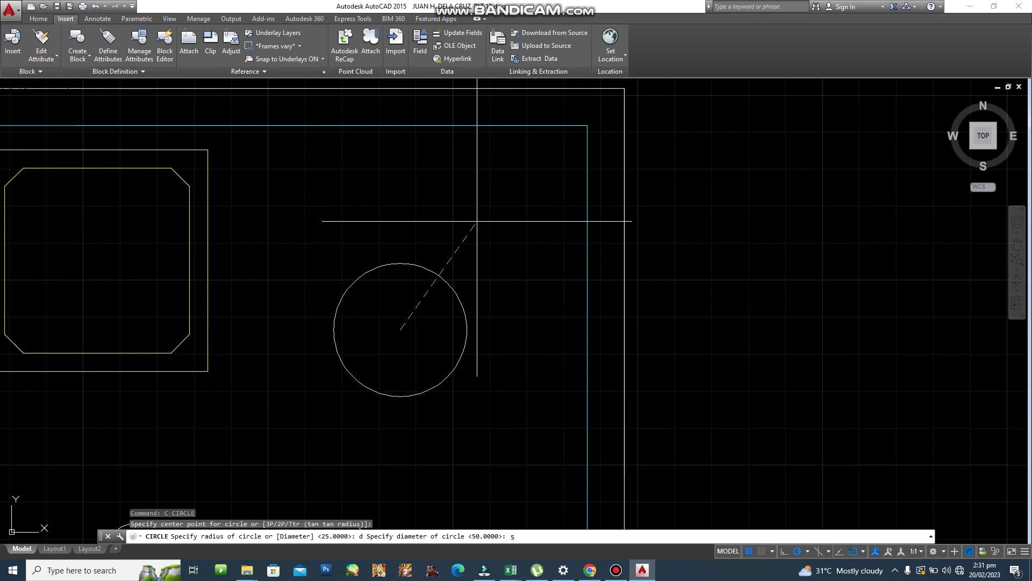
text(50)
key(Return)
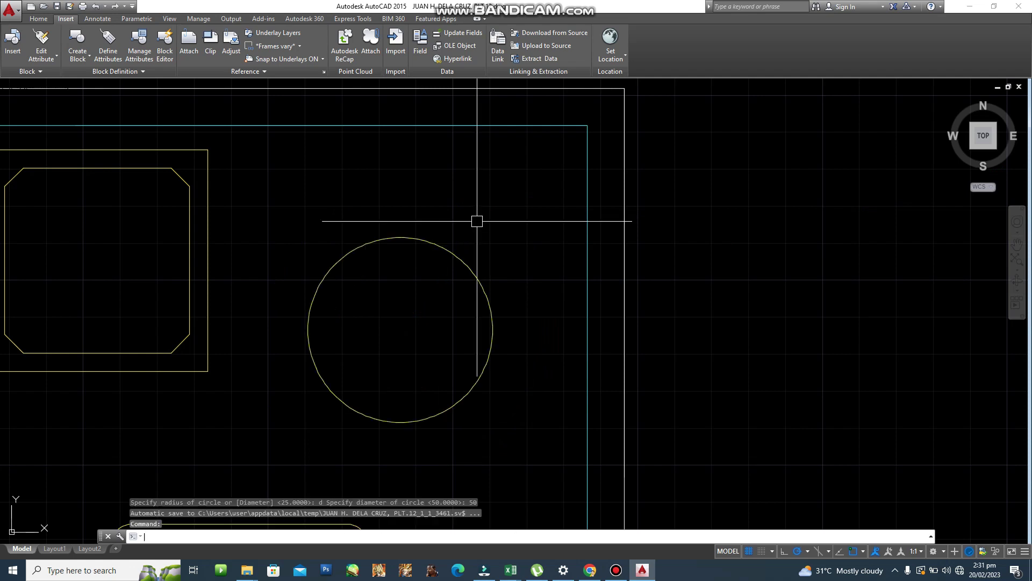
scroll(408, 330, down, 3)
middle_drag(409, 330, 153, 231)
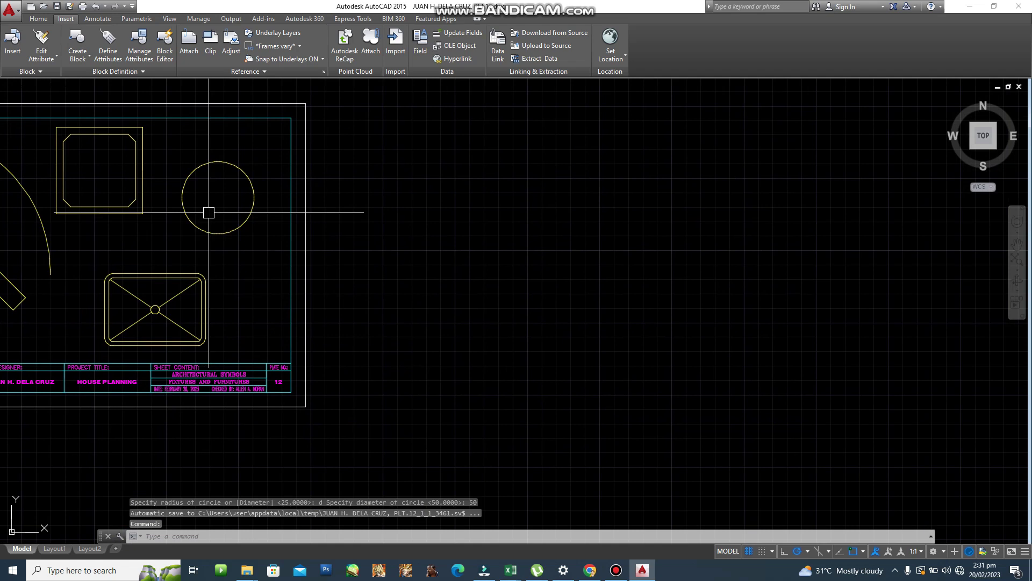
scroll(167, 220, up, 2)
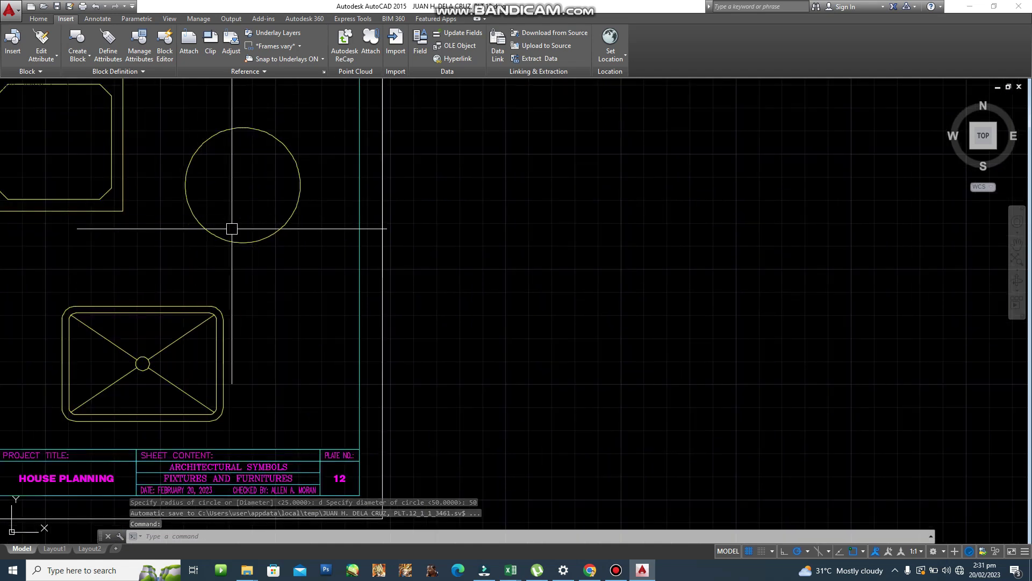
middle_drag(233, 228, 203, 314)
scroll(204, 314, up, 2)
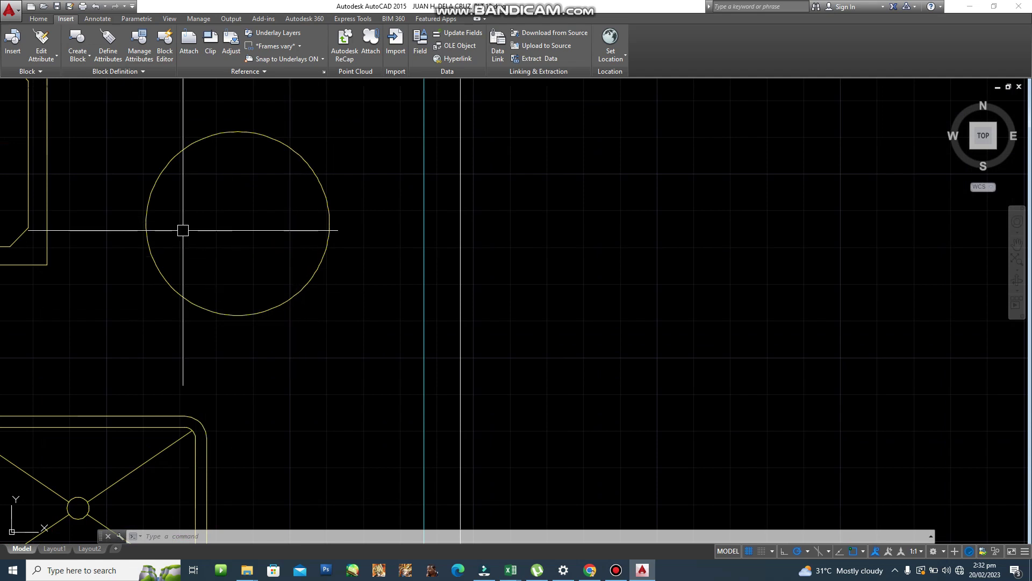
scroll(210, 241, up, 2)
middle_drag(214, 242, 203, 326)
scroll(203, 326, down, 2)
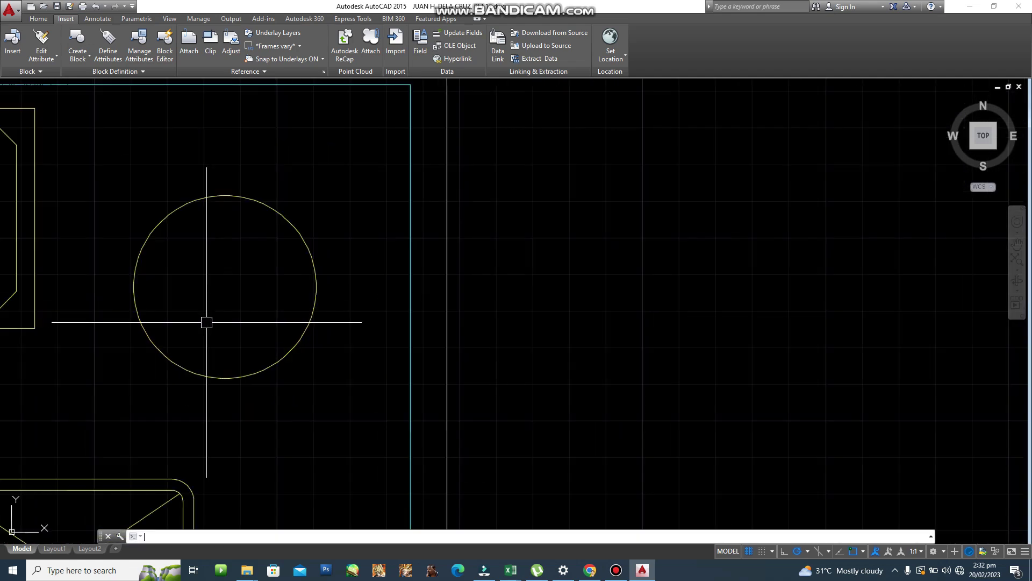
Step: Draw a vertical line from the centre of the 50-diameter circle to its top quadrant
text(l)
key(Return)
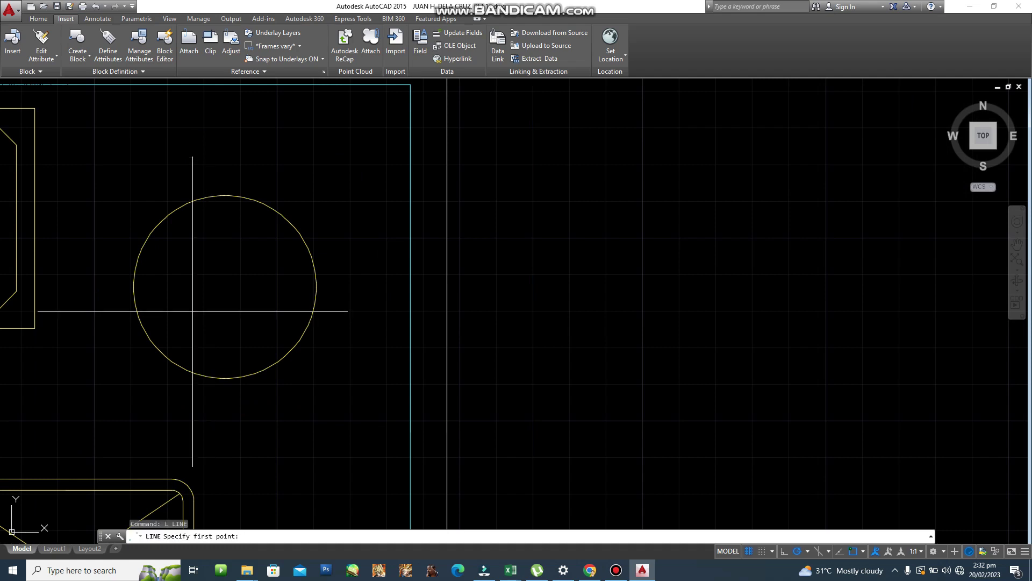
scroll(207, 300, down, 2)
scroll(225, 291, down, 2)
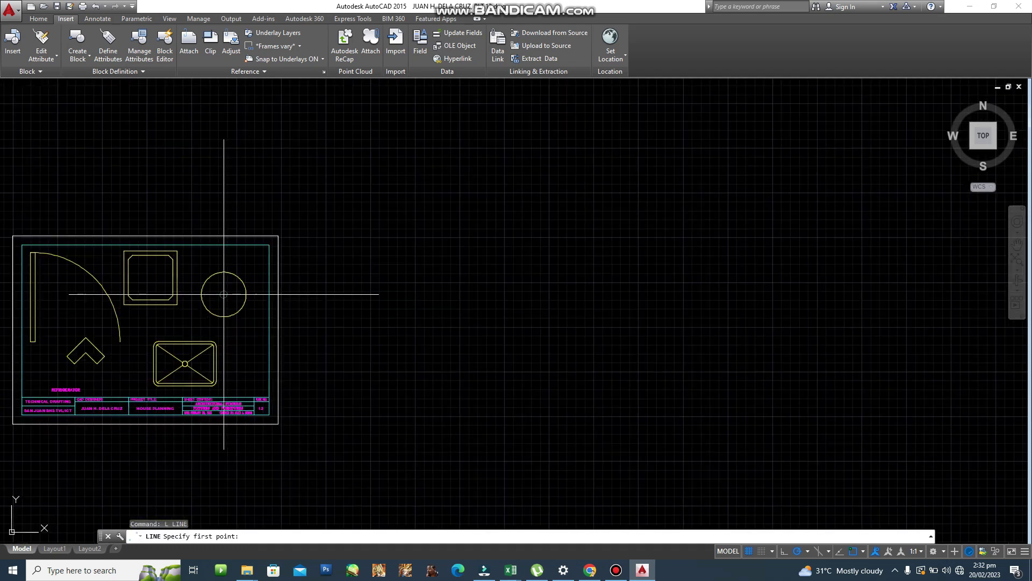
click(224, 272)
scroll(224, 274, up, 3)
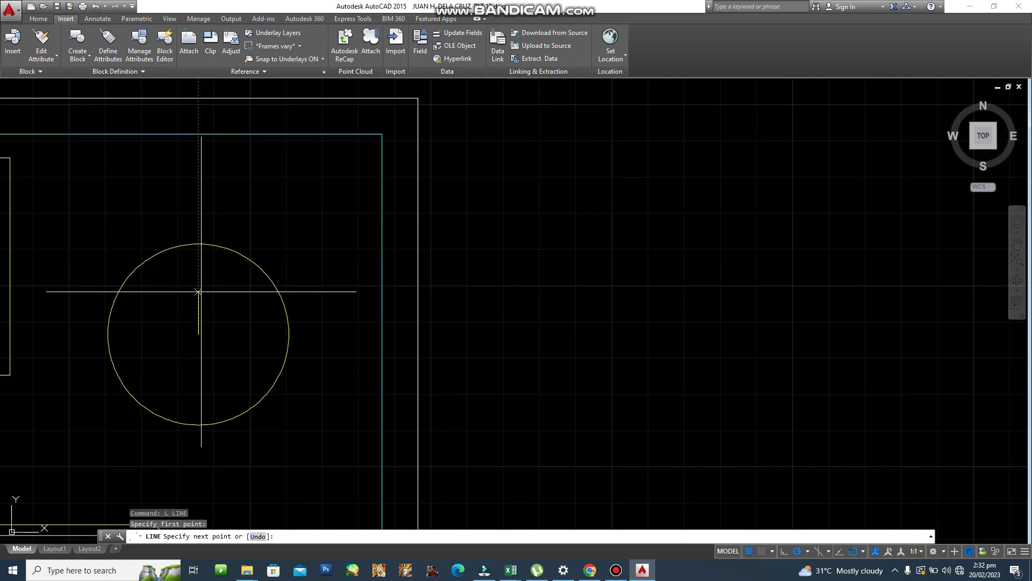
scroll(198, 334, up, 2)
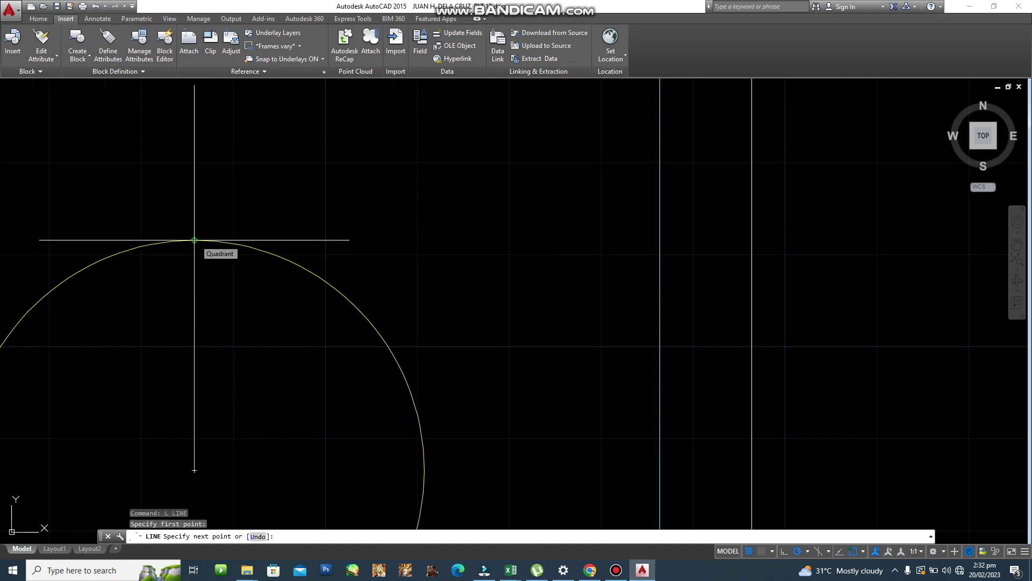
click(194, 240)
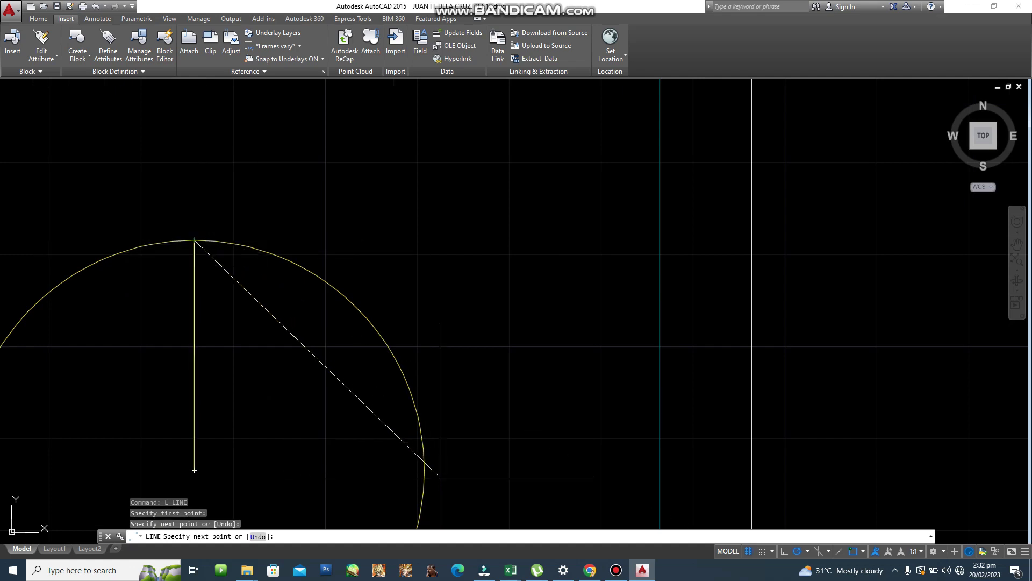
key(Escape)
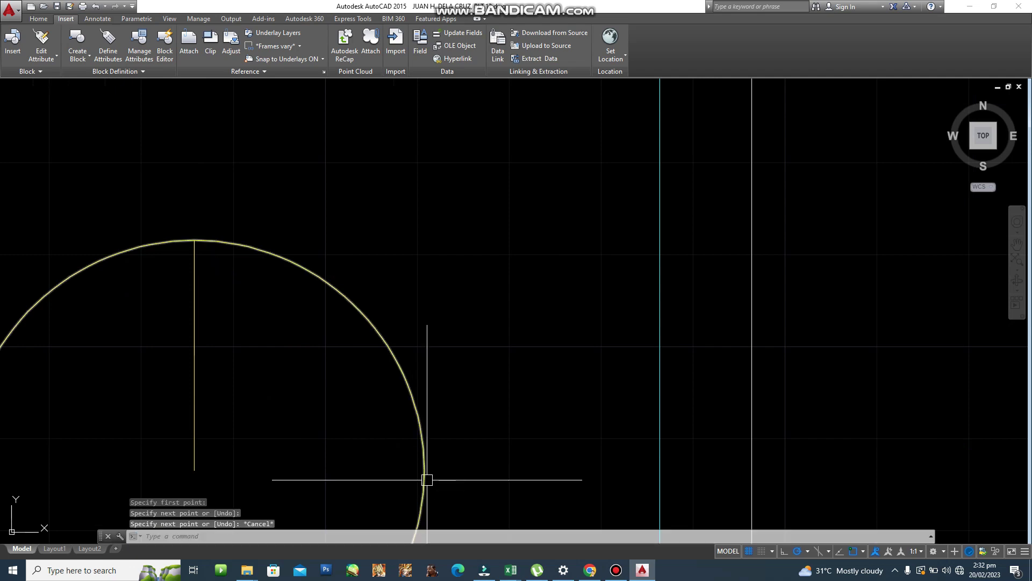
Step: Draw a steep slanted line from the vertical radius line's midpoint up and to the right, ending just outside the circle
scroll(305, 437, up, 2)
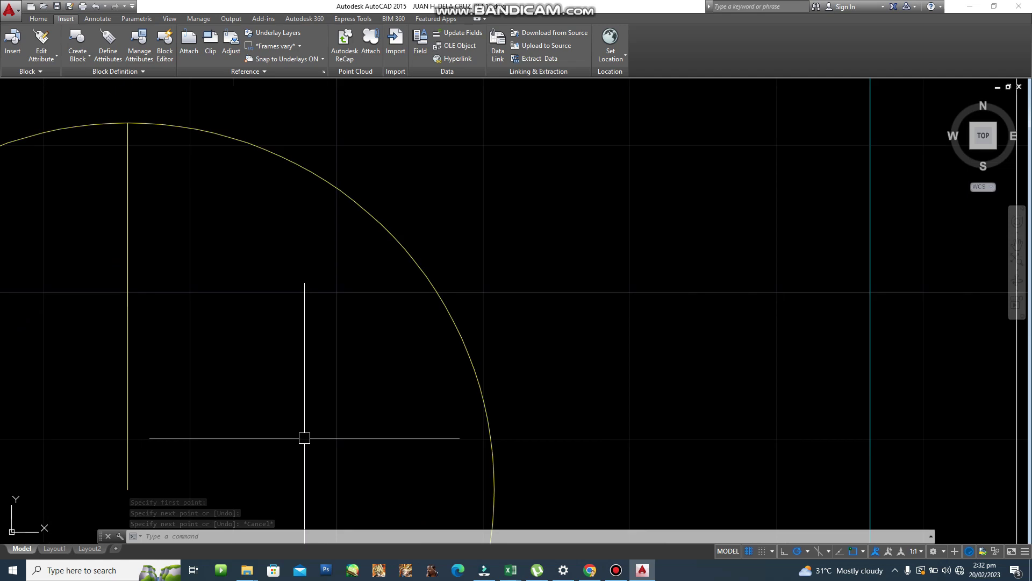
middle_drag(305, 438, 306, 449)
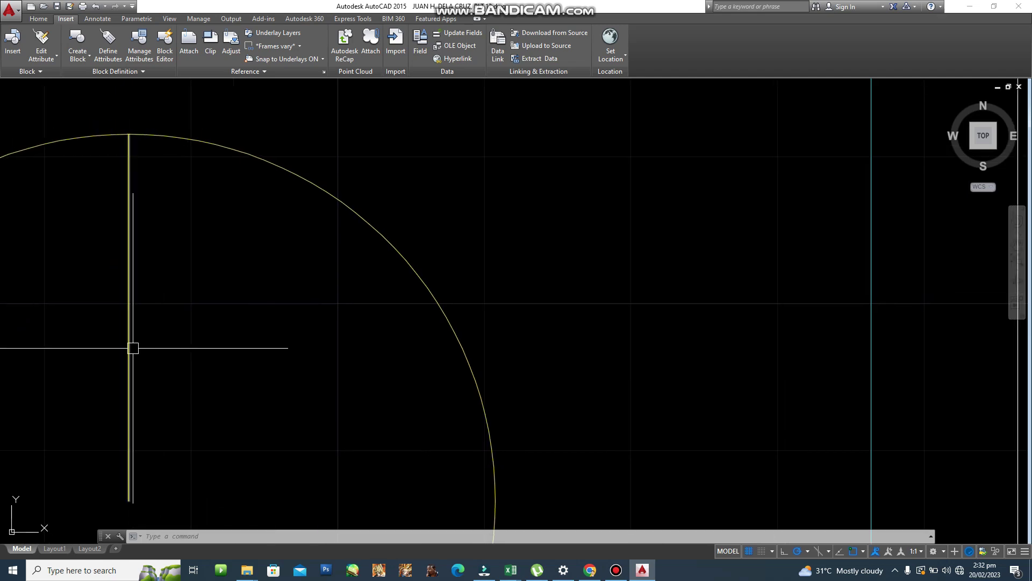
text(l)
key(Return)
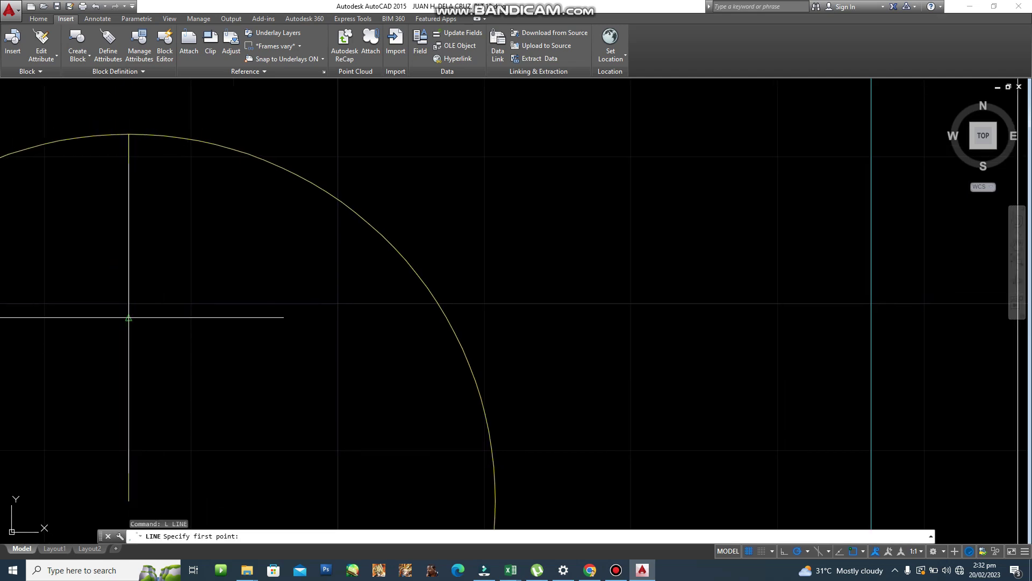
click(129, 318)
click(186, 217)
middle_drag(185, 217, 184, 299)
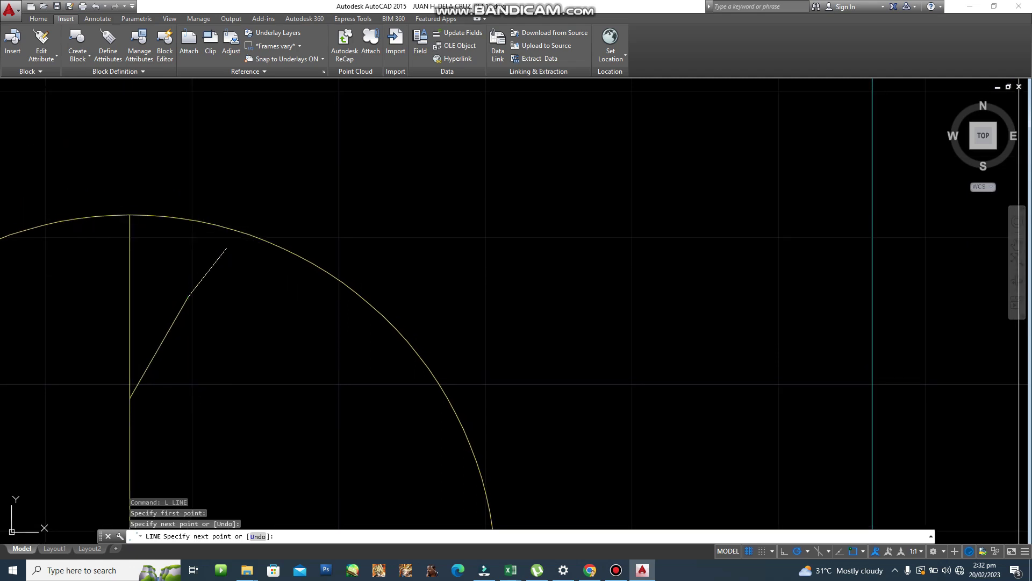
key(ctrl+z)
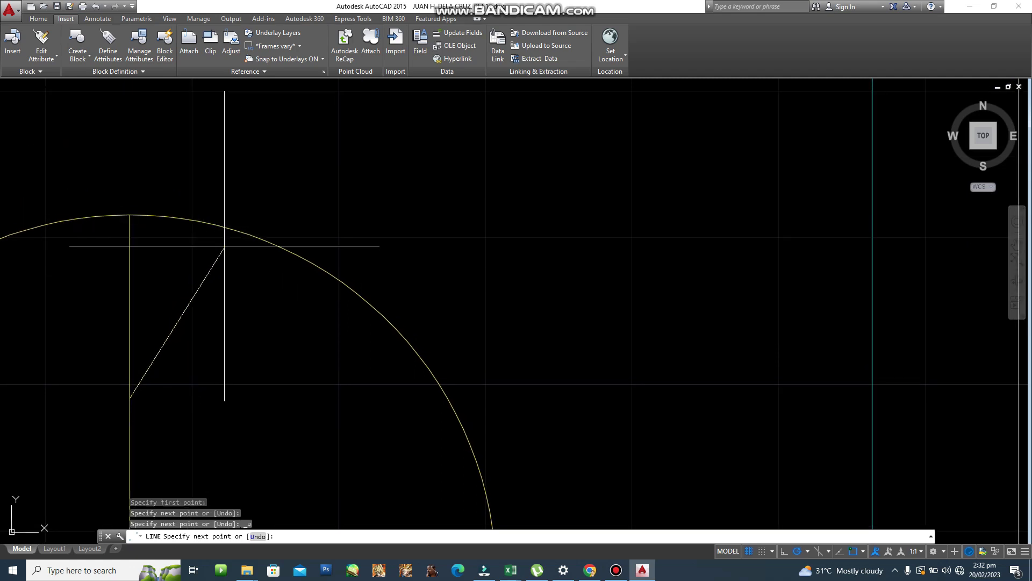
click(244, 197)
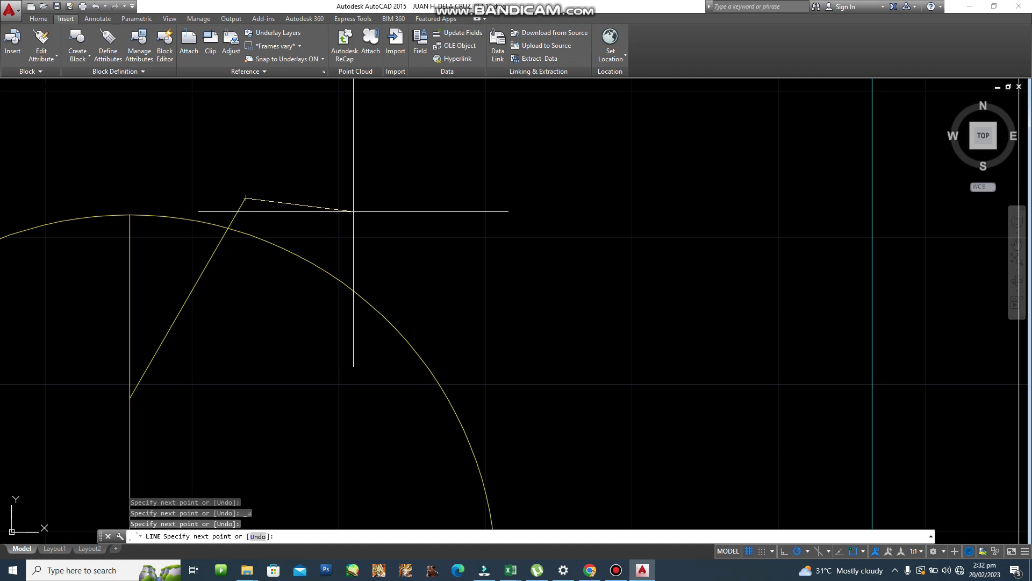
key(Escape)
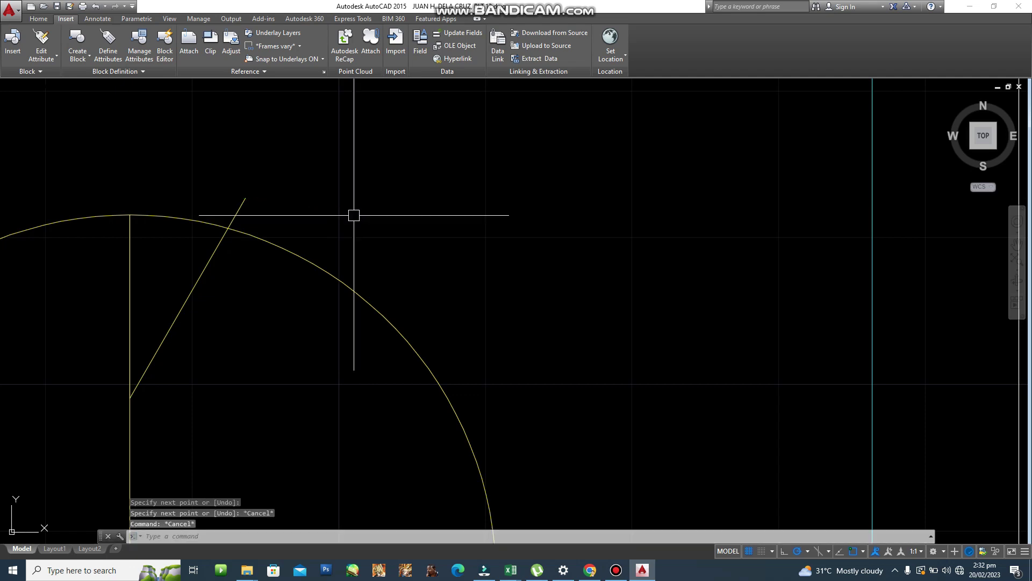
Step: Trim the slanted line's end outside the circle, using the circle as the cutting edge
text(tr)
key(Return)
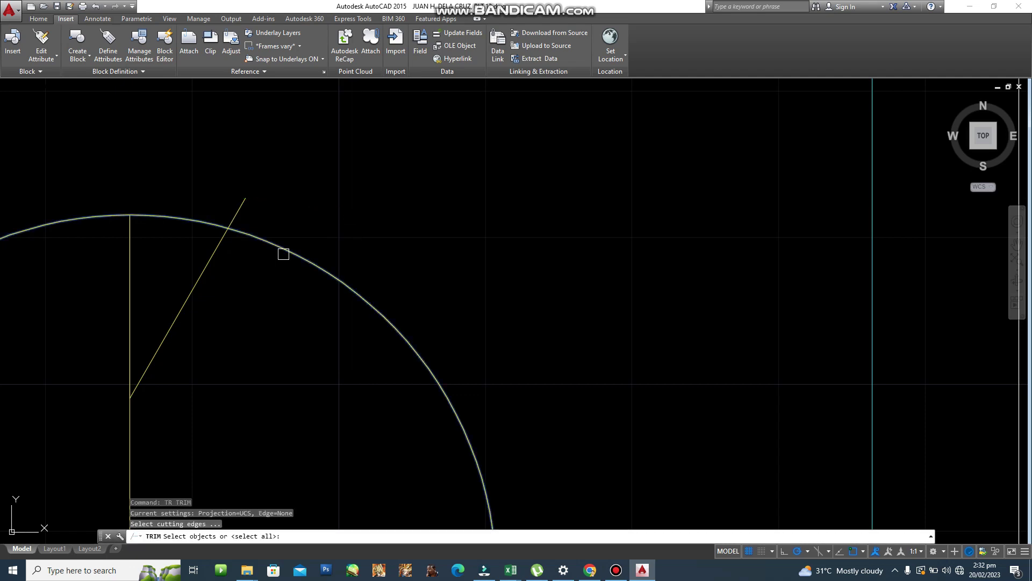
click(284, 254)
key(Return)
click(283, 253)
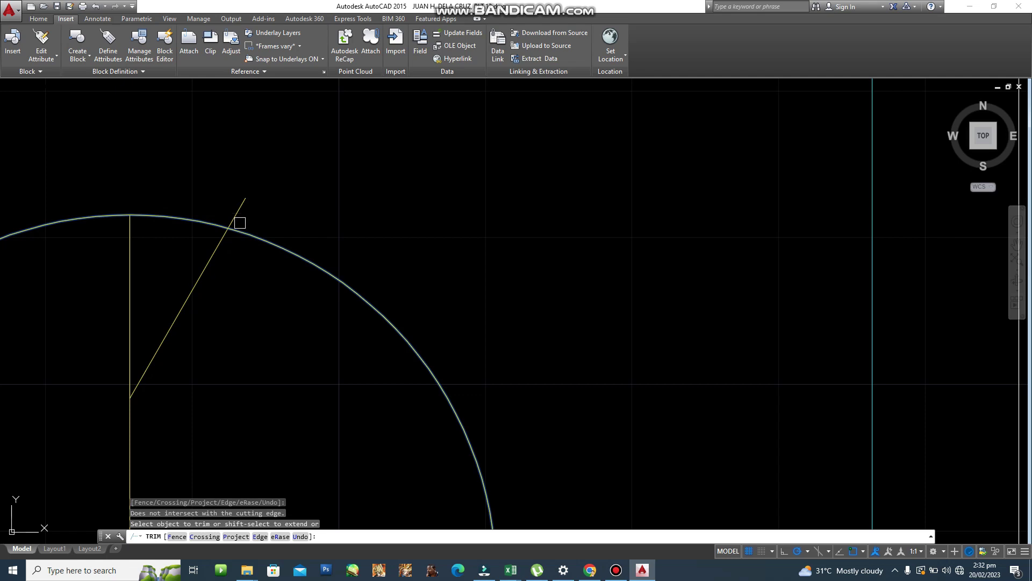
click(239, 223)
key(Escape)
key(Escape)
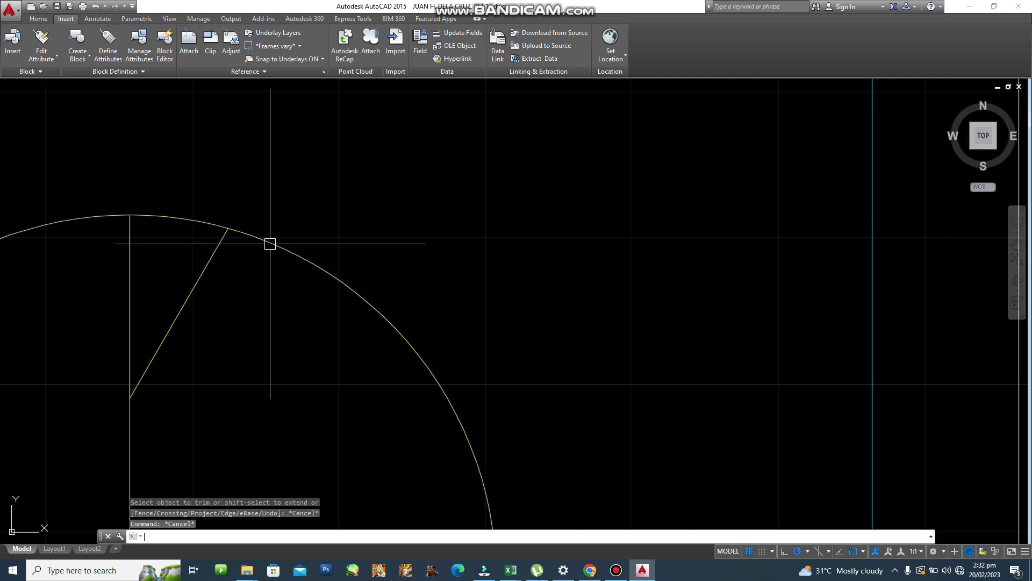
Step: Copy the slanted line from its lower endpoint to a point a short distance higher on the vertical radius line
text(co)
key(Return)
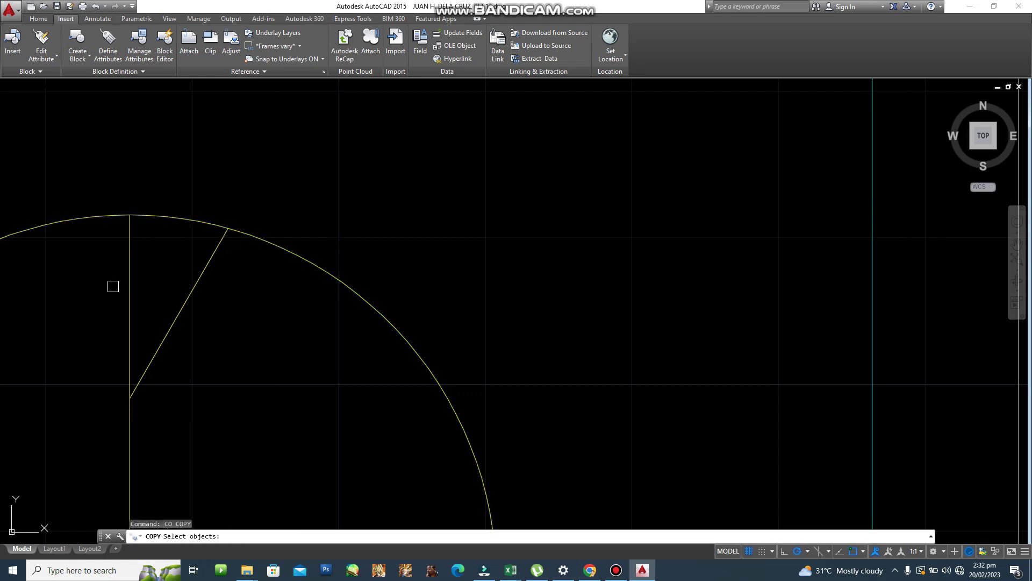
click(179, 311)
key(Return)
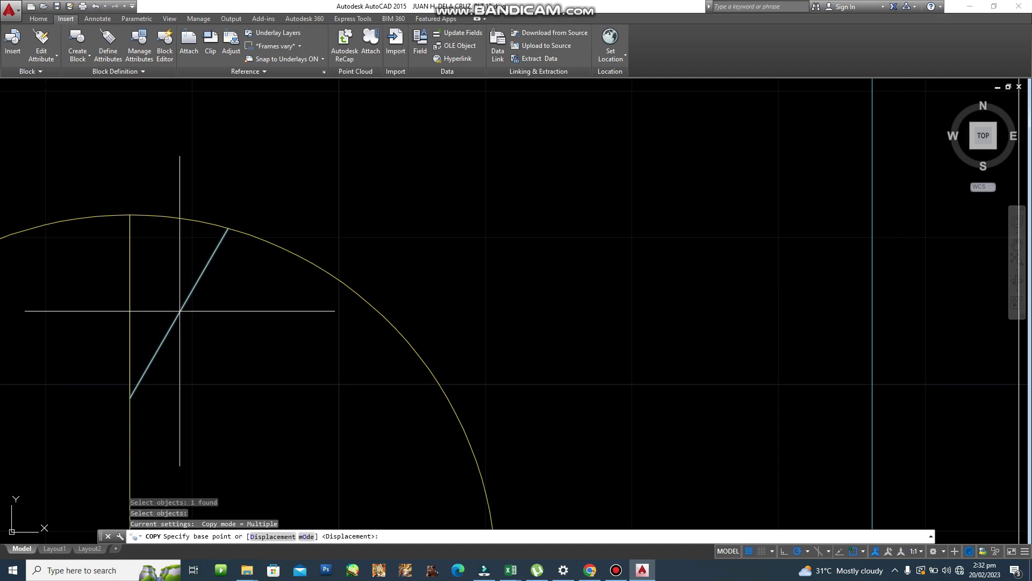
click(130, 398)
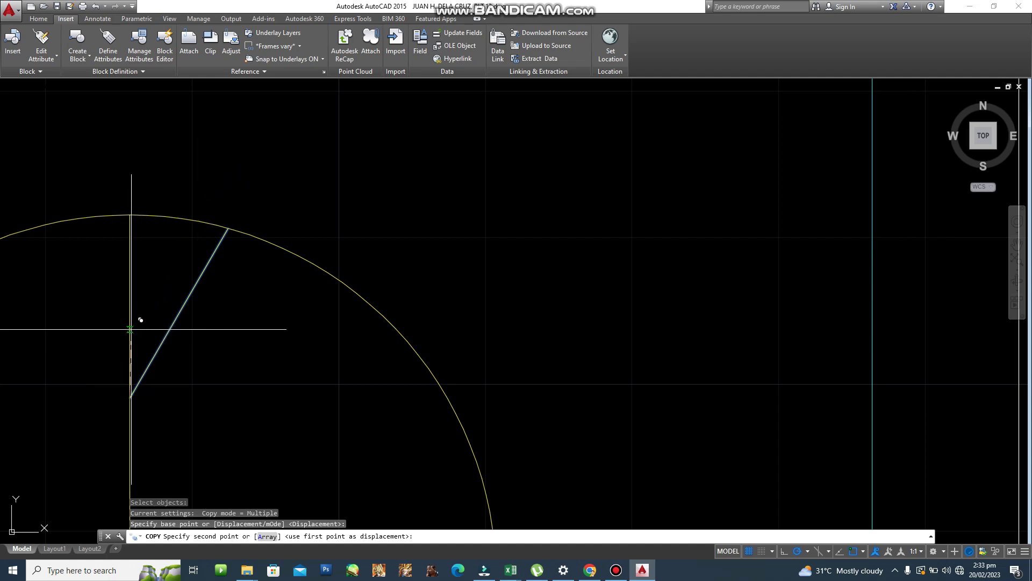
click(131, 337)
key(Escape)
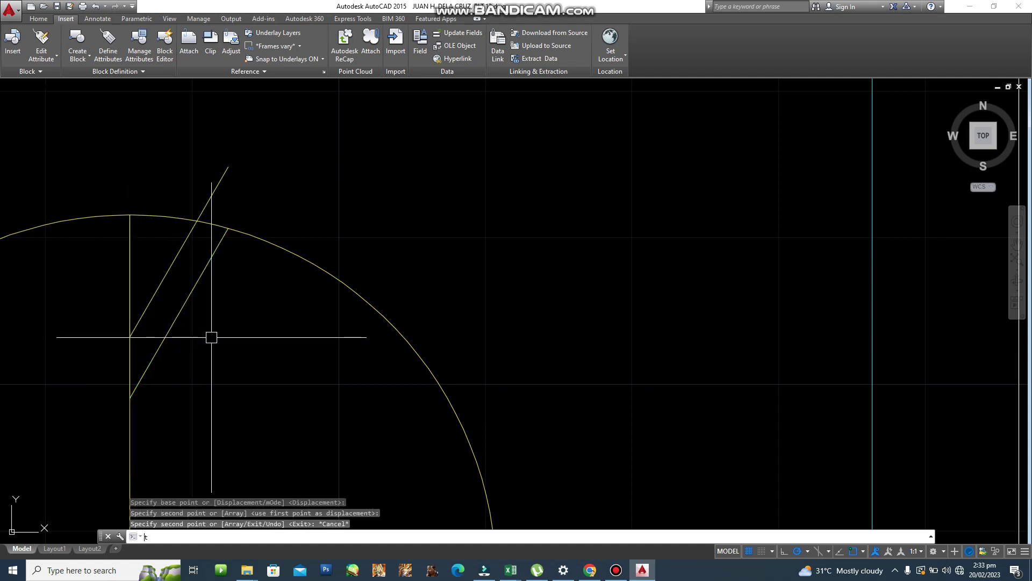
Step: Trim the part of the copied slanted line that extends beyond the circle, with the circle as the cutting edge
text(tr)
key(Return)
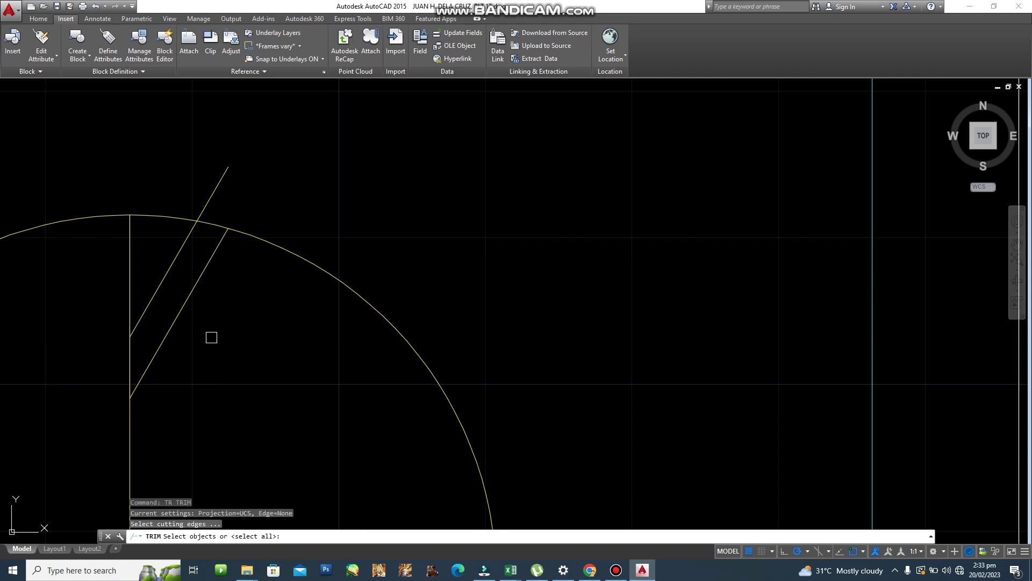
click(272, 235)
key(Return)
click(270, 238)
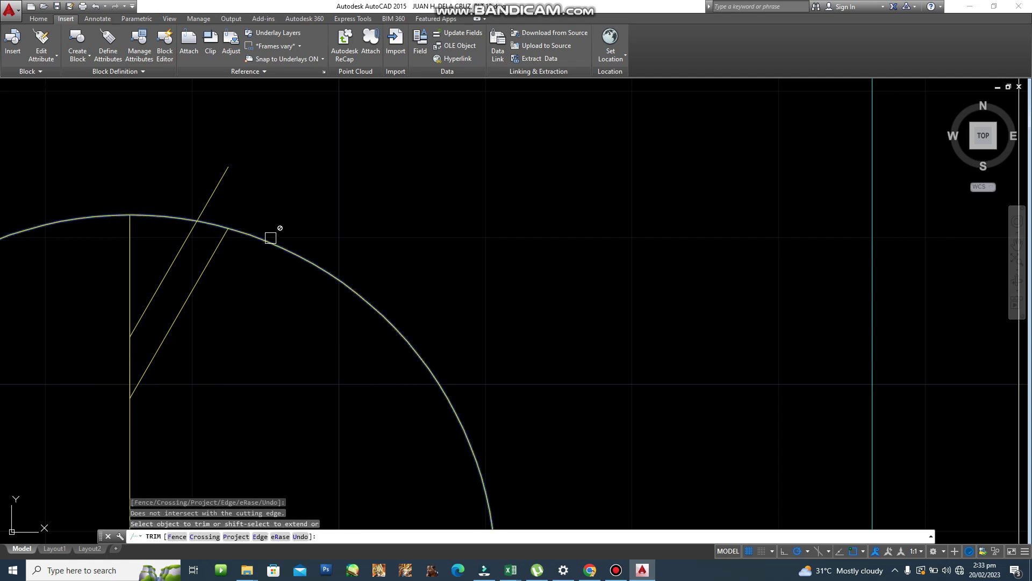
click(222, 178)
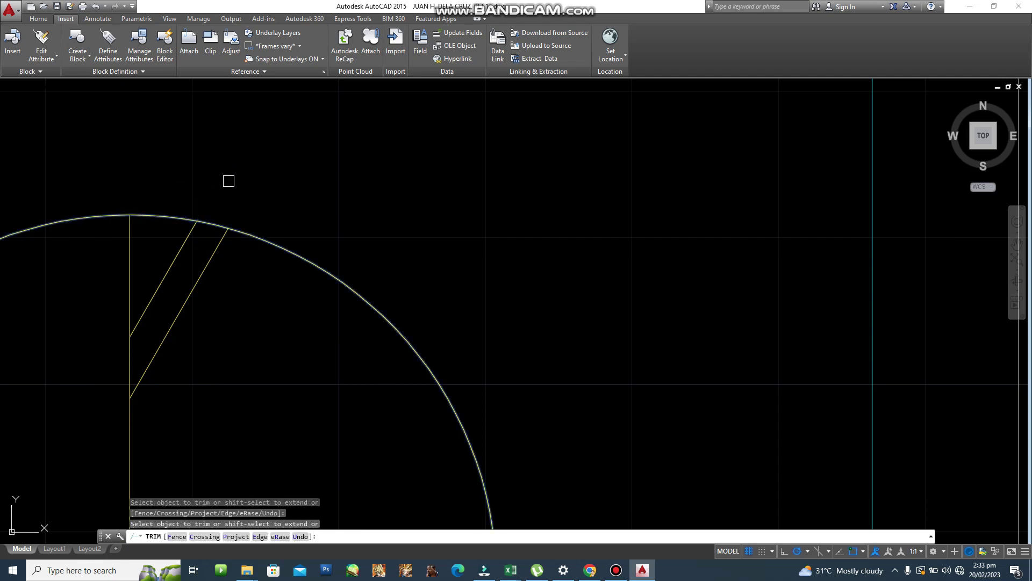
key(Escape)
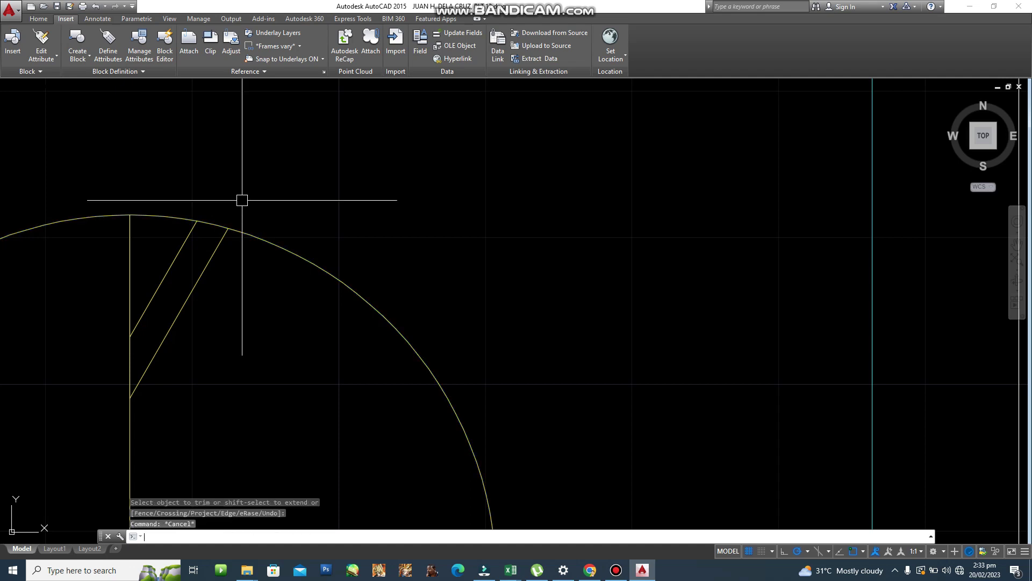
Step: Mirror both slanted lines about the vertical radius line, keeping the source lines
scroll(277, 272, down, 10)
scroll(263, 282, up, 5)
scroll(264, 283, up, 4)
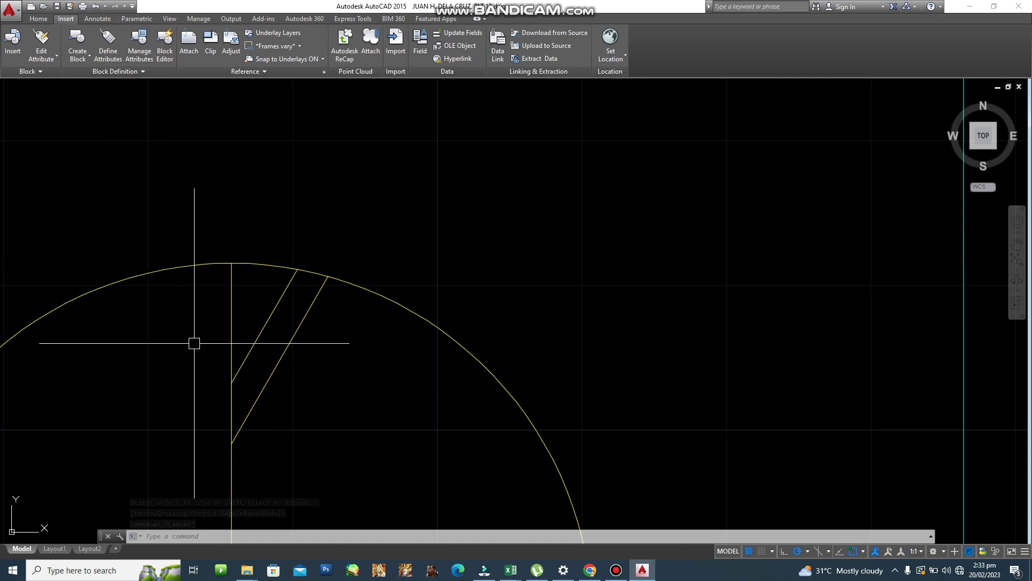
text(mi)
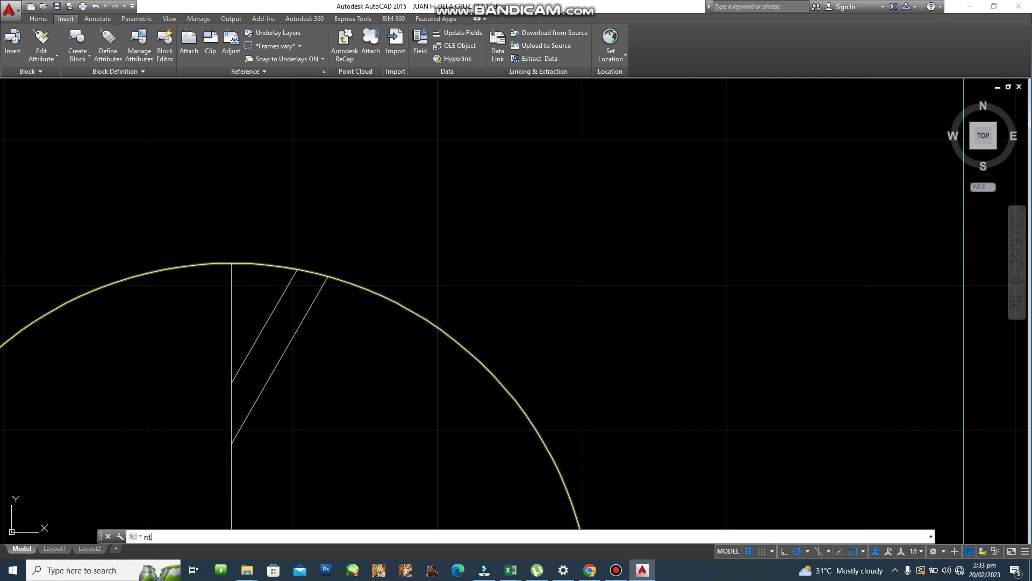
key(Return)
click(328, 369)
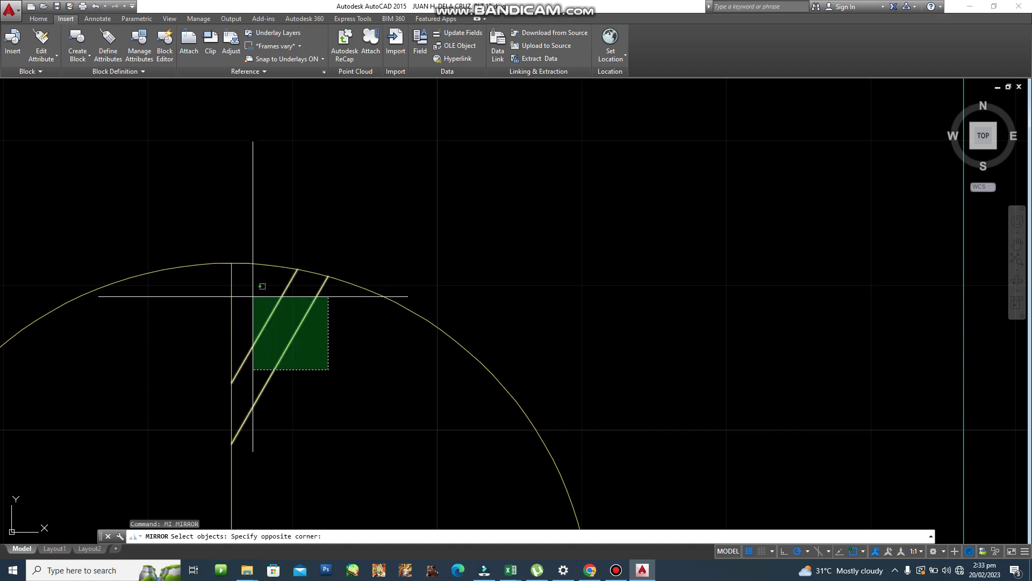
click(253, 296)
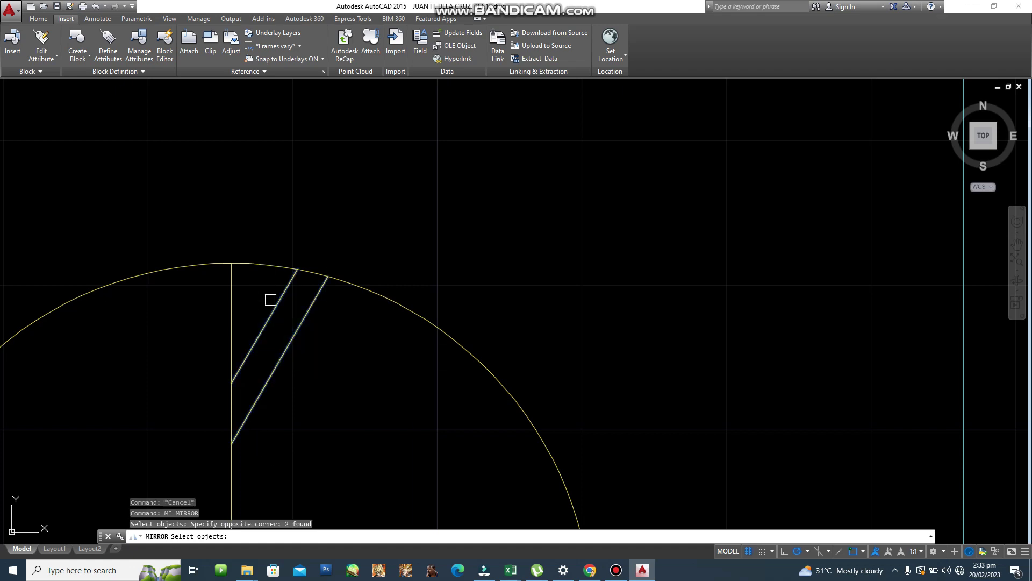
key(Return)
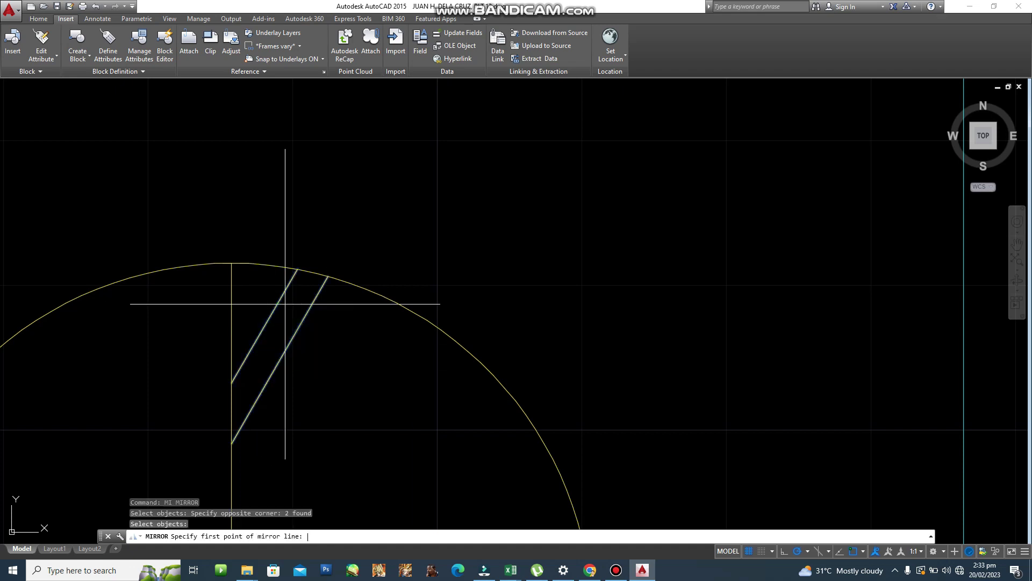
click(232, 443)
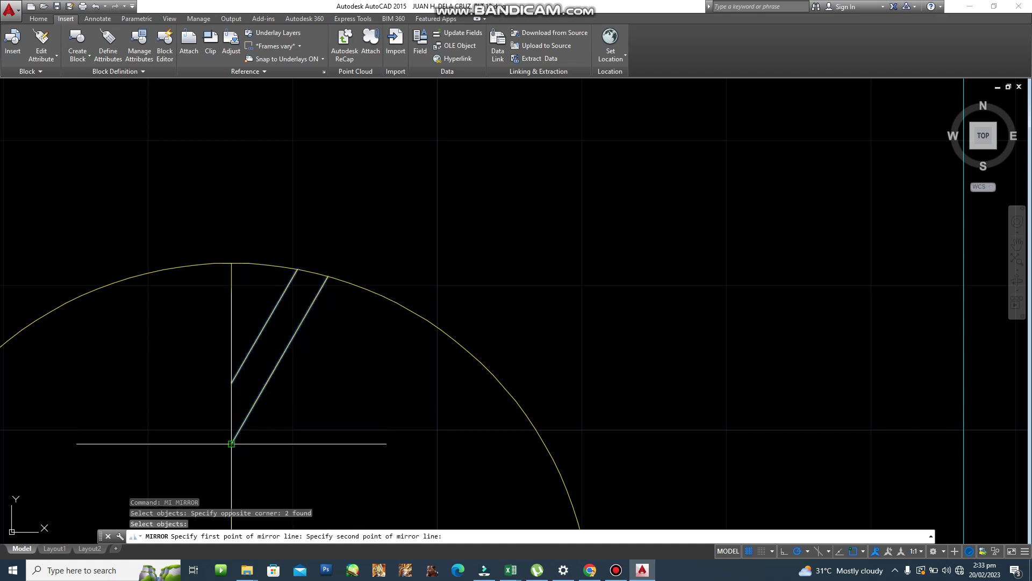
click(231, 263)
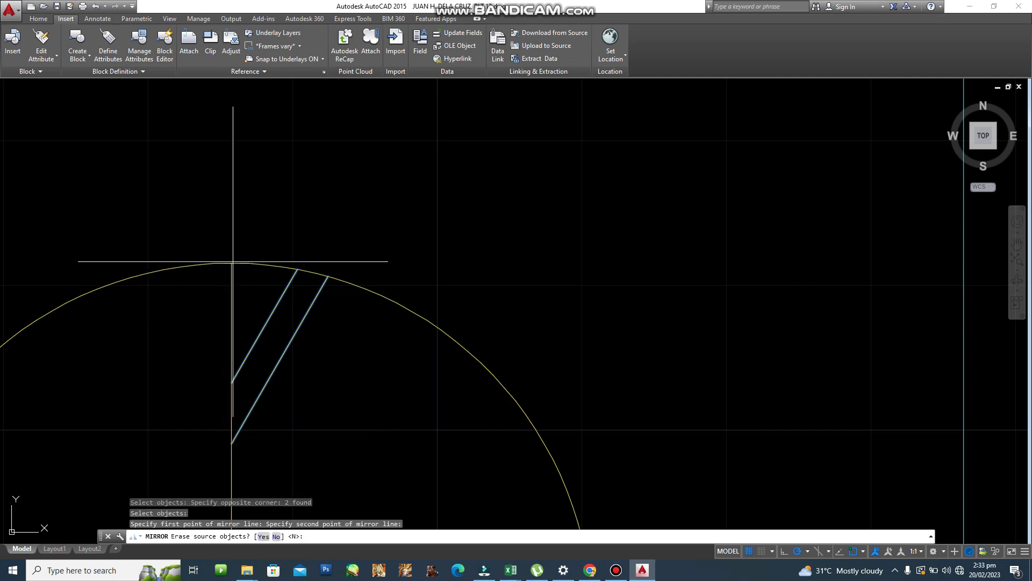
key(Return)
scroll(322, 215, down, 8)
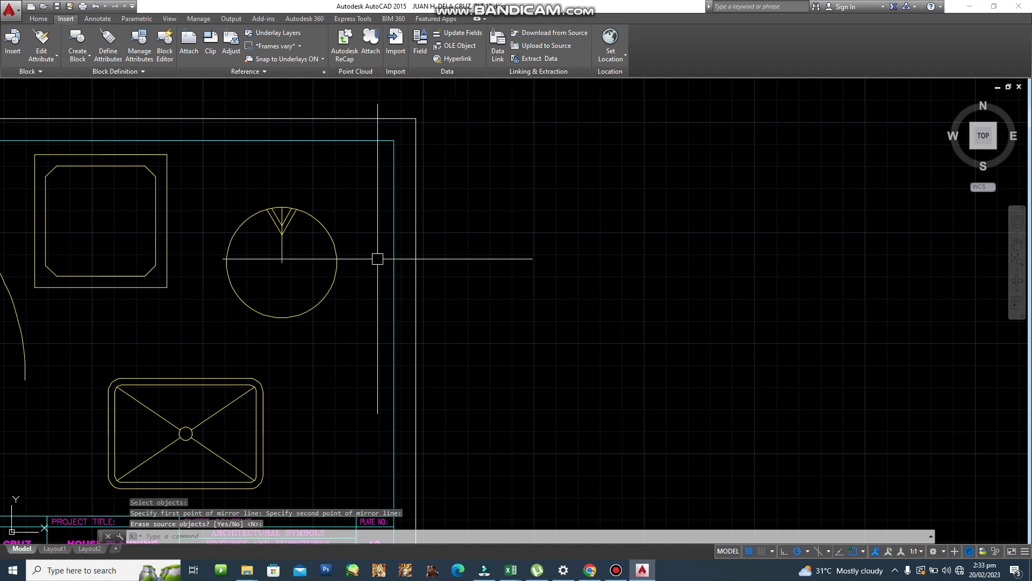
scroll(387, 312, up, 5)
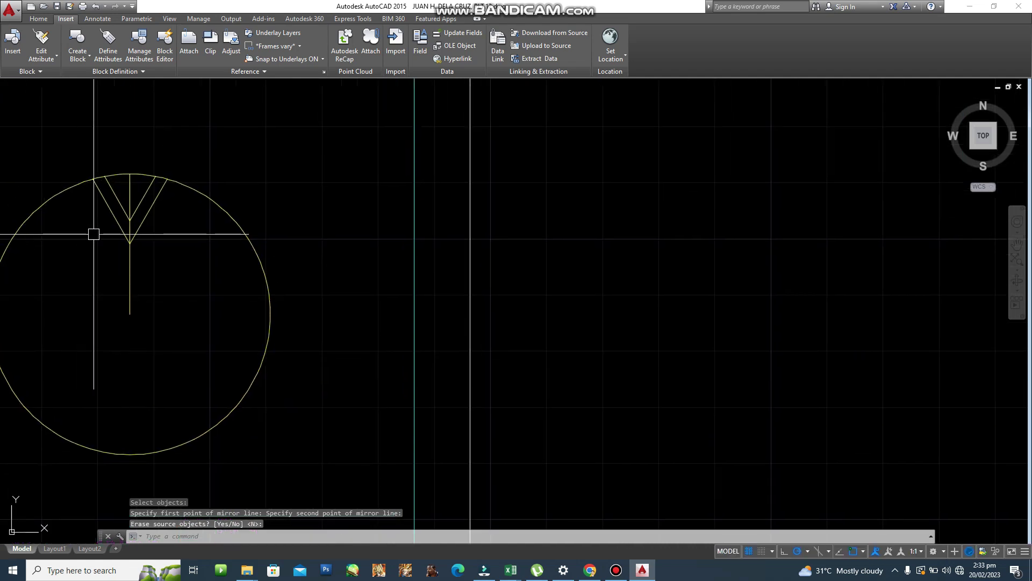
middle_drag(195, 289, 207, 299)
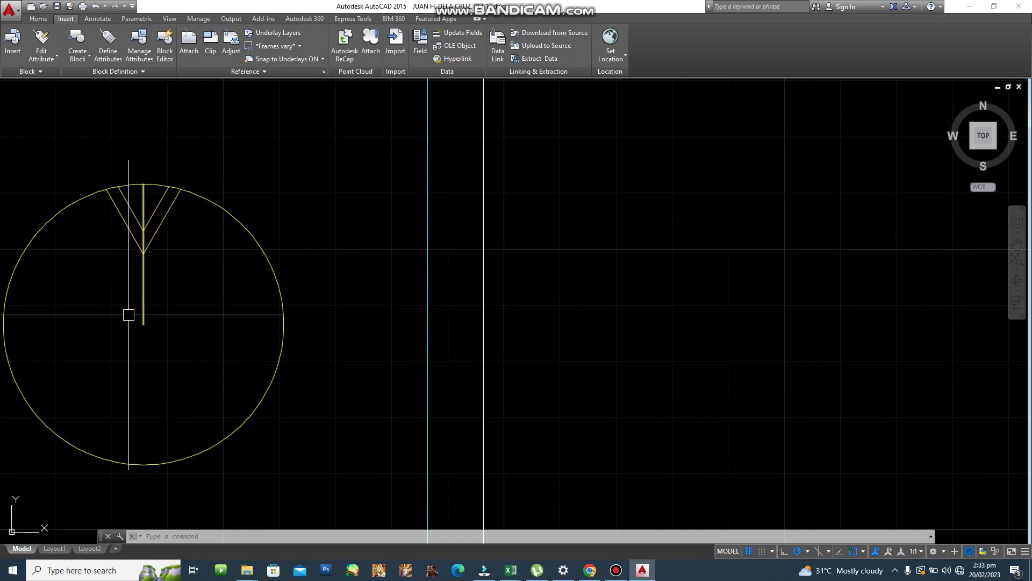
key(Escape)
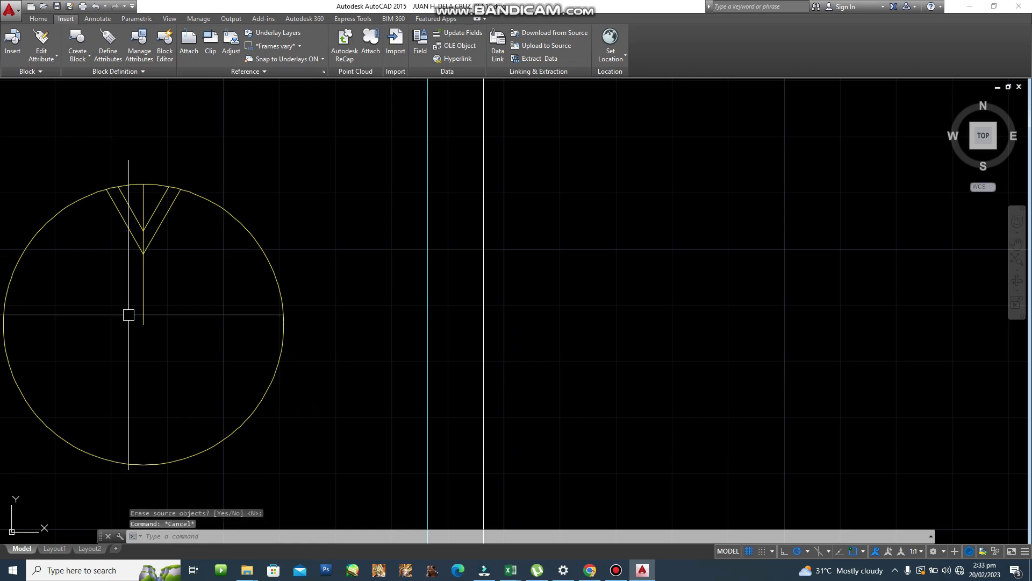
Step: Polar-array the radius line and its four slanted lines about the circle's center, with 12 rotated items filling 360 degrees
text(-)
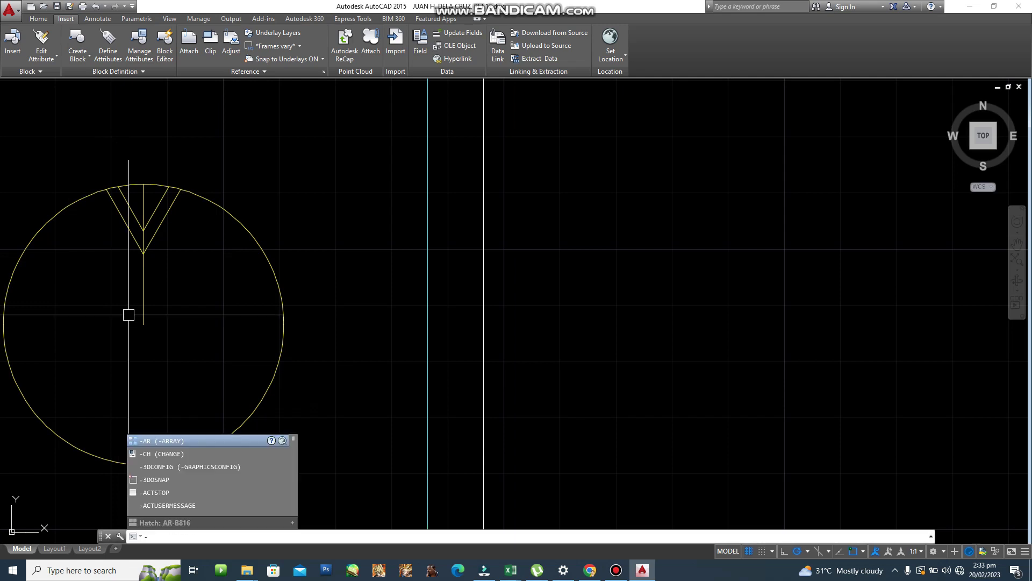
text(AR)
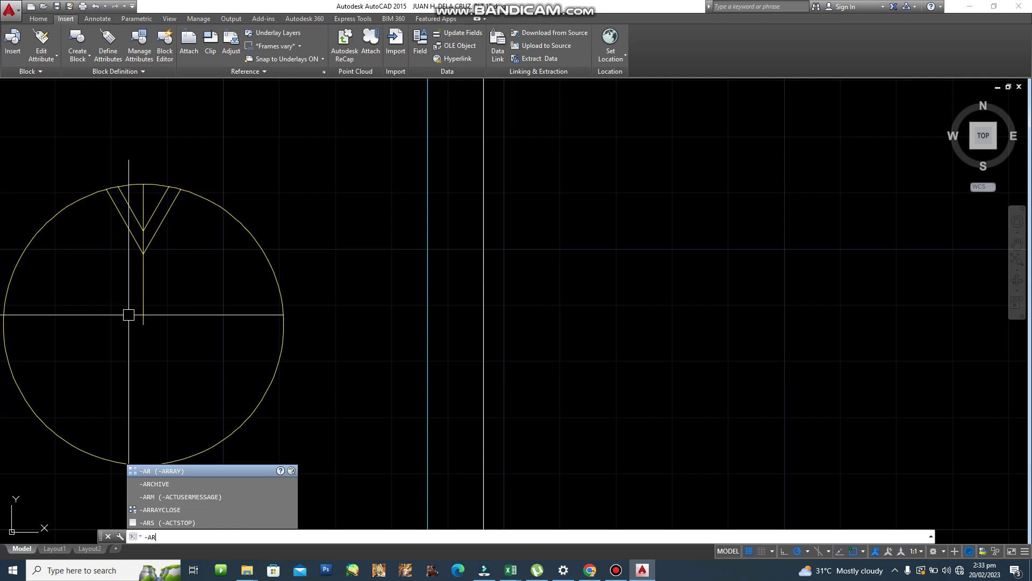
key(Return)
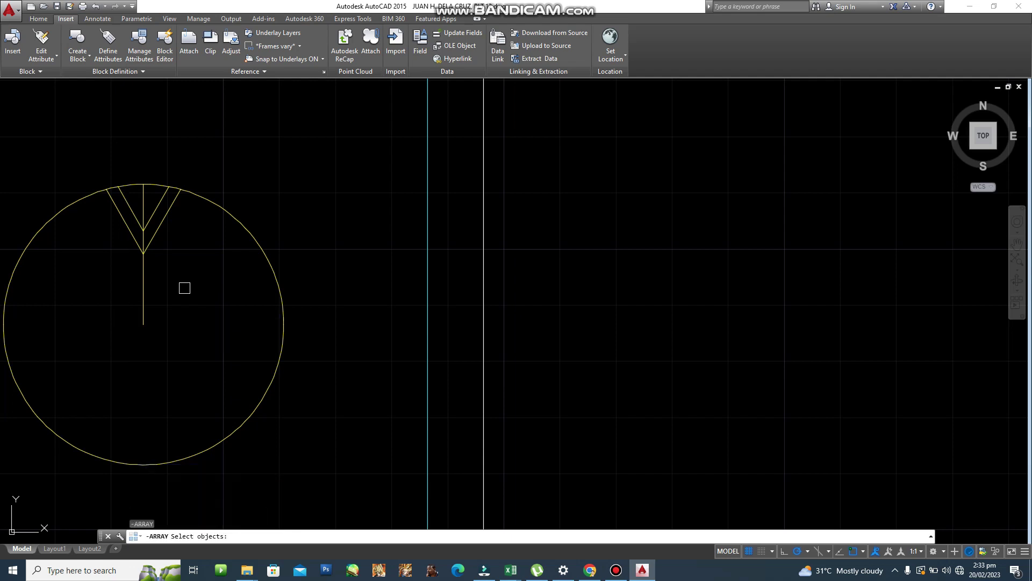
scroll(185, 288, up, 2)
click(255, 356)
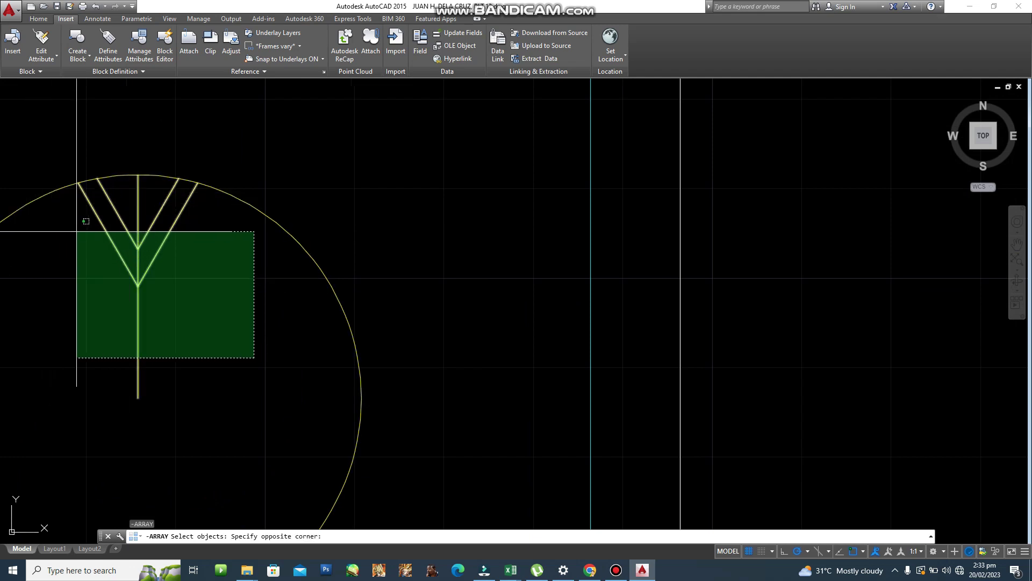
click(59, 241)
scroll(277, 364, down, 2)
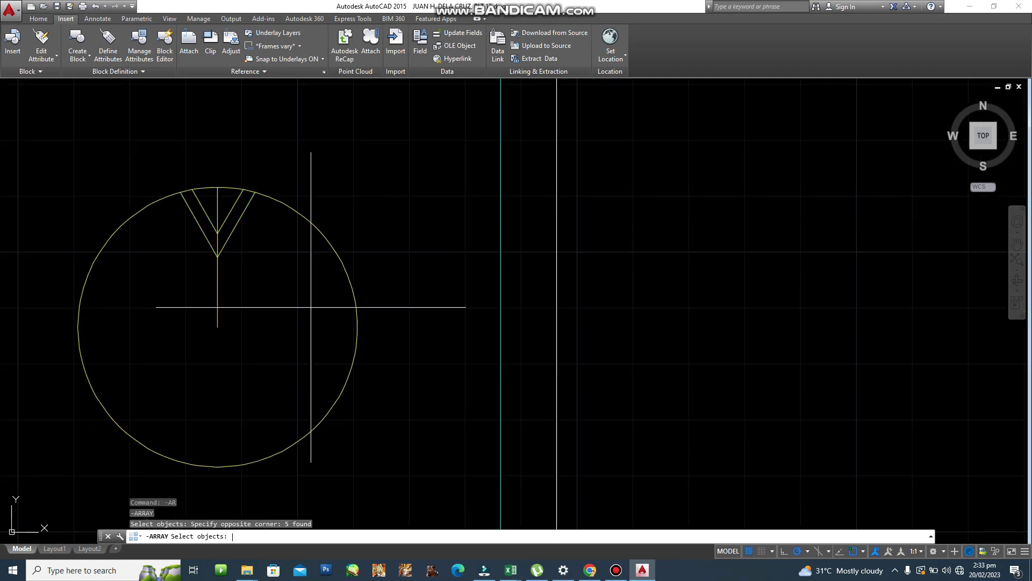
key(Return)
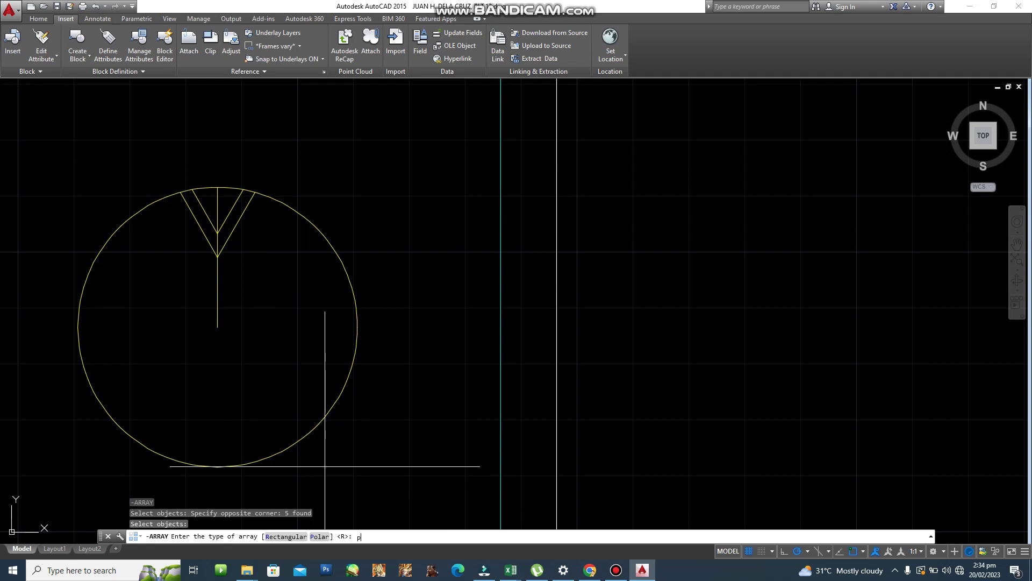
key(Return)
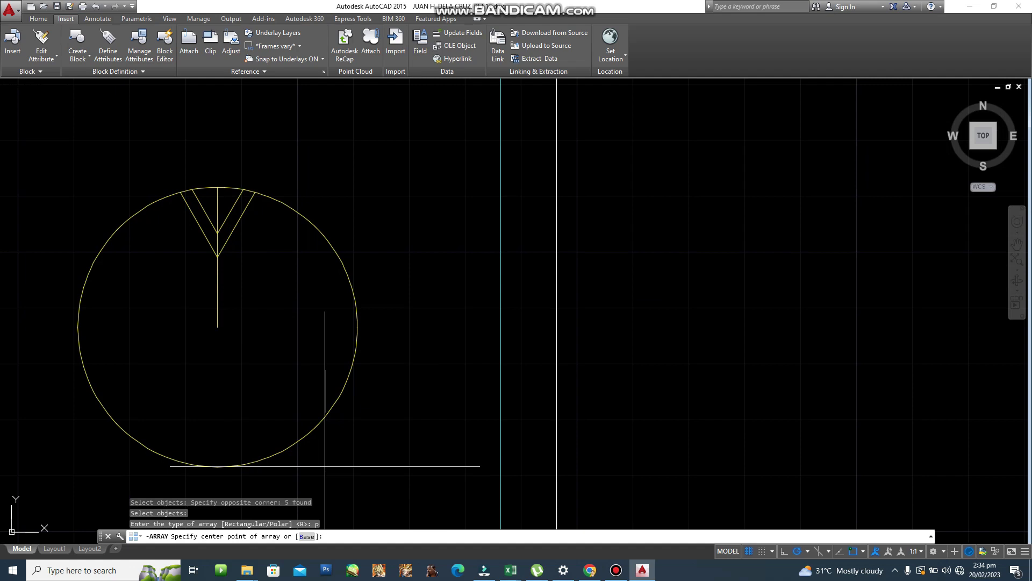
scroll(258, 339, up, 2)
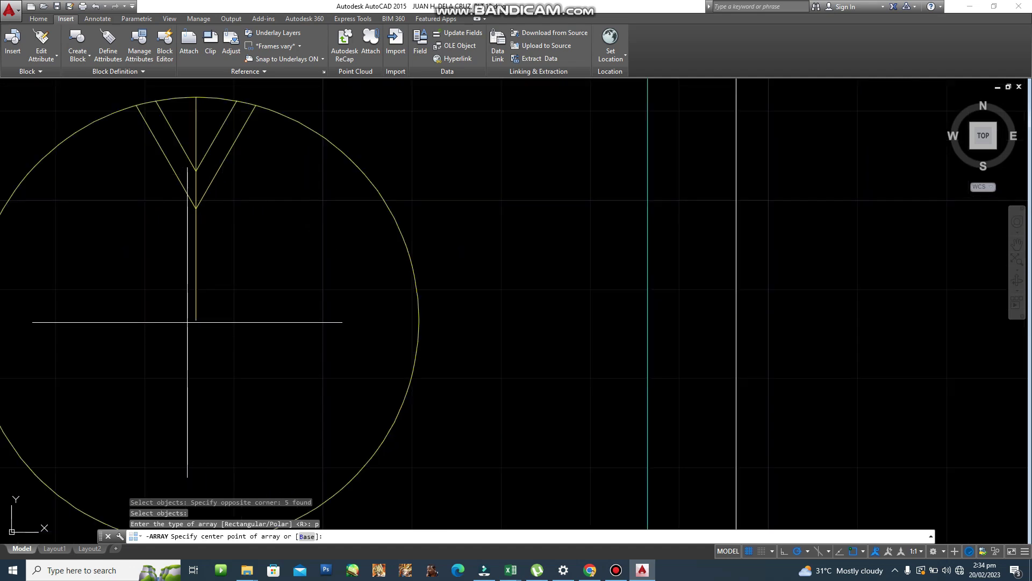
click(196, 320)
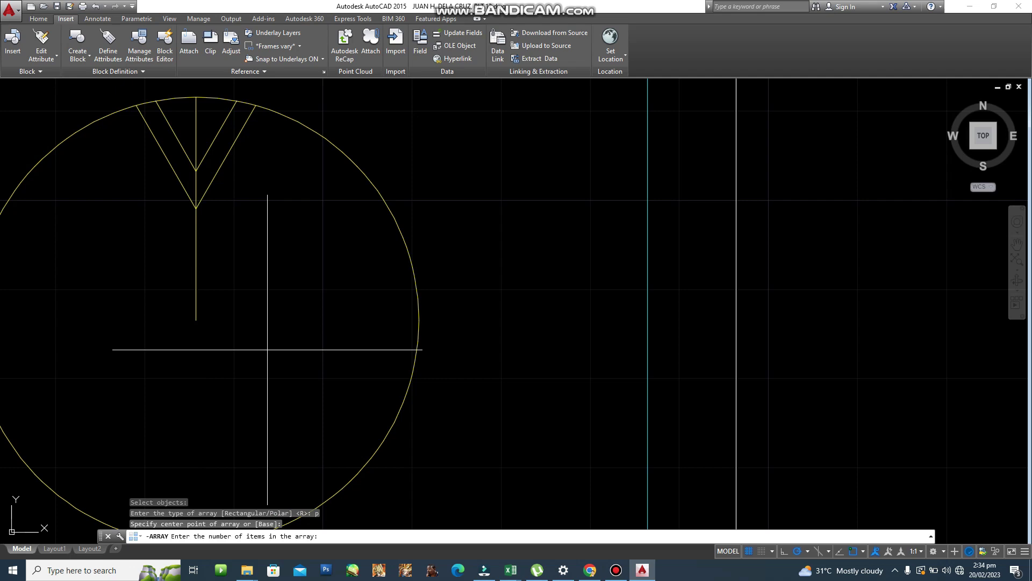
middle_drag(306, 353, 392, 357)
scroll(401, 359, up, 2)
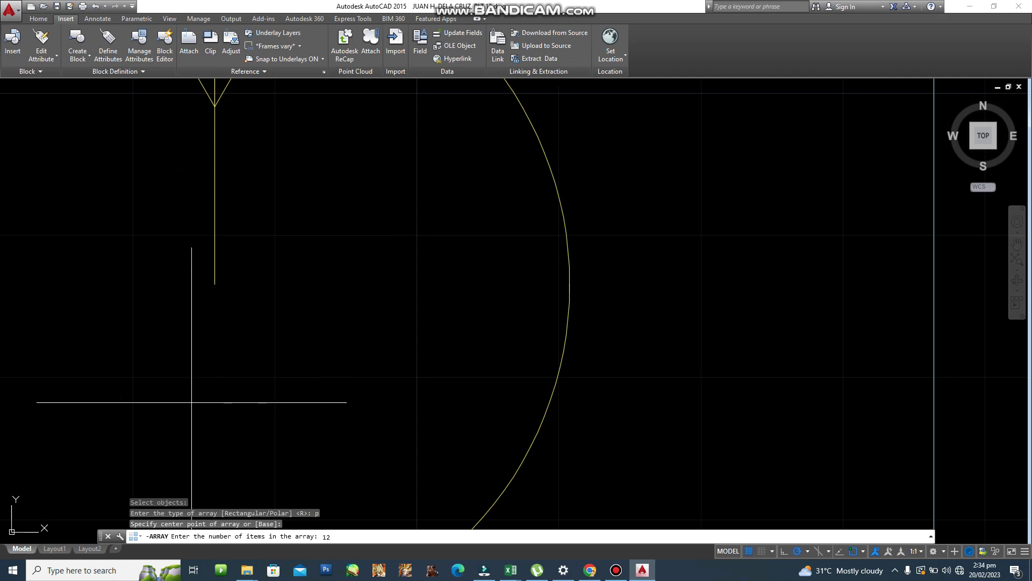
key(Return)
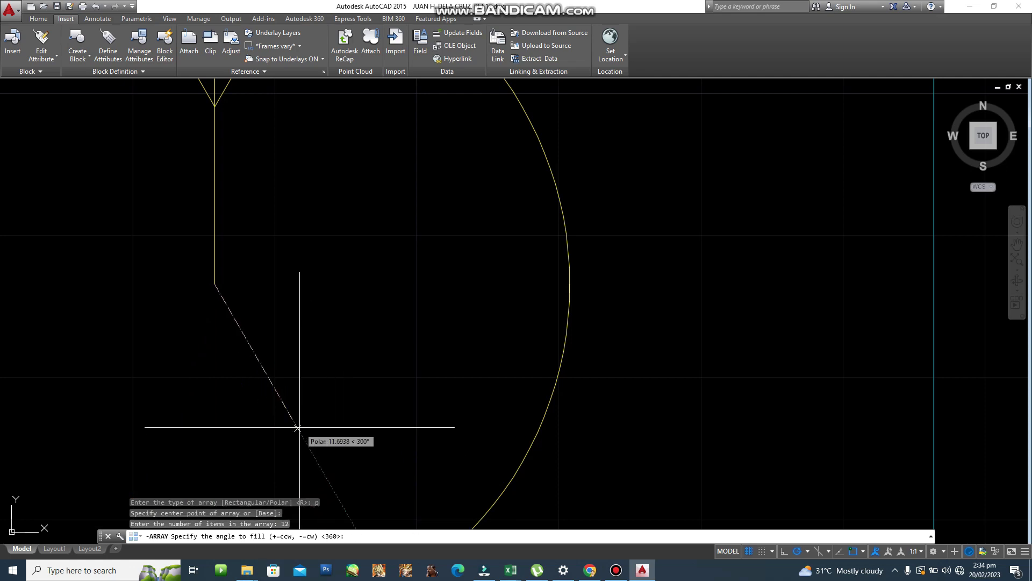
key(Return)
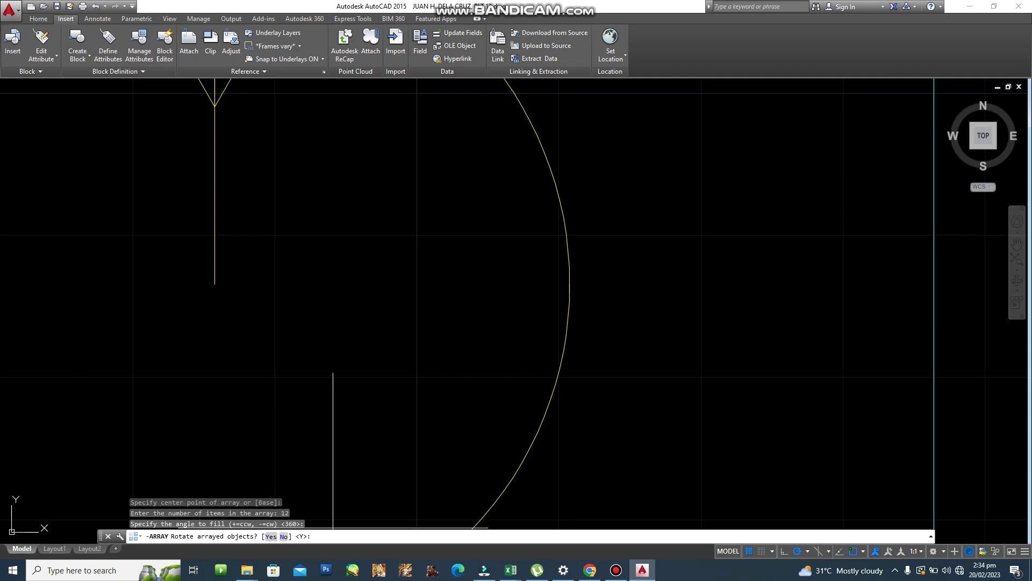
key(Return)
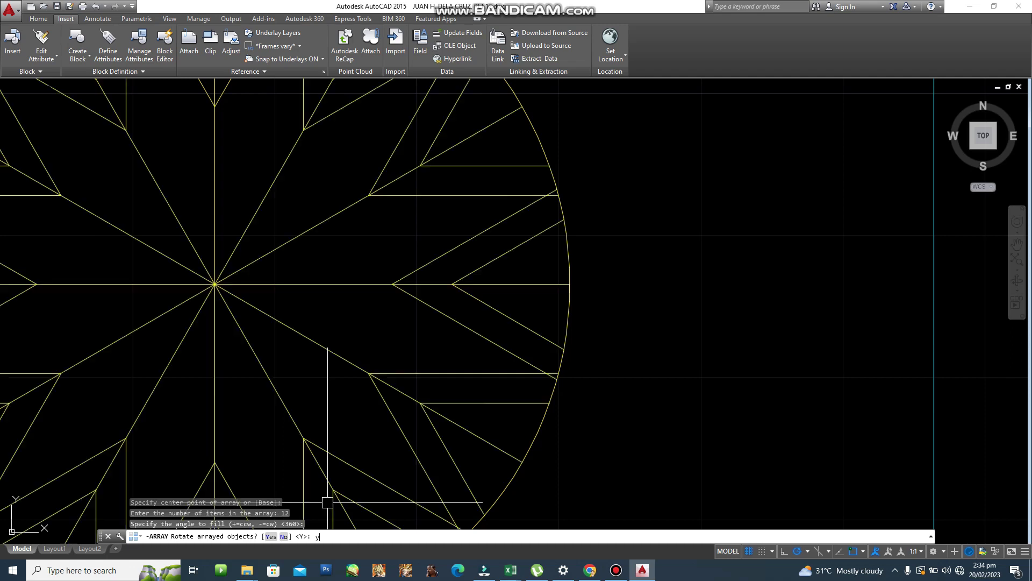
Step: Examine the arrayed branch pattern around the circle's center and along its edge
scroll(339, 425, down, 3)
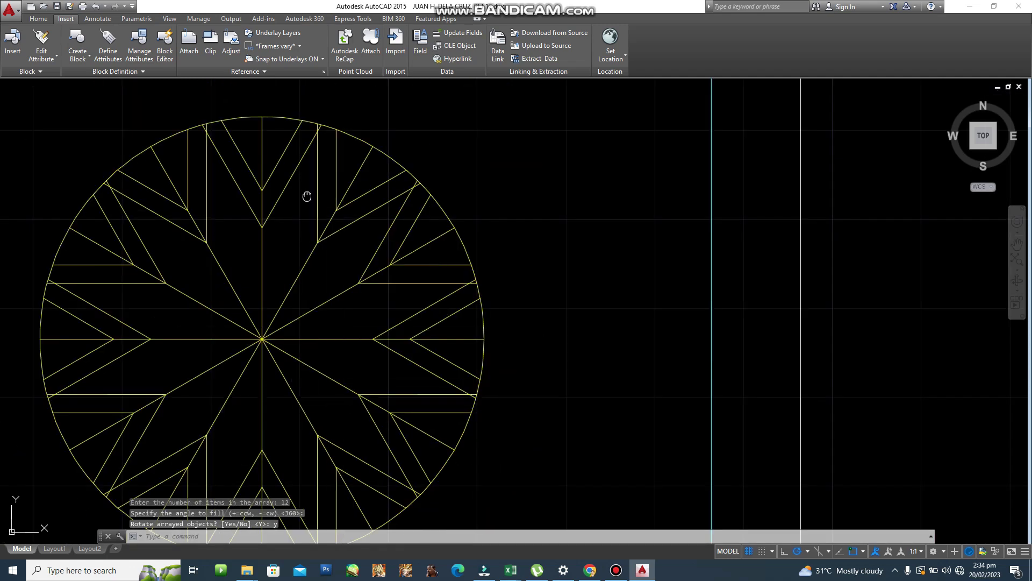
middle_drag(307, 196, 314, 265)
scroll(353, 242, down, 2)
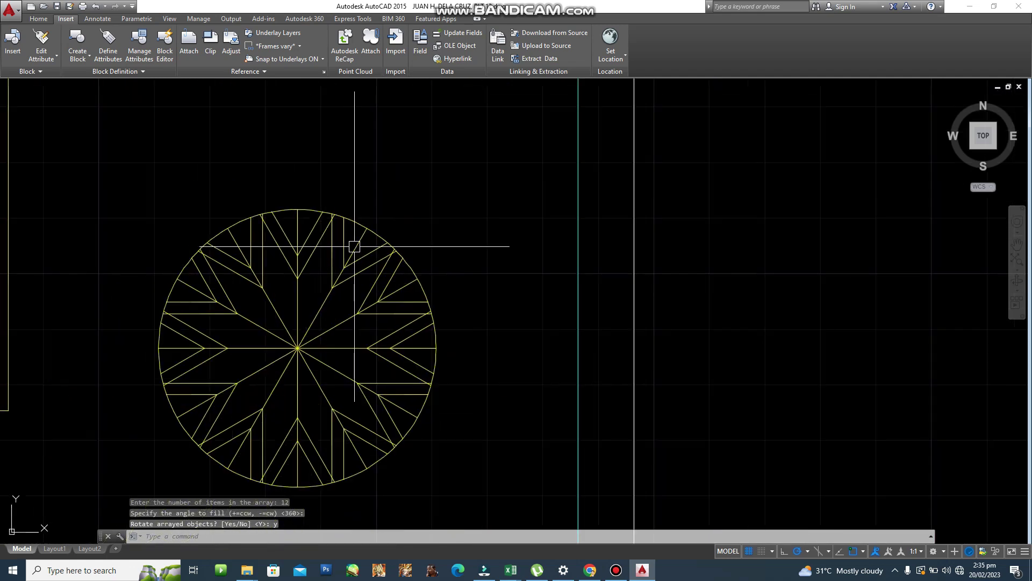
middle_drag(452, 330, 435, 269)
scroll(226, 263, up, 3)
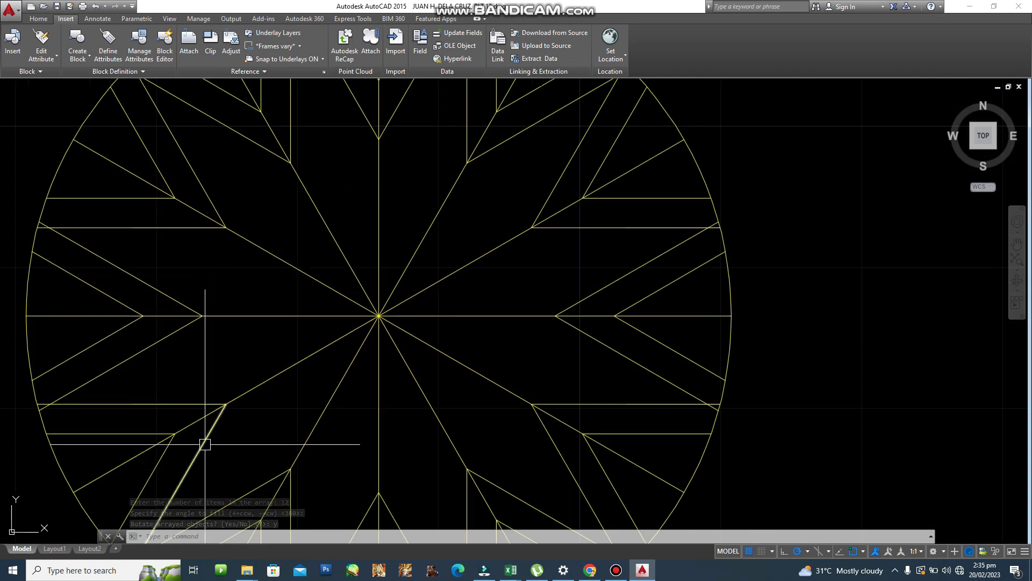
middle_drag(203, 438, 288, 334)
scroll(430, 304, down, 4)
middle_drag(768, 288, 773, 321)
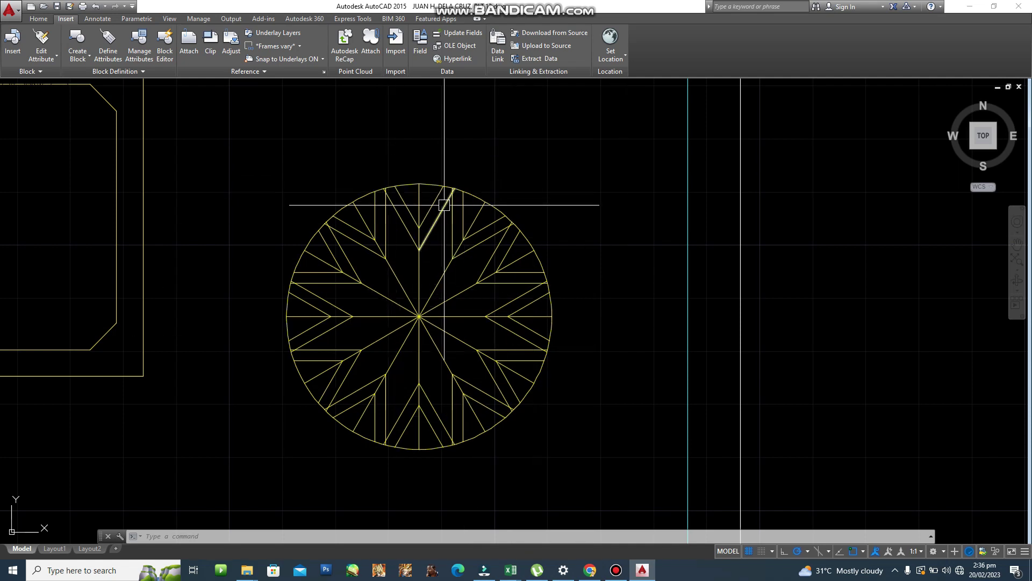
Step: Delete the 50-diameter circle surrounding the arrayed lines
scroll(430, 206, up, 2)
mouse_move(431, 207)
middle_down()
mouse_move(348, 172)
mouse_move(319, 117)
middle_up()
scroll(319, 117, down, 2)
click(317, 111)
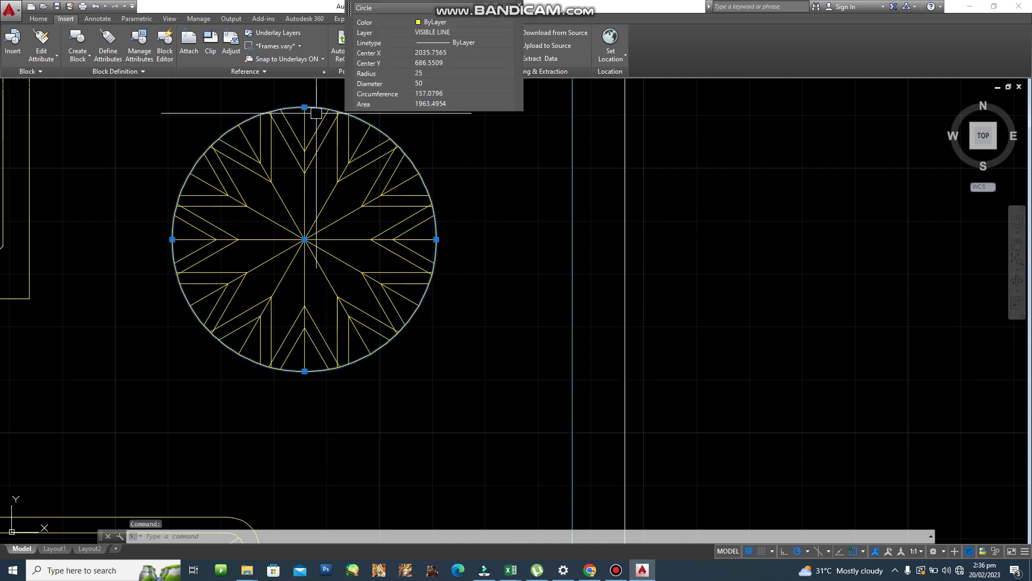
key(Delete)
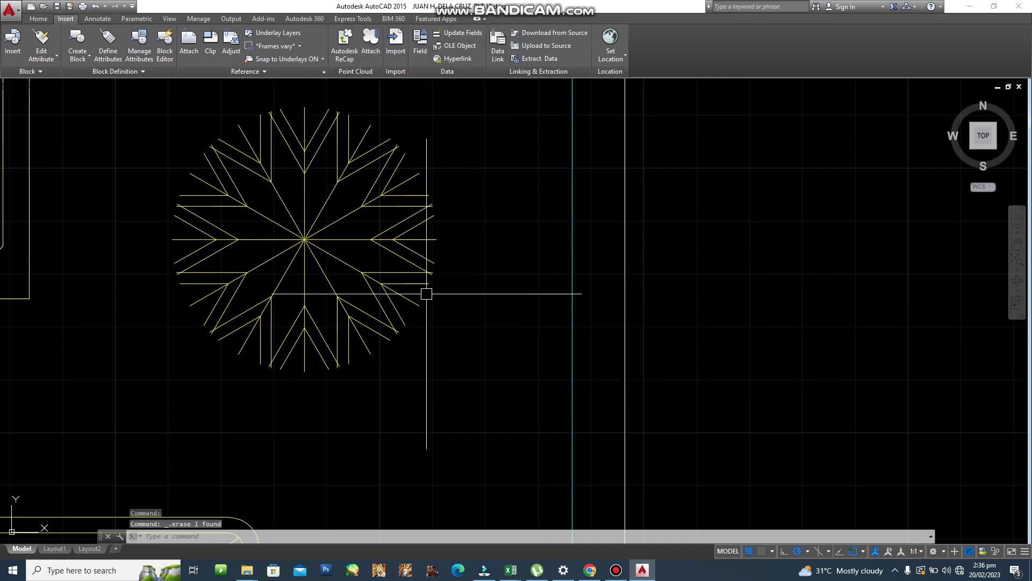
Step: Preview the plot of the whole plate, inspect the radial symbol up close, and leave the plot without printing
scroll(426, 295, down, 5)
scroll(447, 265, down, 2)
middle_drag(448, 265, 584, 324)
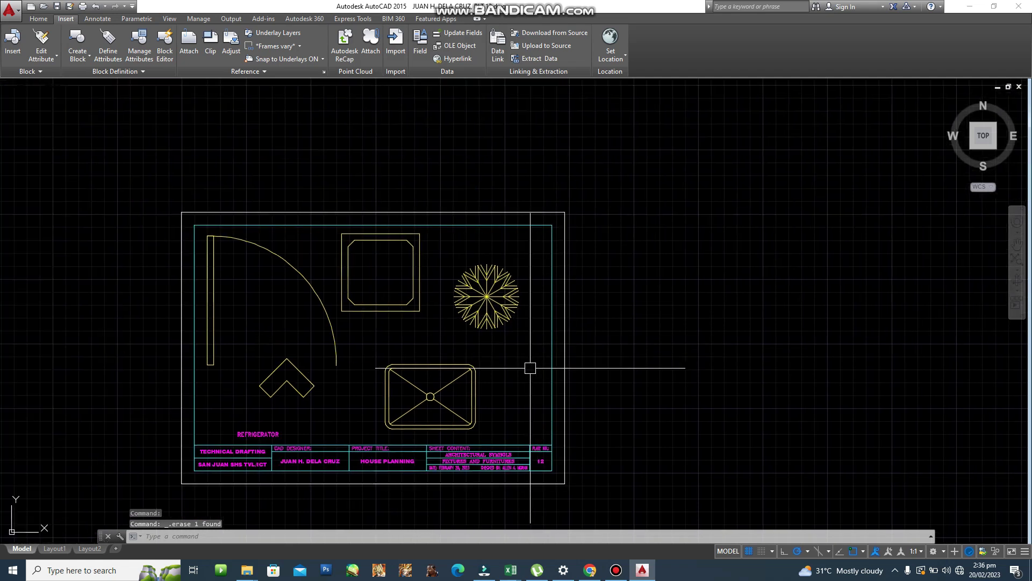
scroll(512, 368, up, 3)
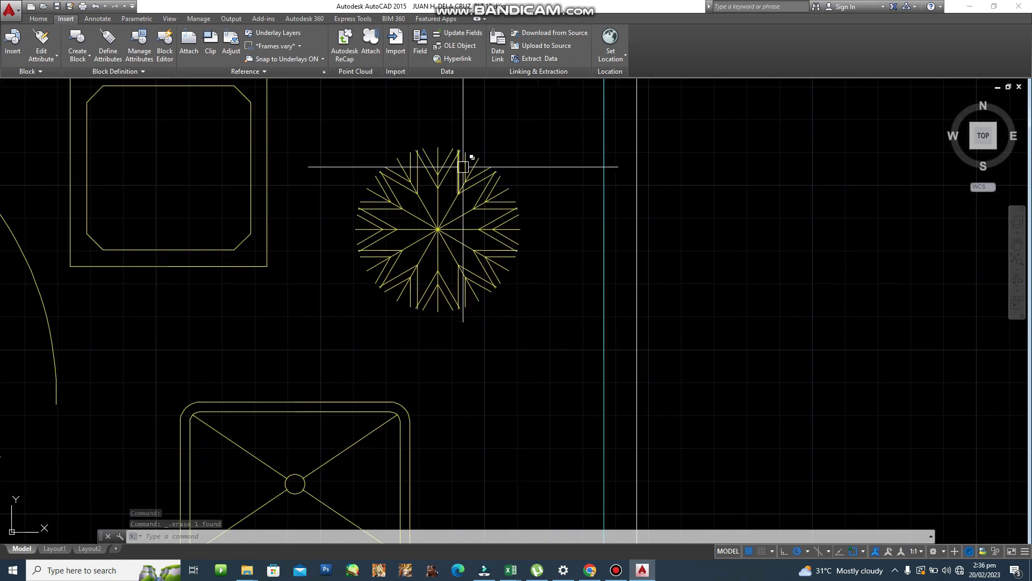
scroll(471, 169, up, 3)
scroll(474, 173, down, 4)
scroll(679, 227, down, 2)
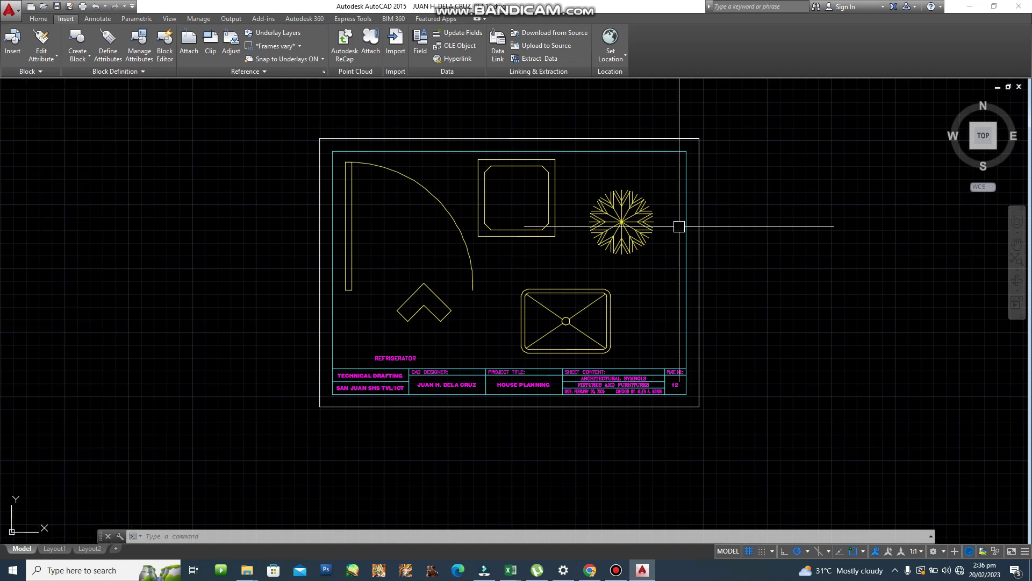
key(ctrl+p)
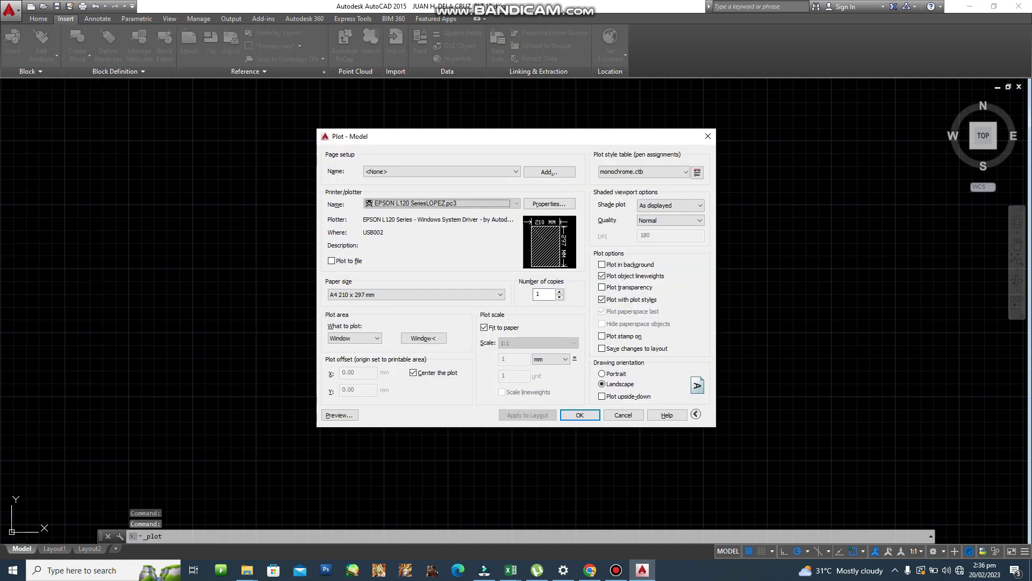
click(339, 414)
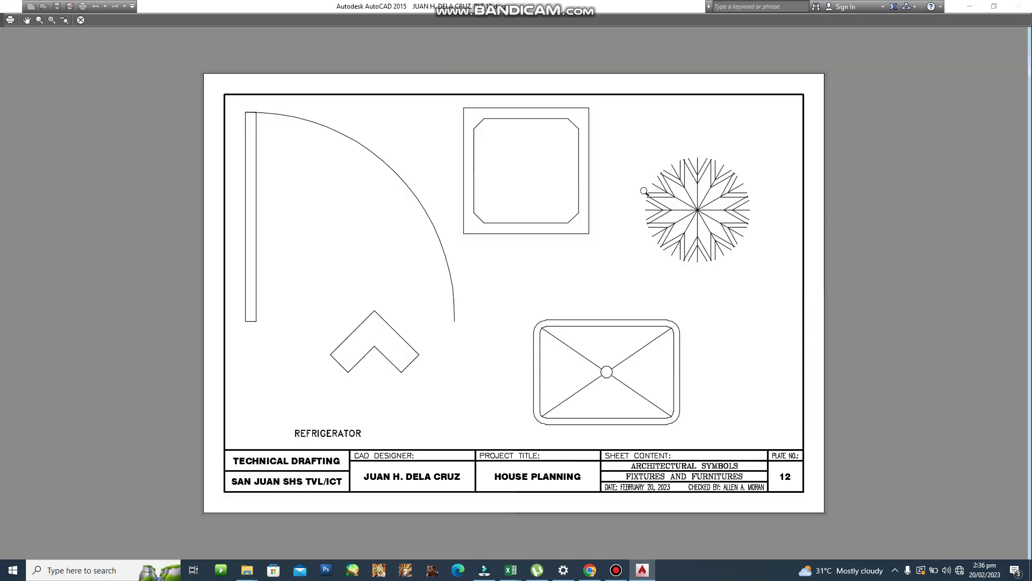
scroll(676, 180, up, 3)
middle_drag(675, 180, 651, 229)
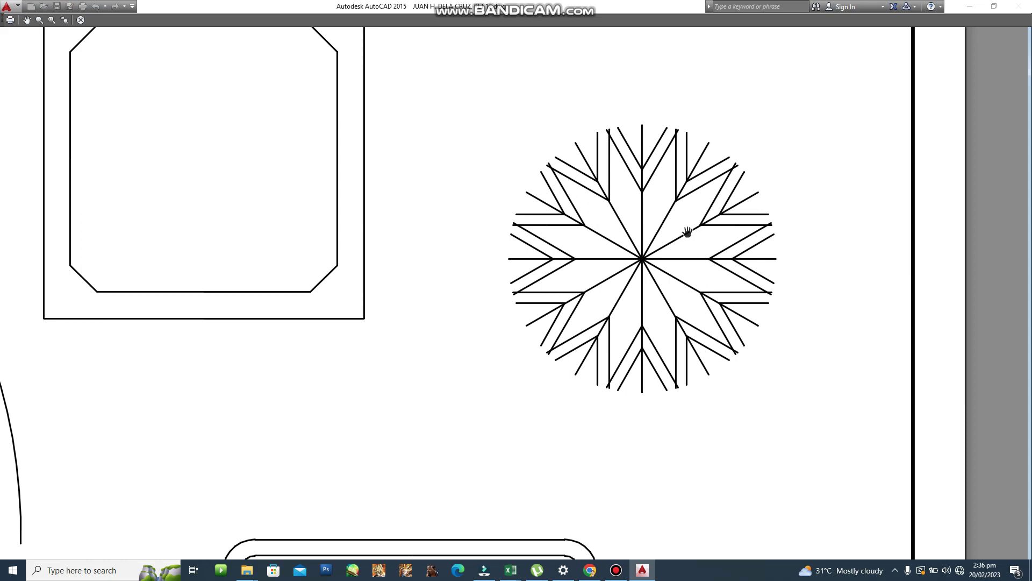
scroll(688, 232, down, 3)
key(Escape)
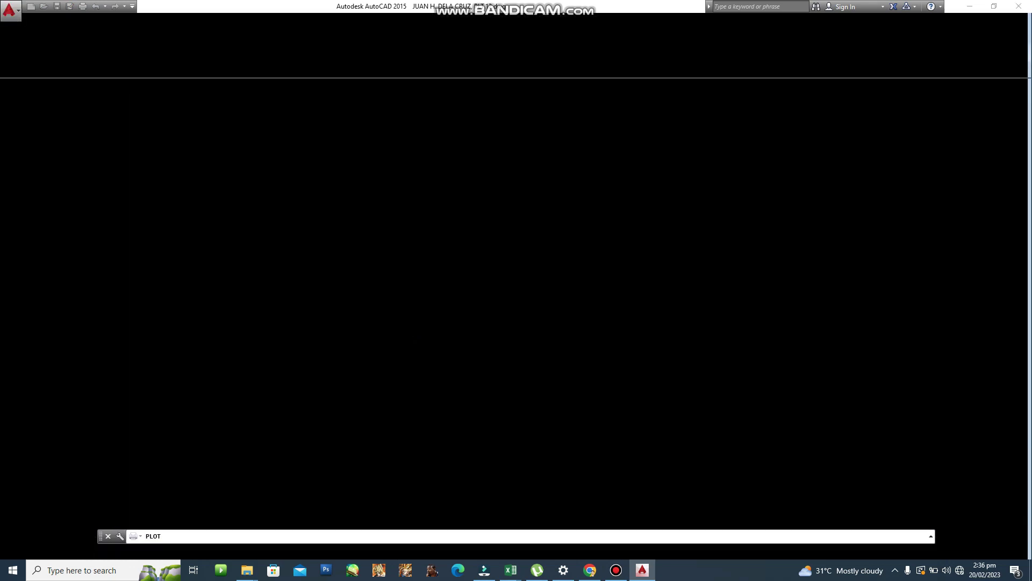
key(Escape)
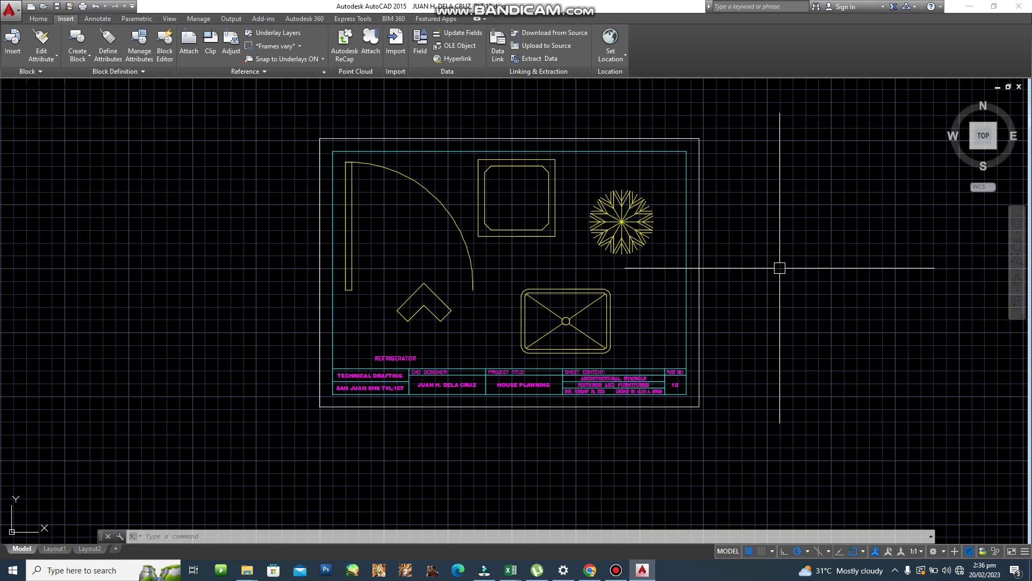
Step: Move the entire radial symbol by its center point a short distance up and to the right within the border
scroll(692, 281, up, 3)
scroll(648, 296, down, 3)
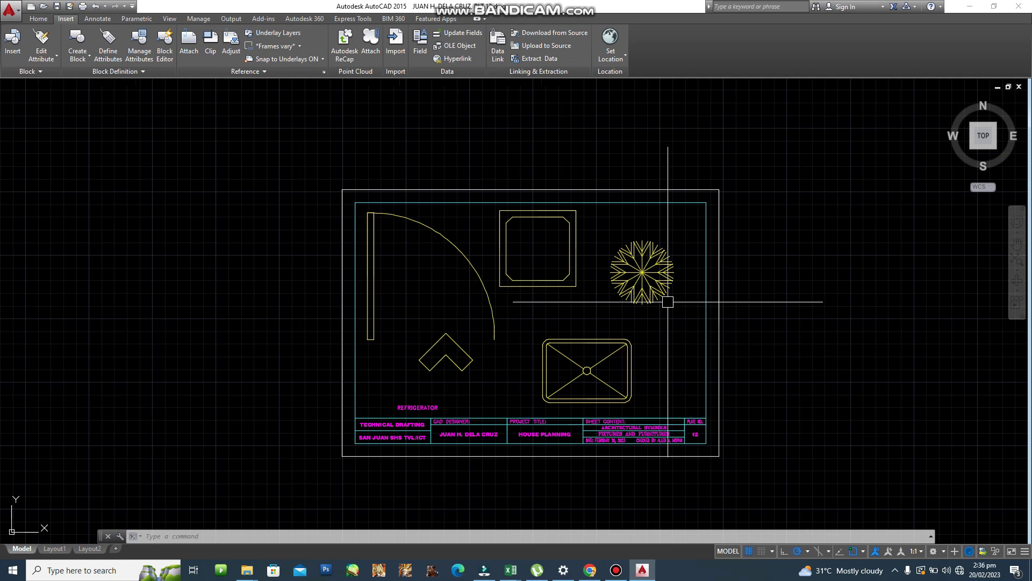
scroll(814, 221, up, 2)
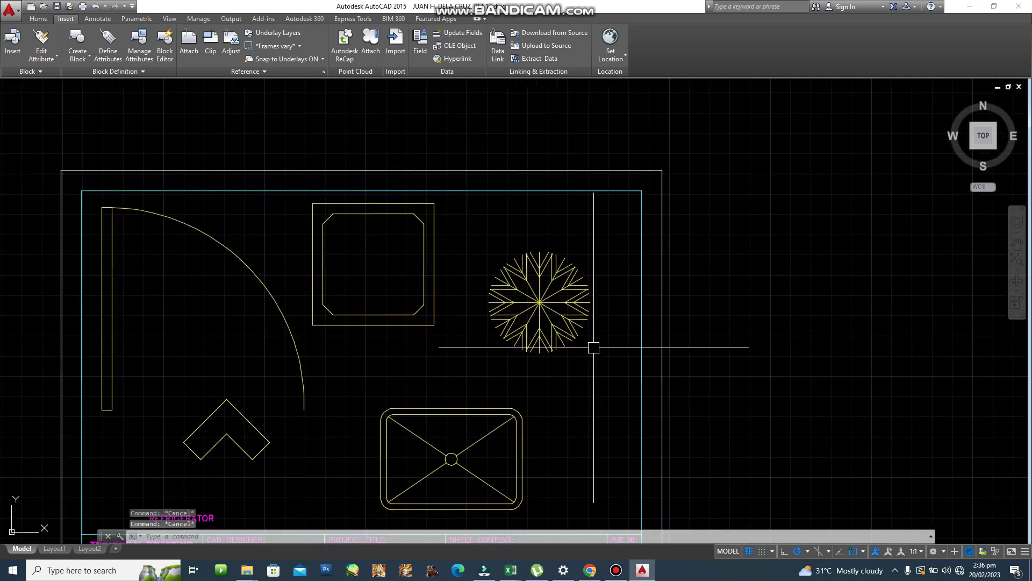
text(m)
key(Escape)
key(Escape)
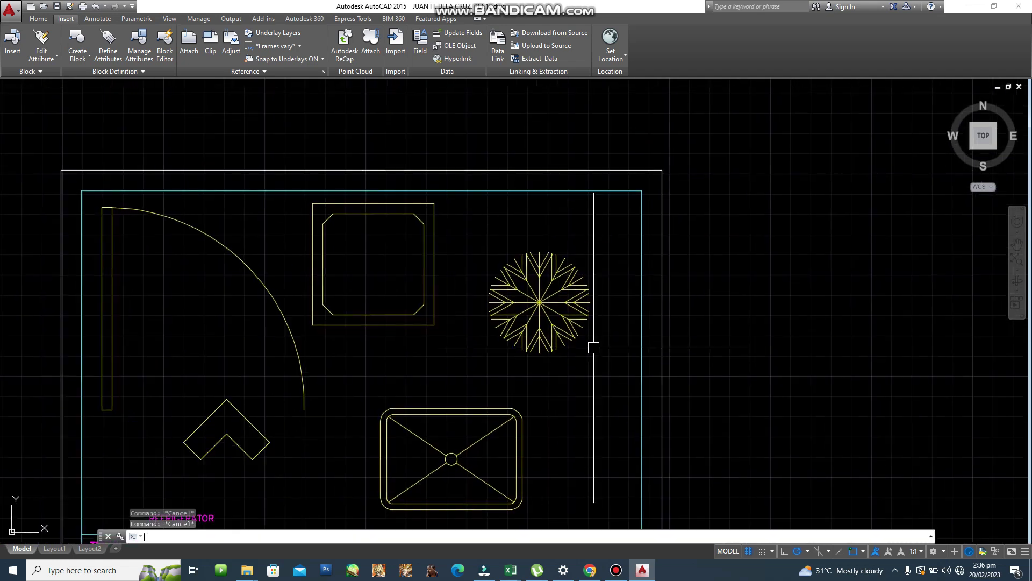
text(m)
key(Return)
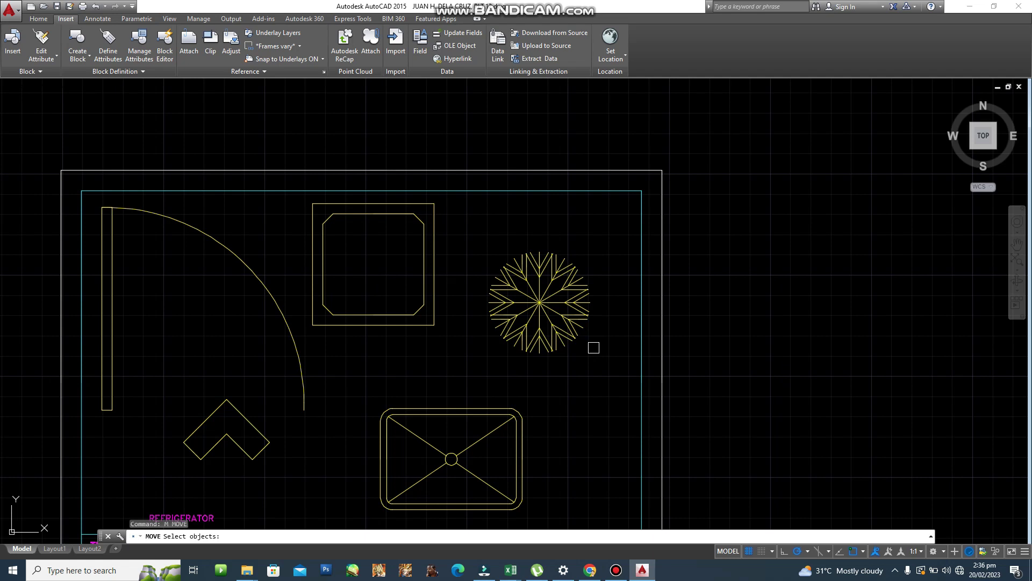
click(598, 362)
click(471, 239)
key(Return)
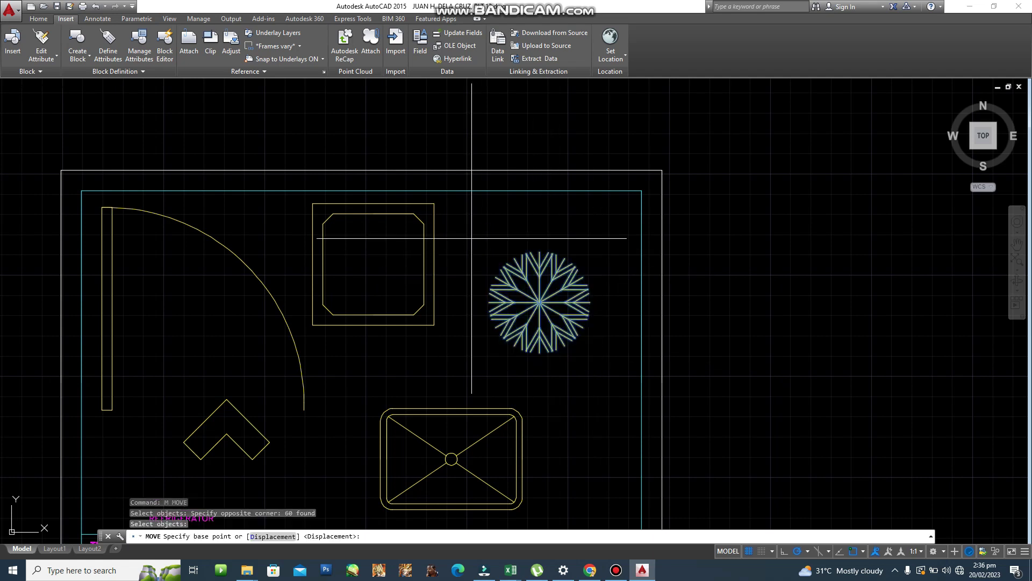
click(540, 303)
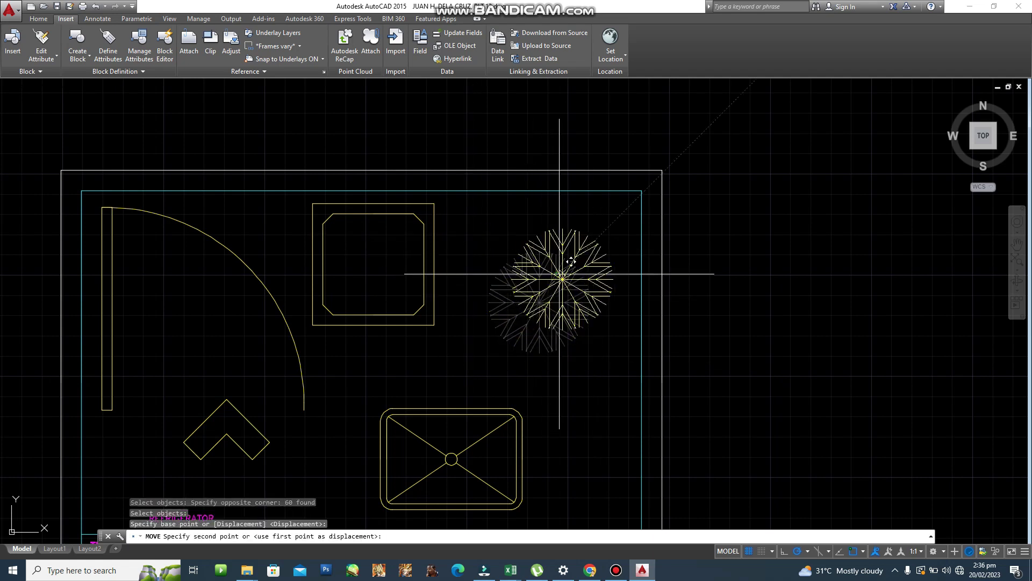
click(557, 279)
Step: Move the square symbol with the chamfered inner outline slightly right and down within the border
text(m)
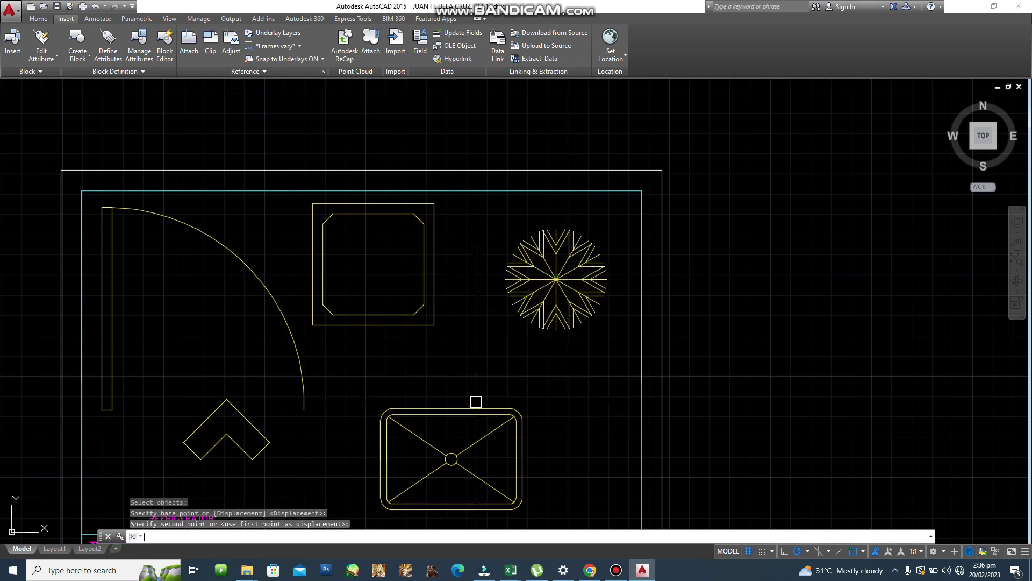
key(Return)
click(489, 357)
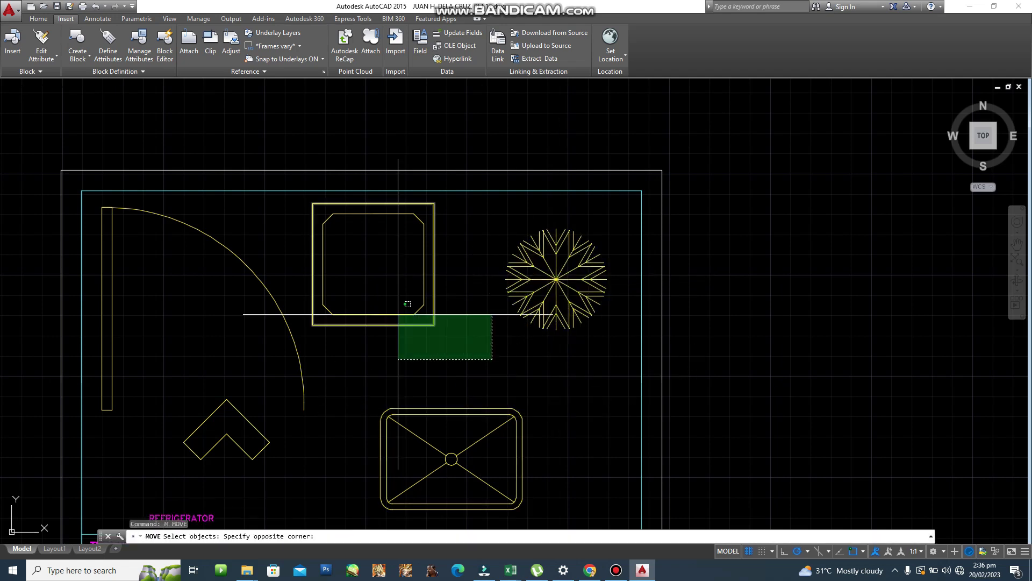
click(376, 301)
key(Return)
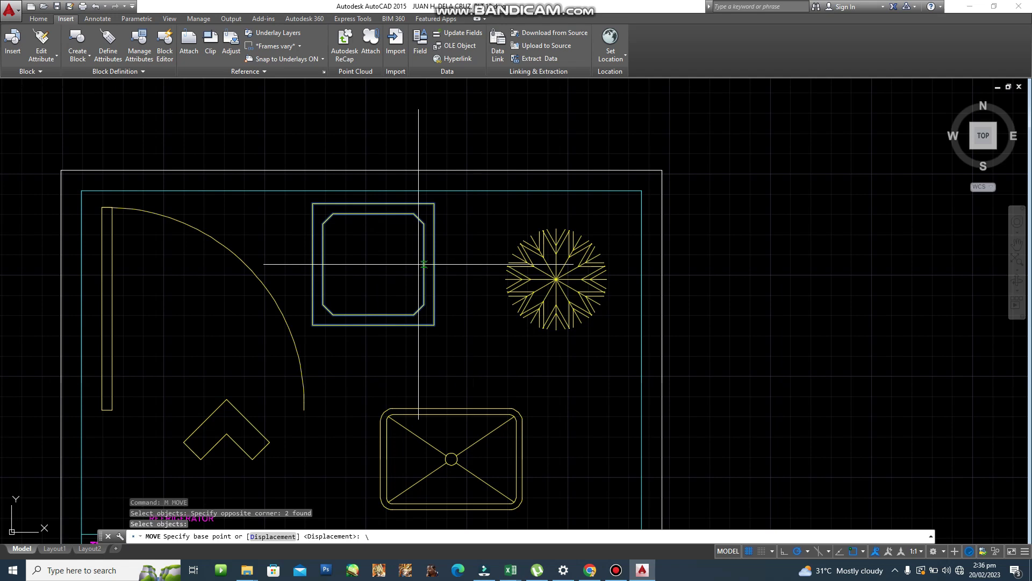
click(385, 274)
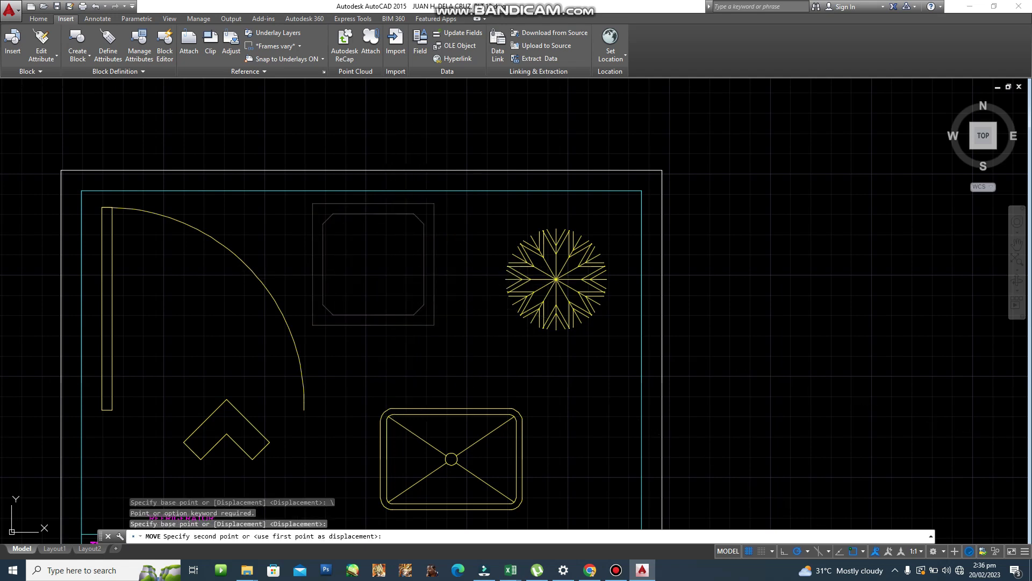
click(411, 281)
Step: Move the door leaf and its swing arc together a short distance to the right
text(m)
key(Return)
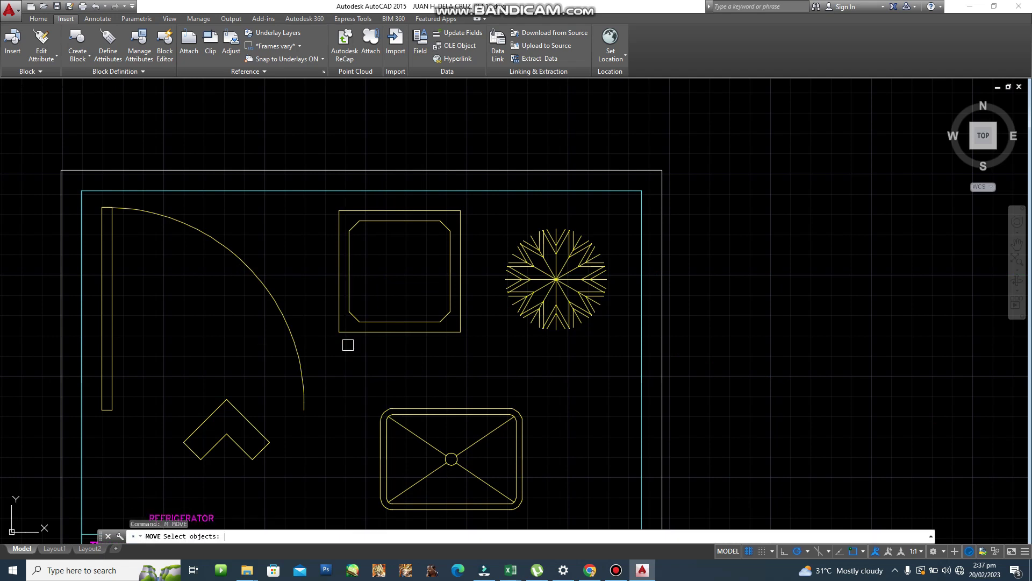
click(230, 225)
click(91, 258)
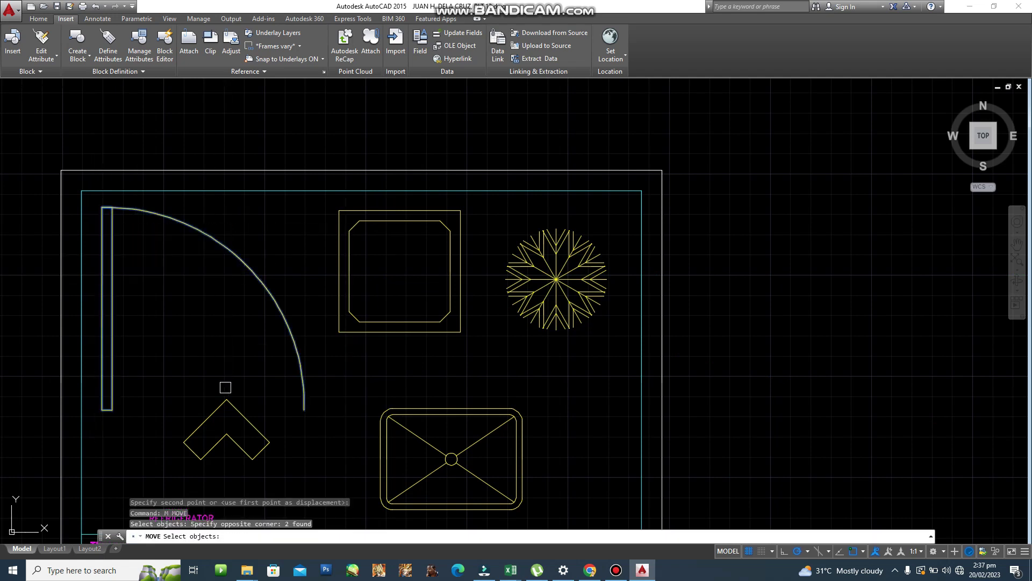
key(Return)
click(206, 370)
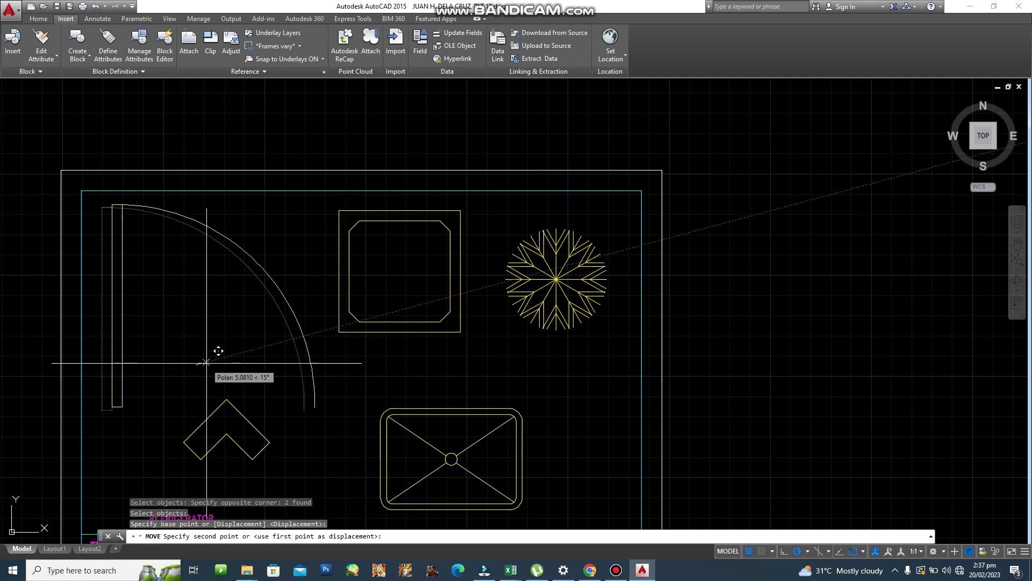
click(218, 378)
Step: Move the chevron-shaped symbol down and slightly left, closer to the title block
scroll(218, 378, down, 1)
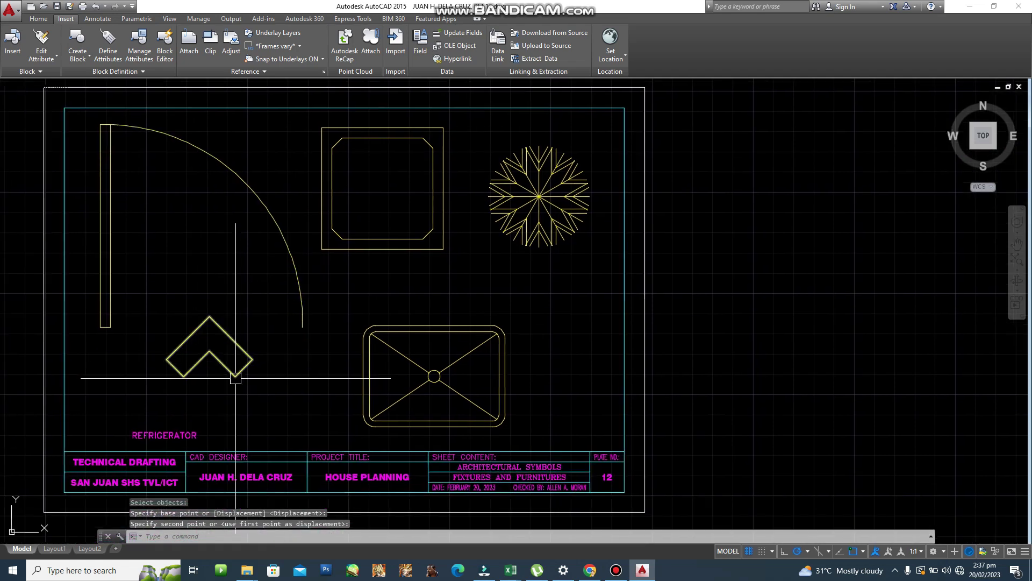
scroll(224, 427, up, 3)
text(m)
key(Return)
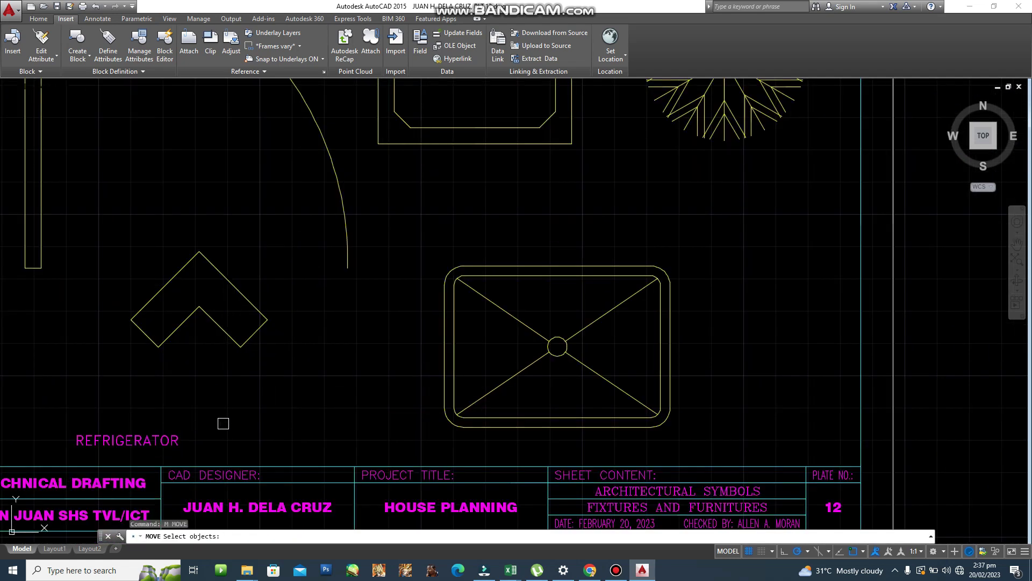
click(301, 377)
click(92, 236)
key(Return)
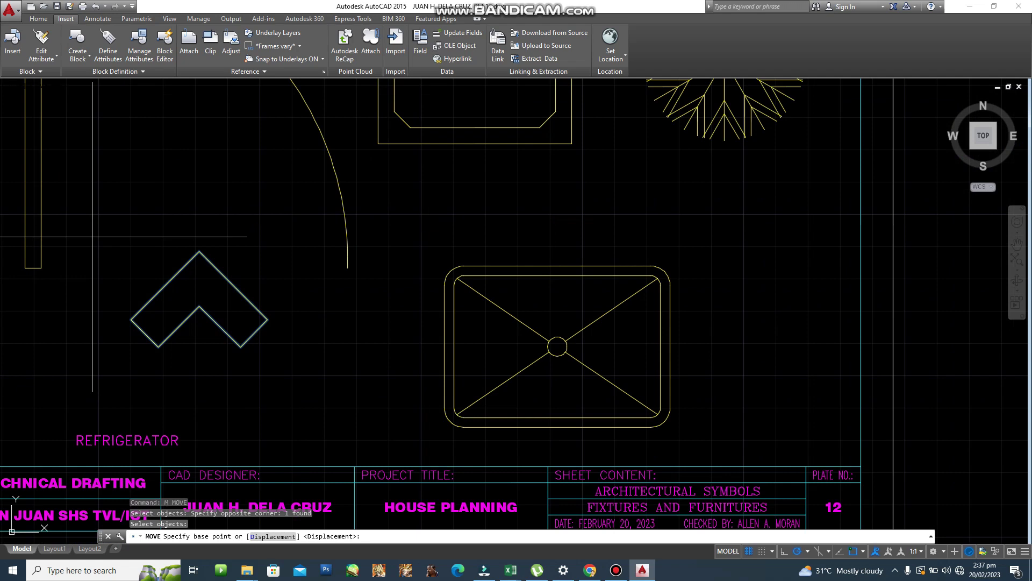
click(202, 296)
click(194, 338)
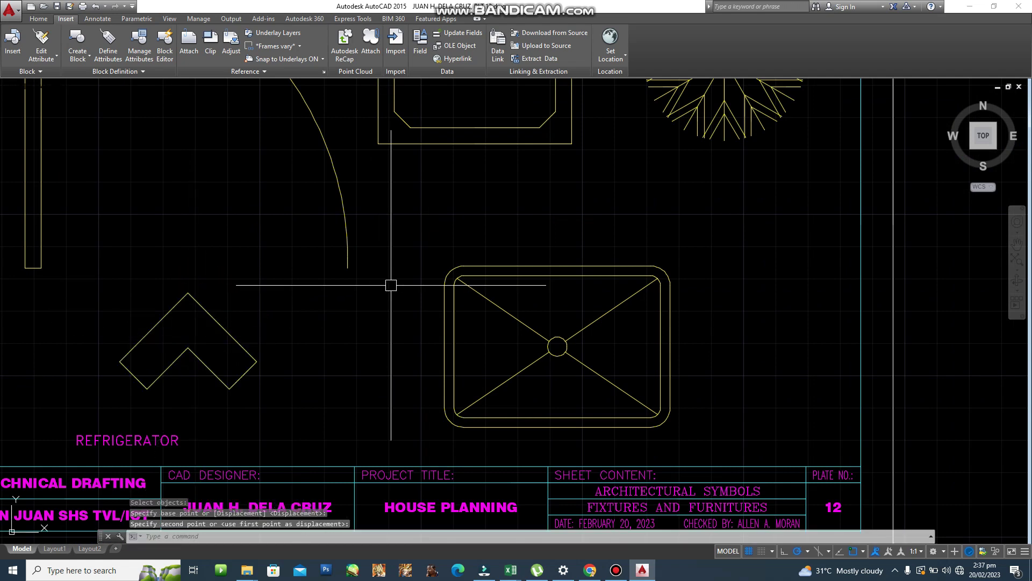
Step: Move the whole rounded rectangular symbol with its diagonals by its center circle, slightly up and to the right
scroll(392, 288, down, 4)
middle_drag(392, 289, 345, 258)
scroll(482, 290, up, 4)
text(m)
key(Return)
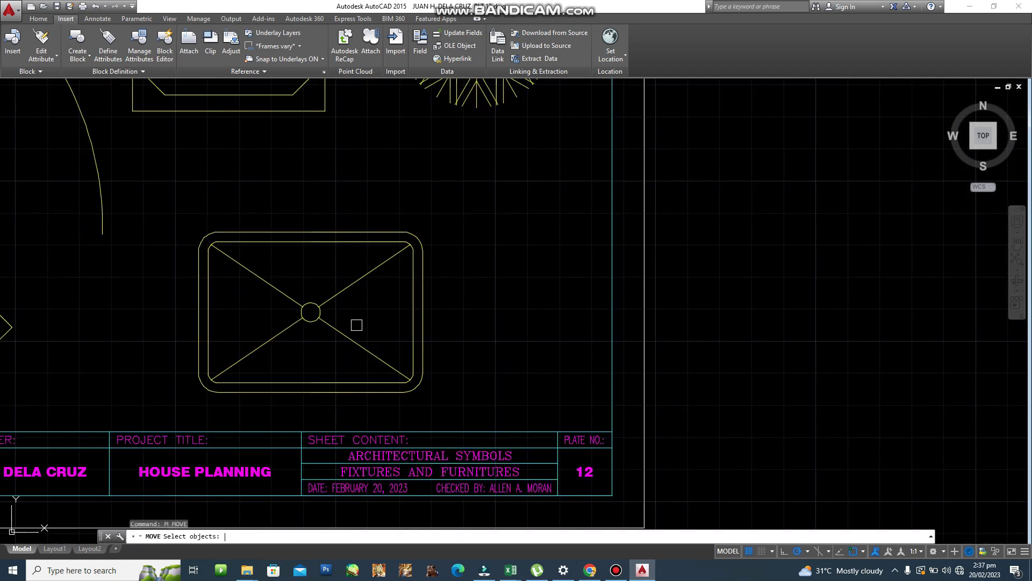
click(193, 202)
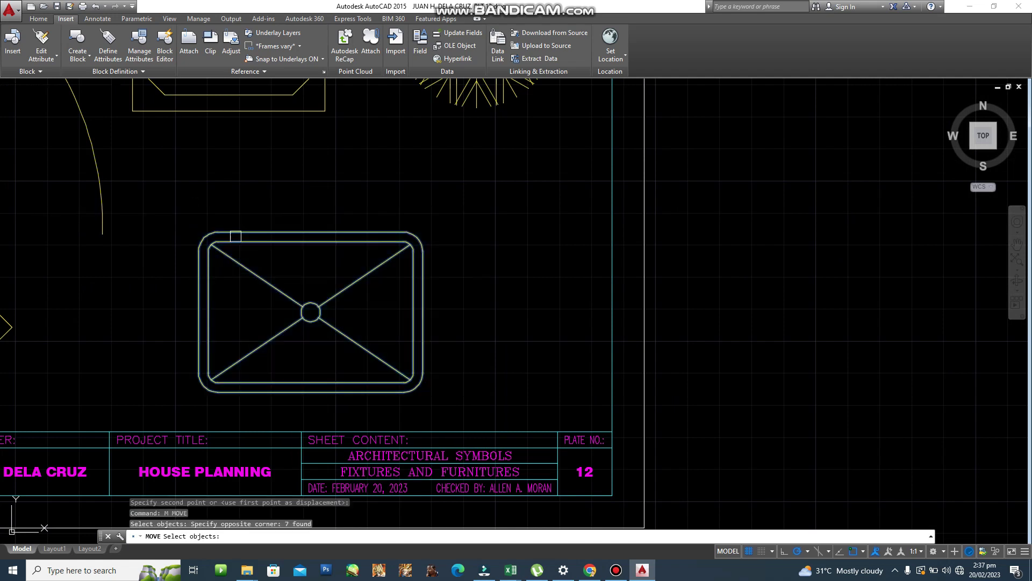
key(Return)
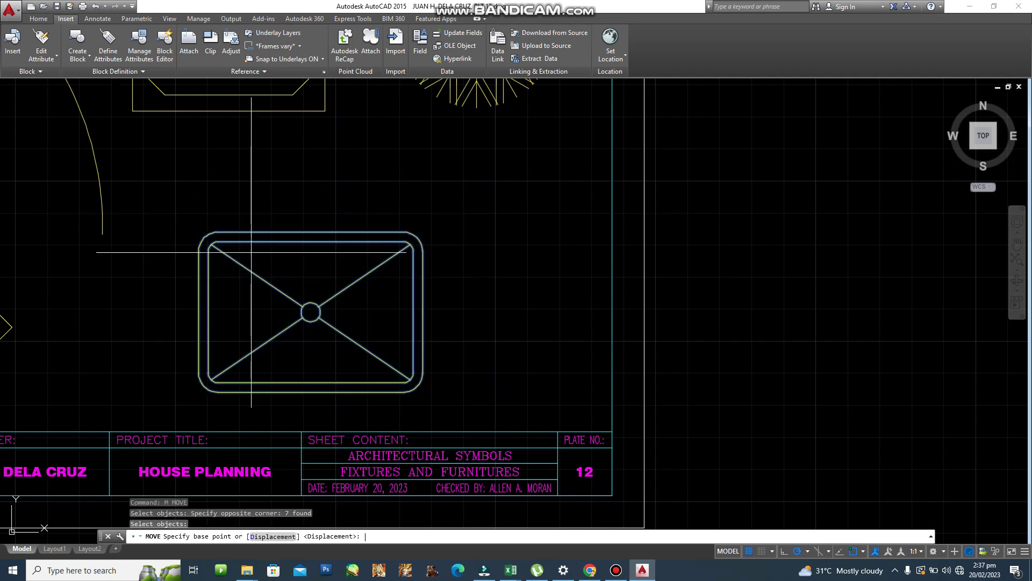
click(310, 312)
click(357, 281)
Step: Copy the REFRIGERATOR label to the space beneath the door swing, just above the chevron symbol
scroll(430, 307, down, 8)
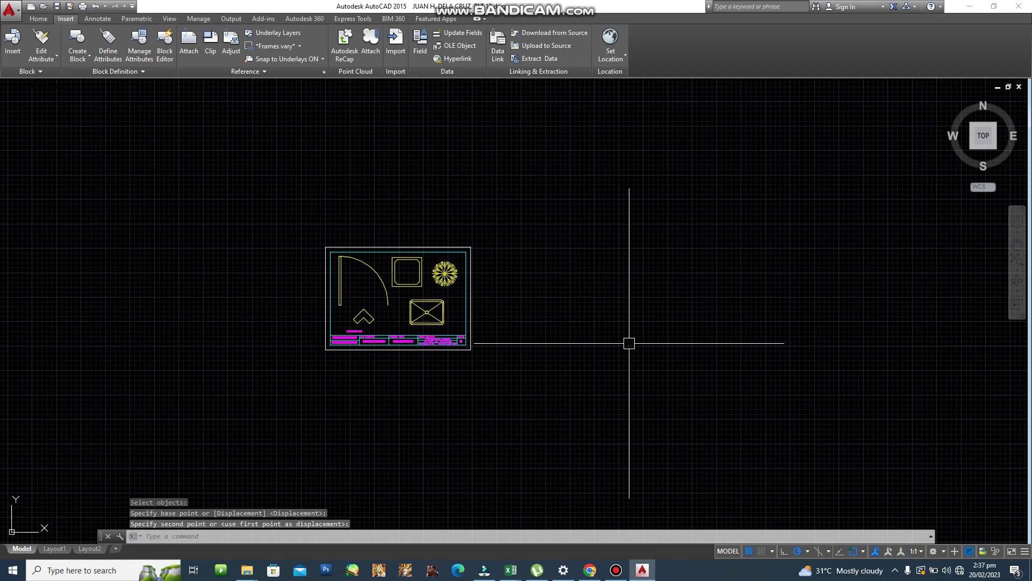
scroll(540, 329, up, 4)
middle_drag(385, 329, 570, 338)
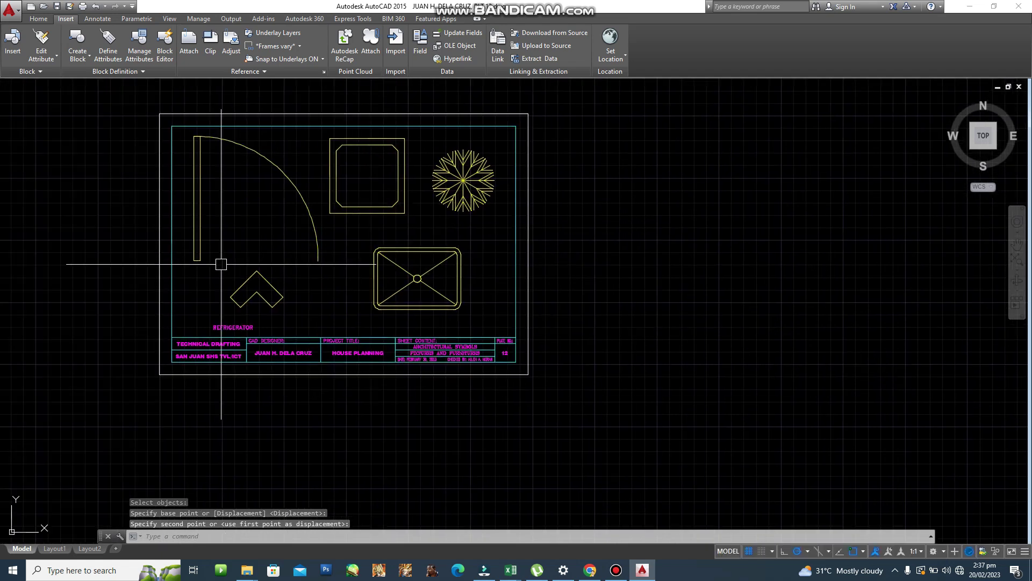
scroll(247, 338, up, 3)
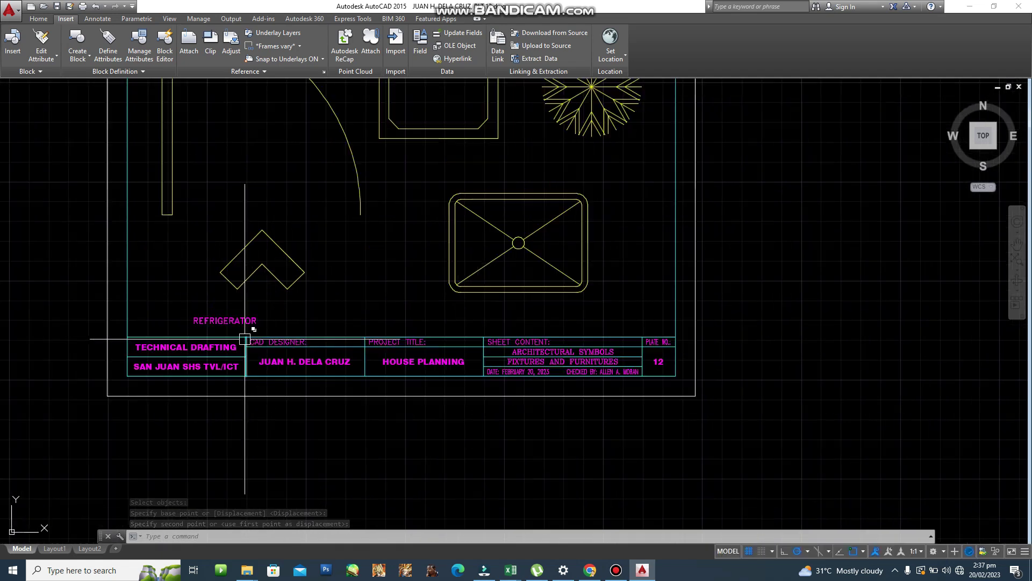
scroll(263, 348, up, 2)
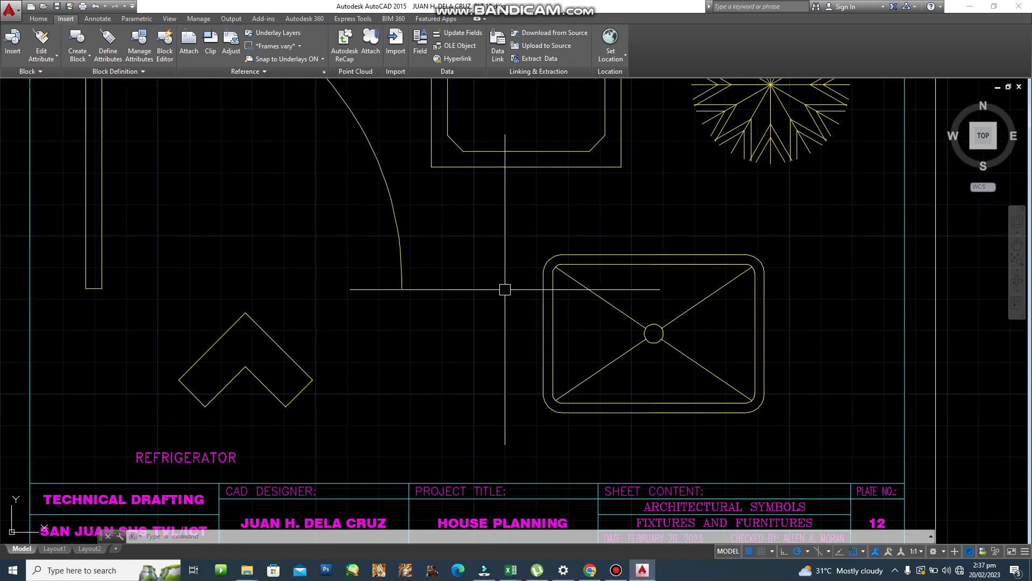
key(Escape)
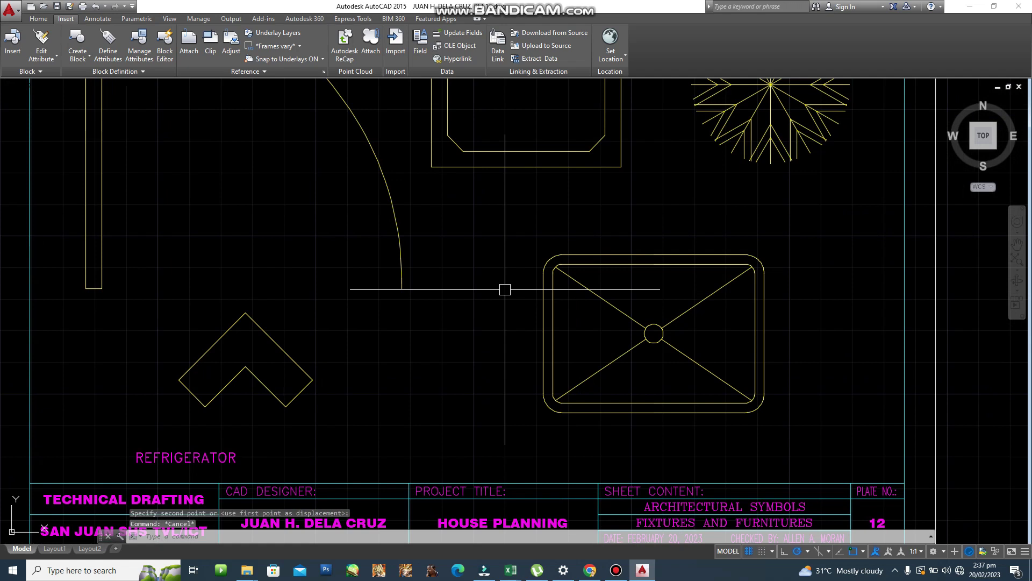
text(co)
key(Return)
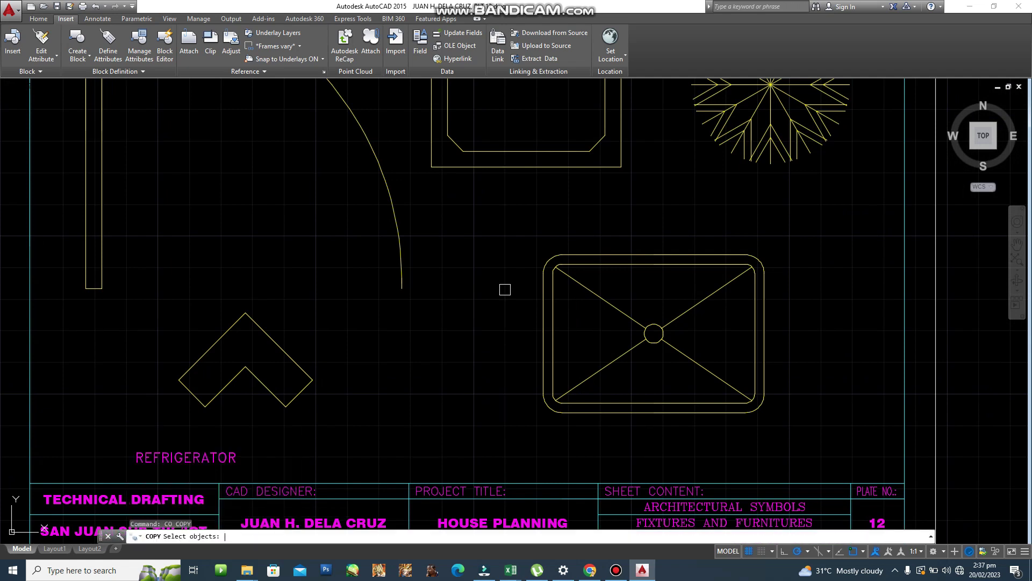
click(198, 462)
key(Return)
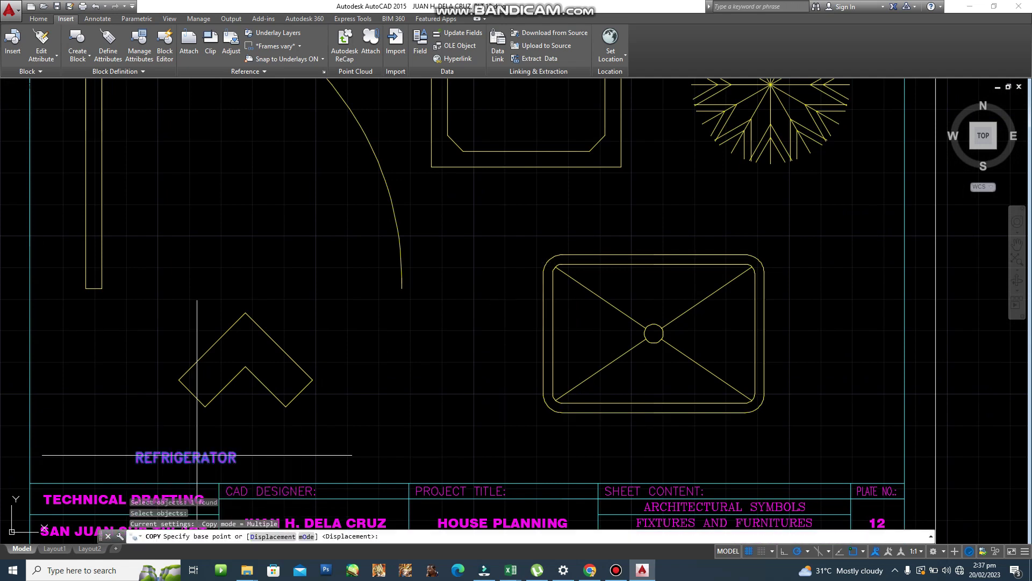
click(172, 460)
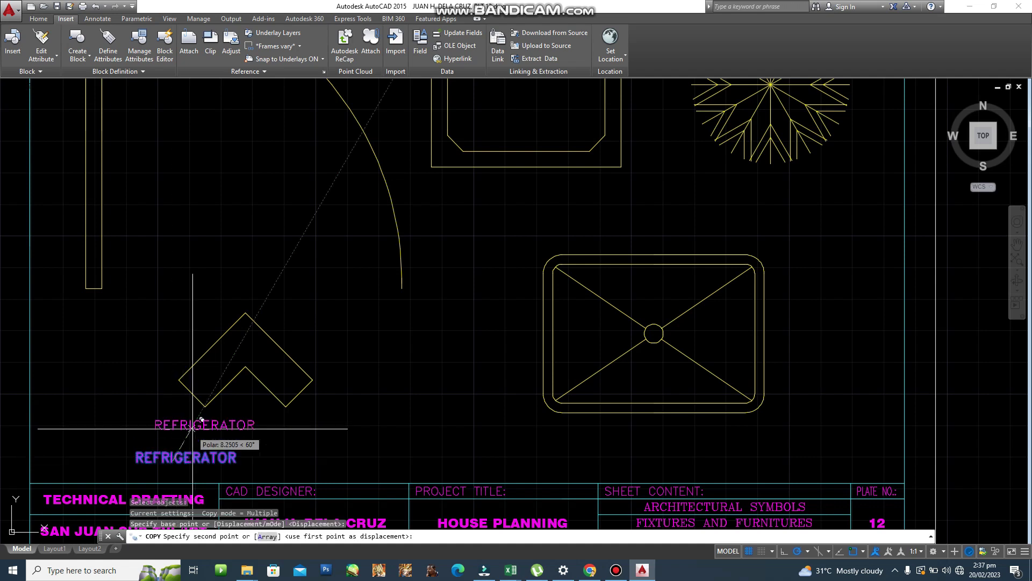
click(228, 288)
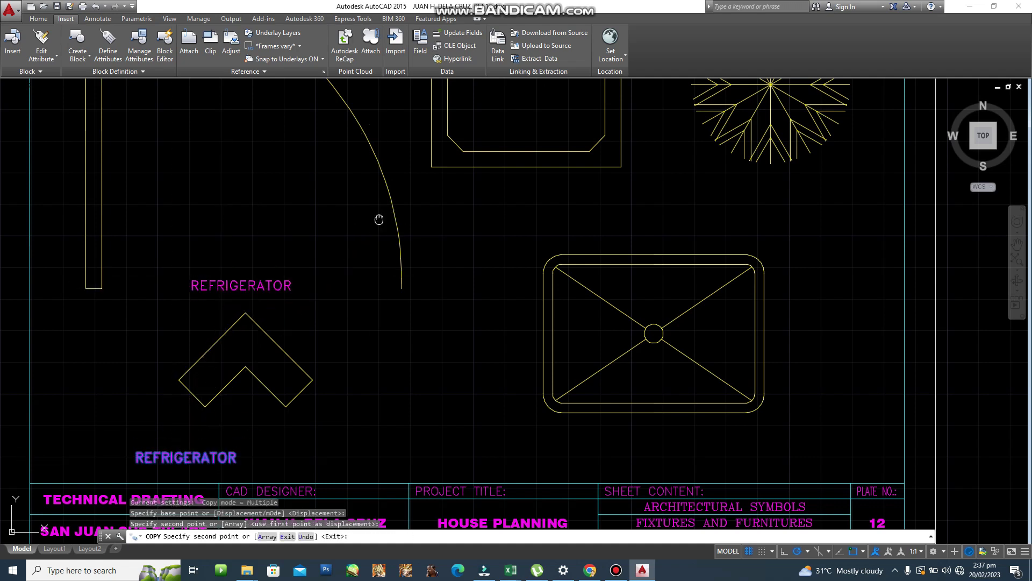
Step: Place further copies of the REFRIGERATOR label beneath the square symbol and beneath the radial symbol
middle_drag(228, 288, 8, 377)
scroll(268, 301, up, 3)
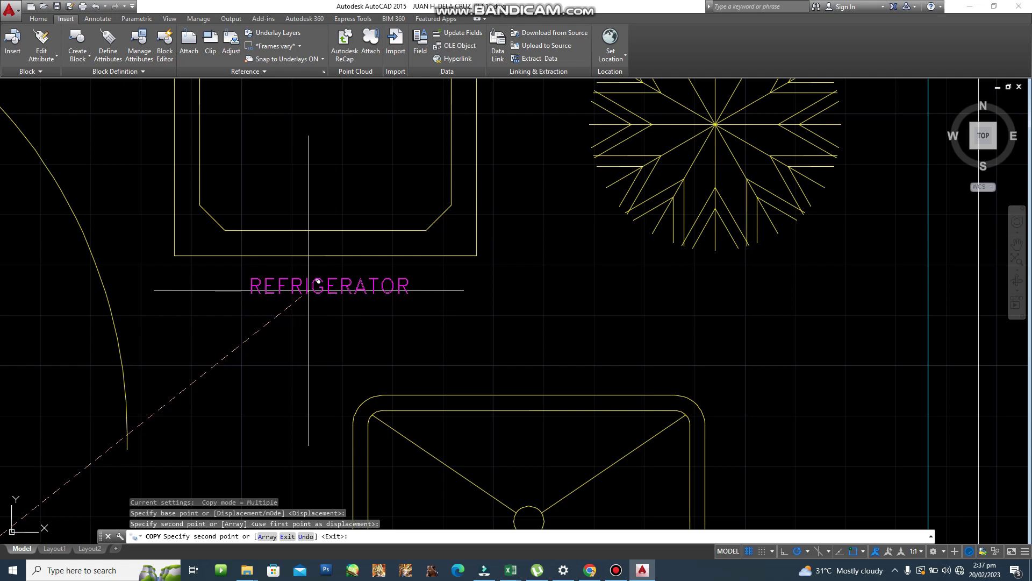
click(307, 291)
scroll(369, 312, up, 2)
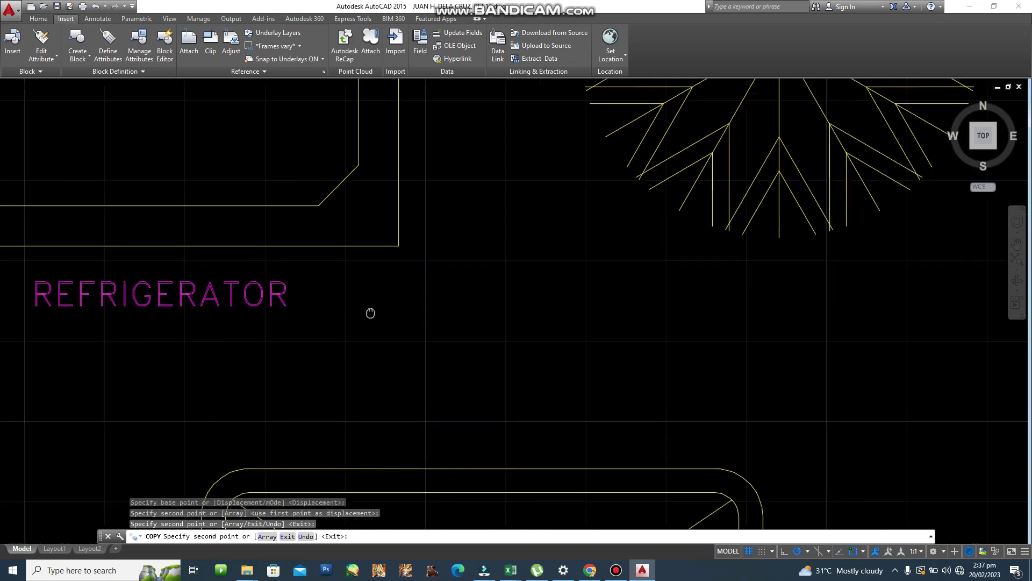
middle_drag(369, 311, 180, 318)
middle_drag(484, 322, 291, 406)
click(369, 361)
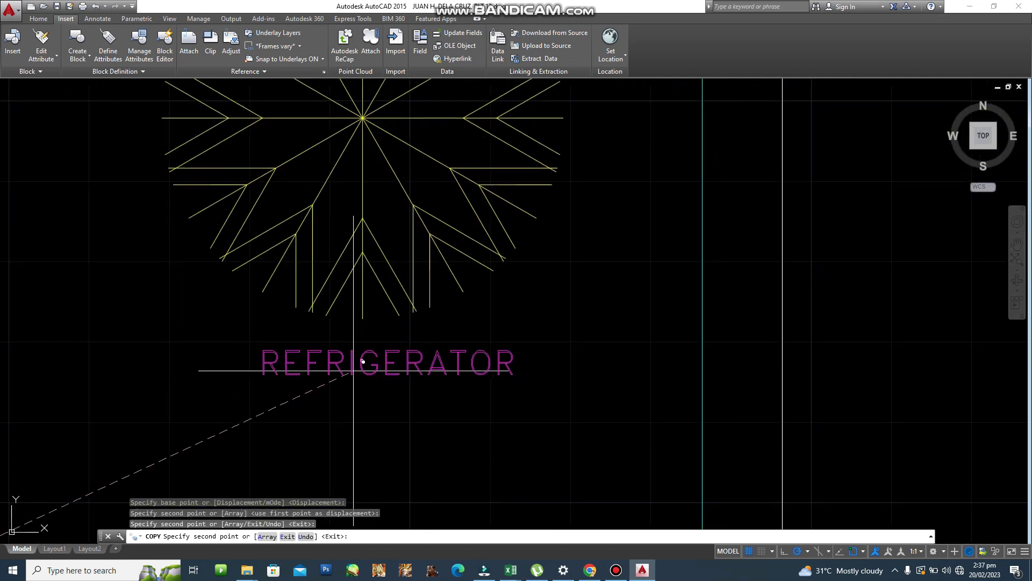
Step: Place copies of the REFRIGERATOR label beneath the rounded rectangular symbol and the chevron symbol, and end the copying
scroll(368, 361, down, 3)
middle_drag(377, 285, 427, 225)
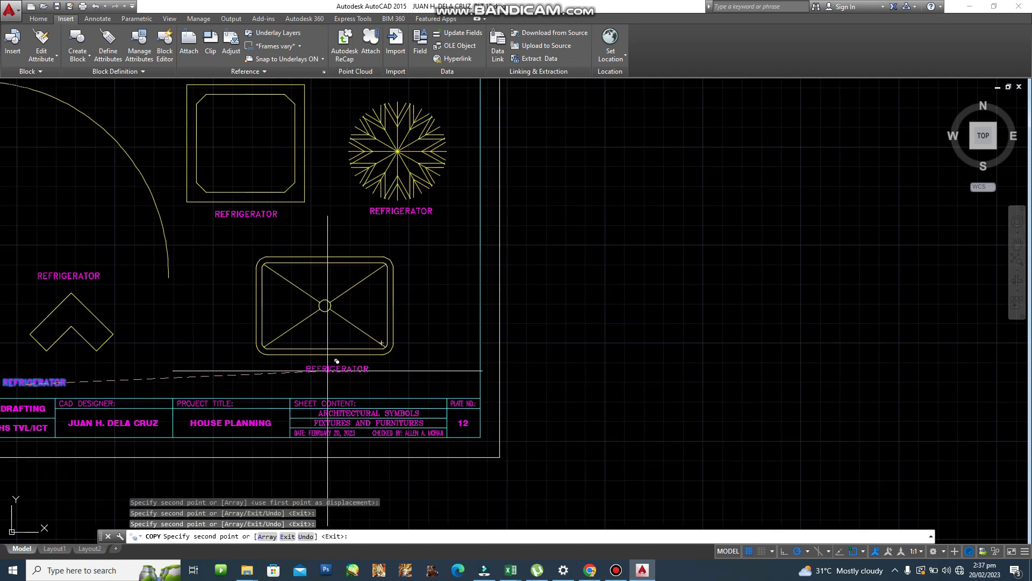
scroll(325, 366, up, 2)
click(305, 371)
middle_drag(135, 390, 382, 304)
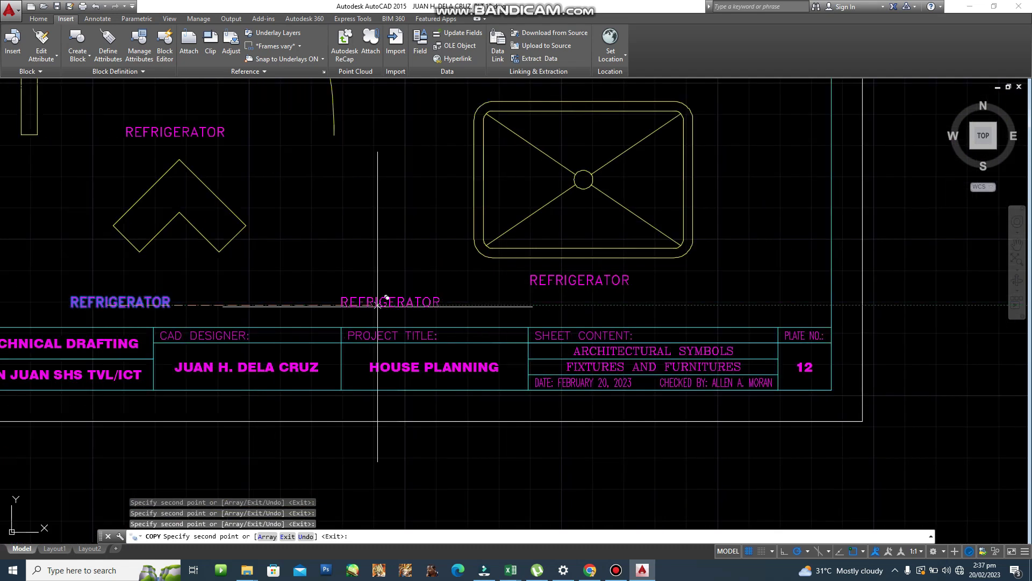
middle_drag(243, 304, 301, 305)
scroll(213, 265, up, 2)
scroll(213, 265, up, 2)
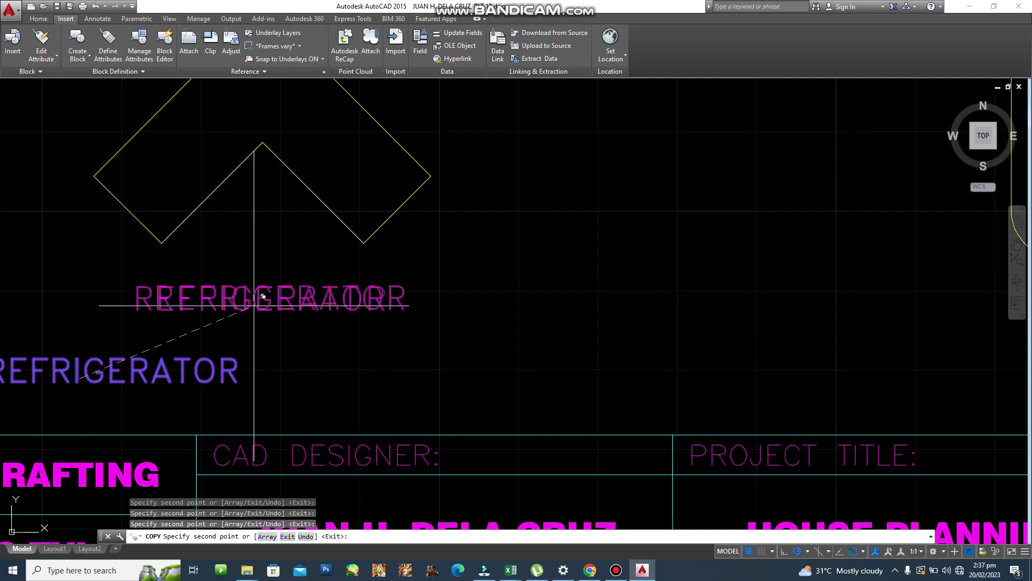
key(Escape)
Step: Delete the original REFRIGERATOR label just above the title block, keeping the copy centered under the chevron
scroll(603, 222, down, 2)
scroll(220, 365, up, 5)
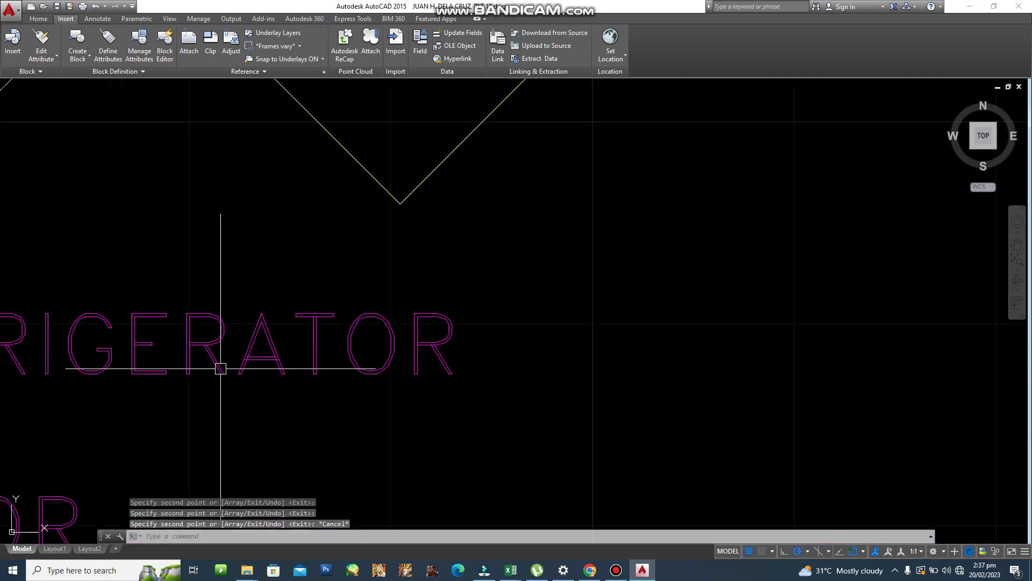
scroll(162, 403, down, 8)
click(163, 402)
click(154, 412)
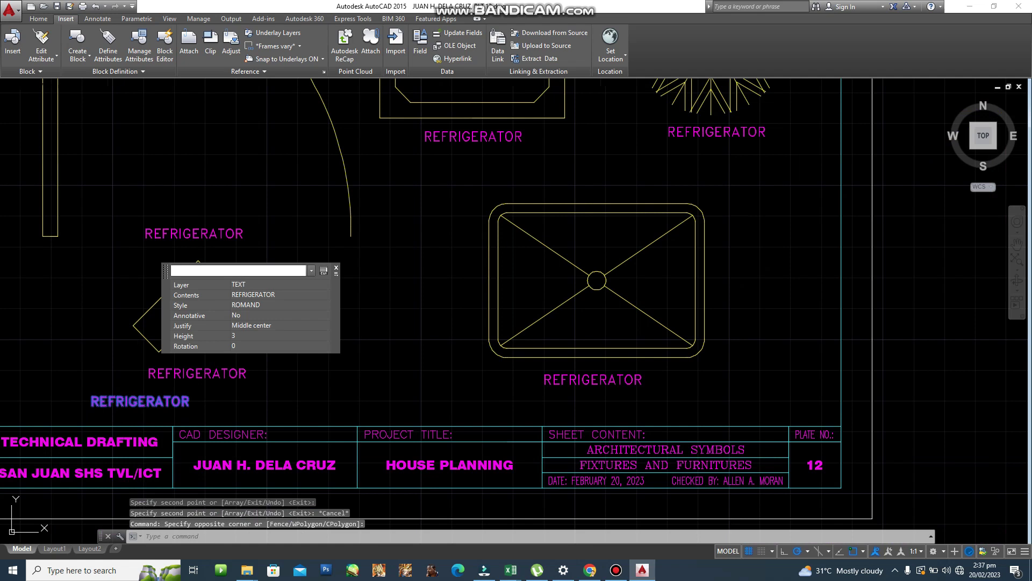
key(Delete)
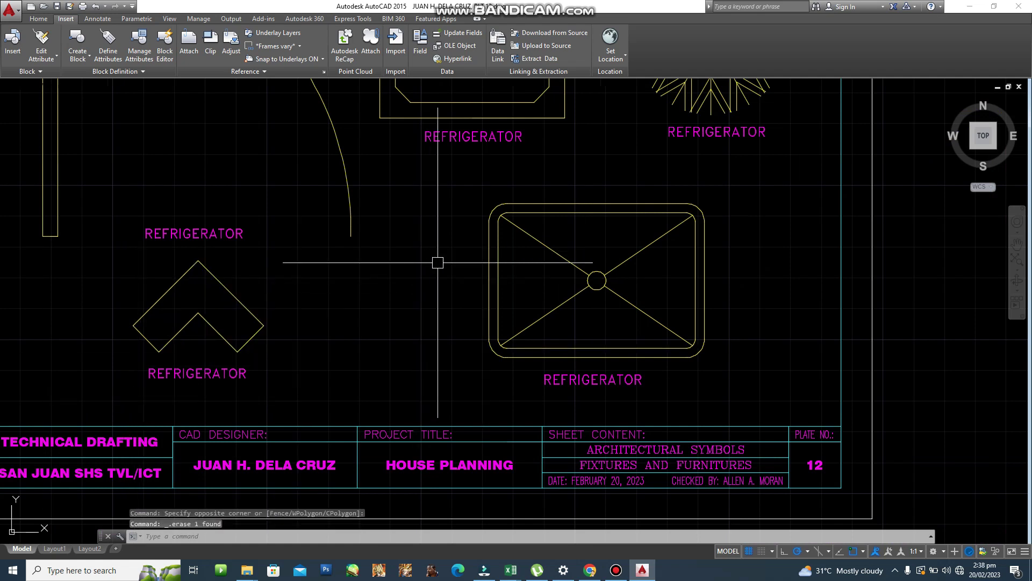
Step: Change the label under the square symbol with chamfered inner corners to WASHING MACHINE
middle_drag(428, 203, 364, 304)
middle_drag(446, 249, 429, 277)
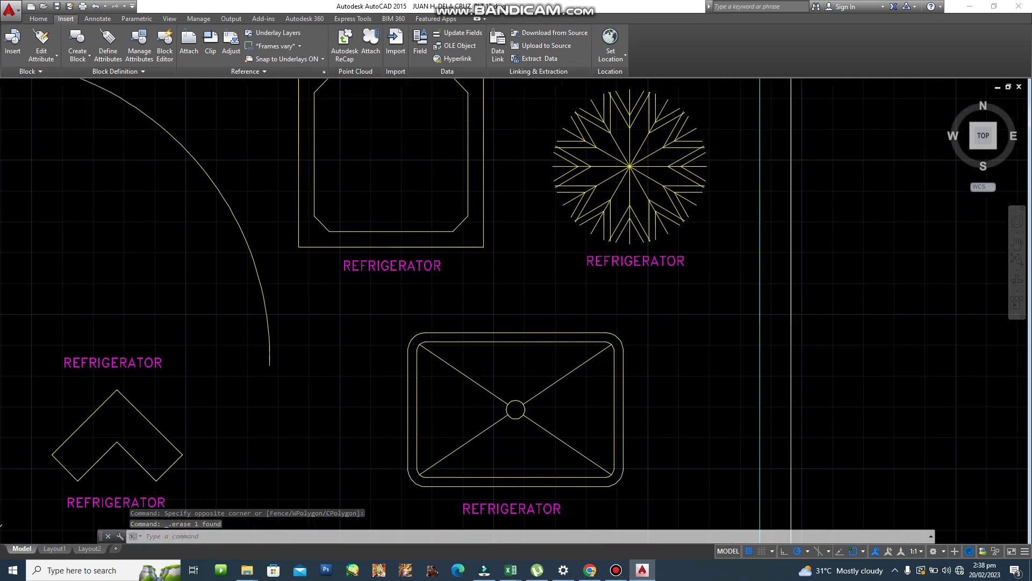
scroll(404, 299, up, 2)
middle_drag(355, 258, 247, 360)
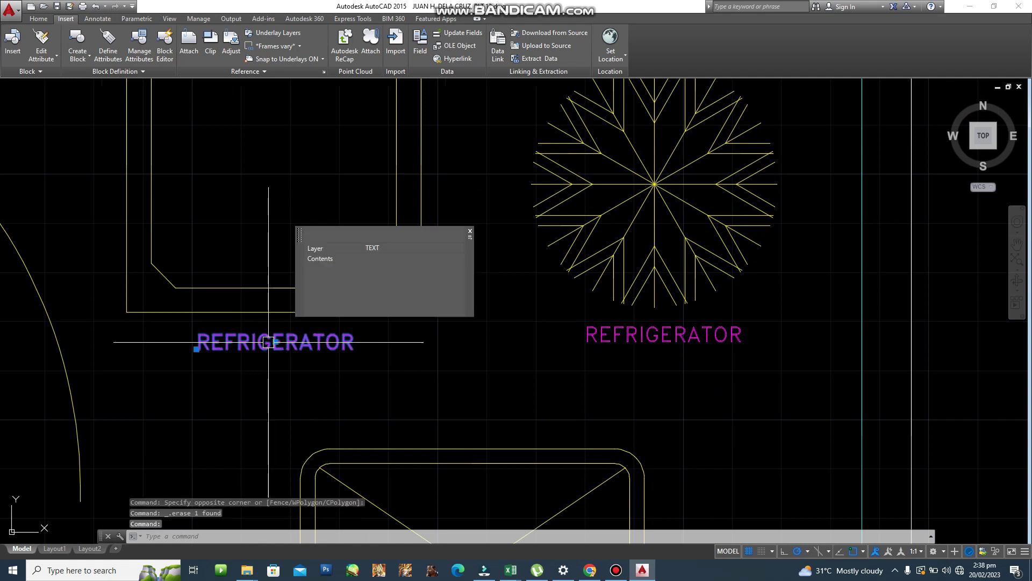
double_click(284, 344)
text(WASHING MACHI)
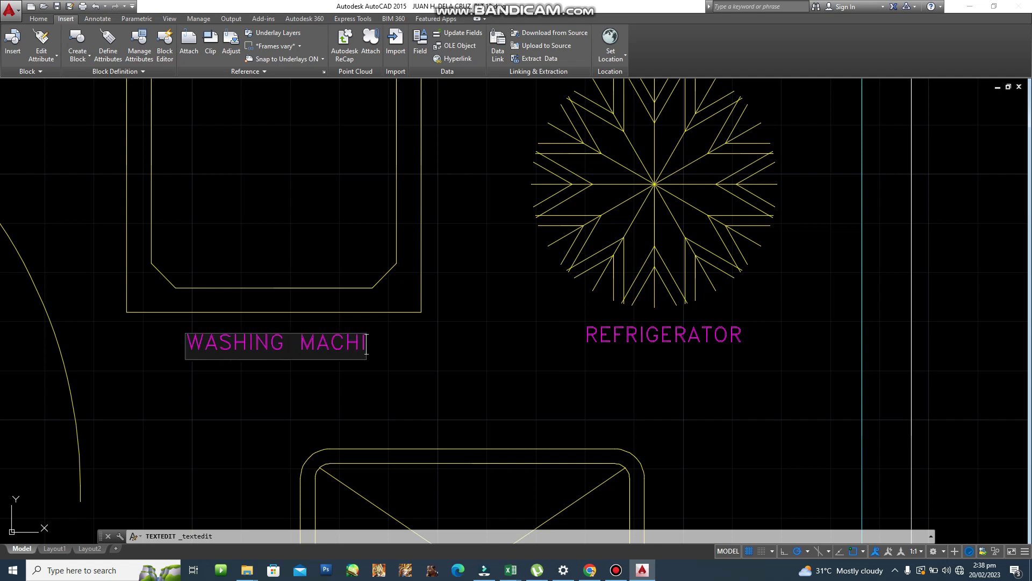
text(JJ)
key(BackSpace)
key(BackSpace)
text(NE)
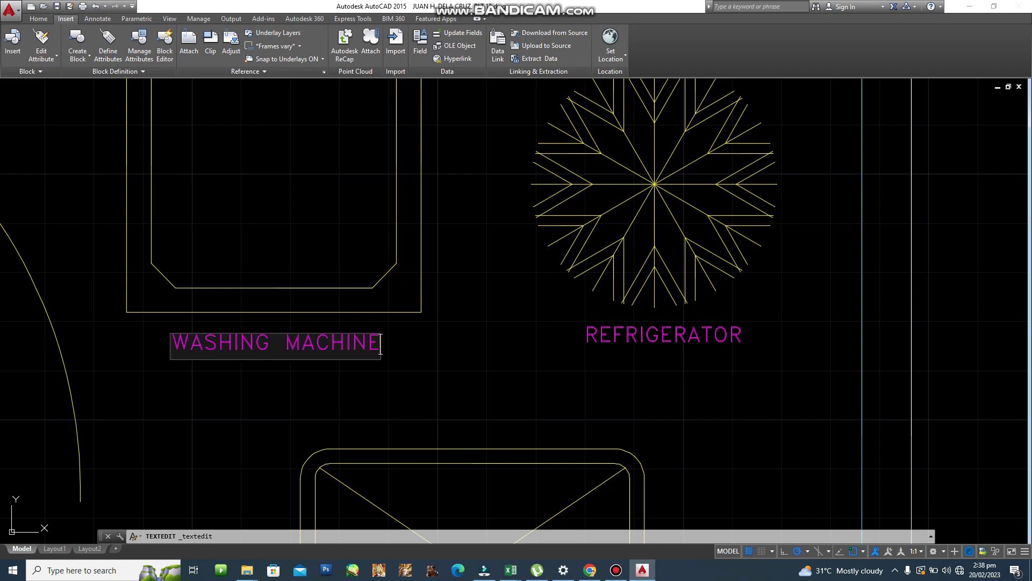
click(646, 449)
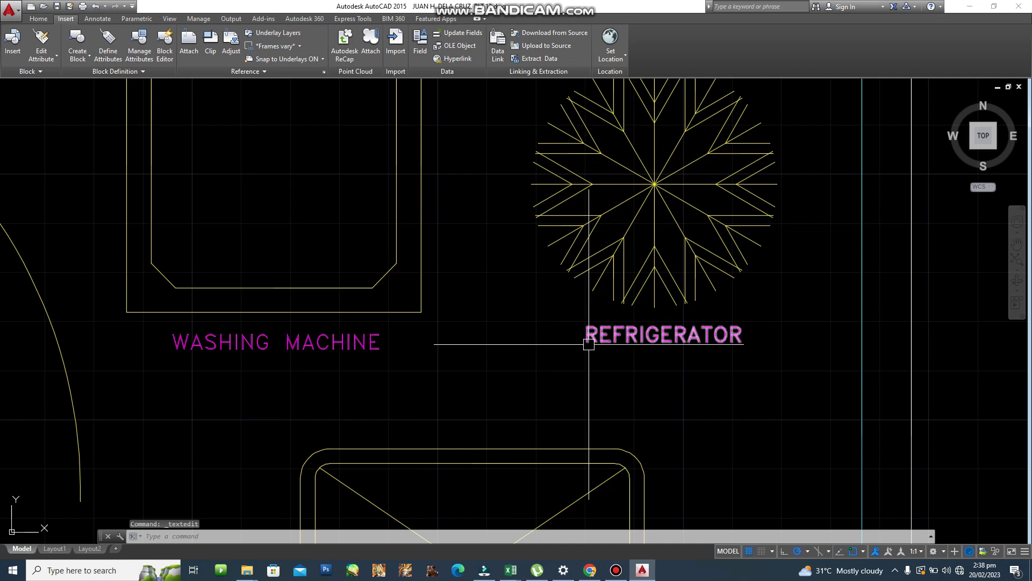
Step: Change the label under the radial plant symbol to TREE
click(645, 337)
text(TR)
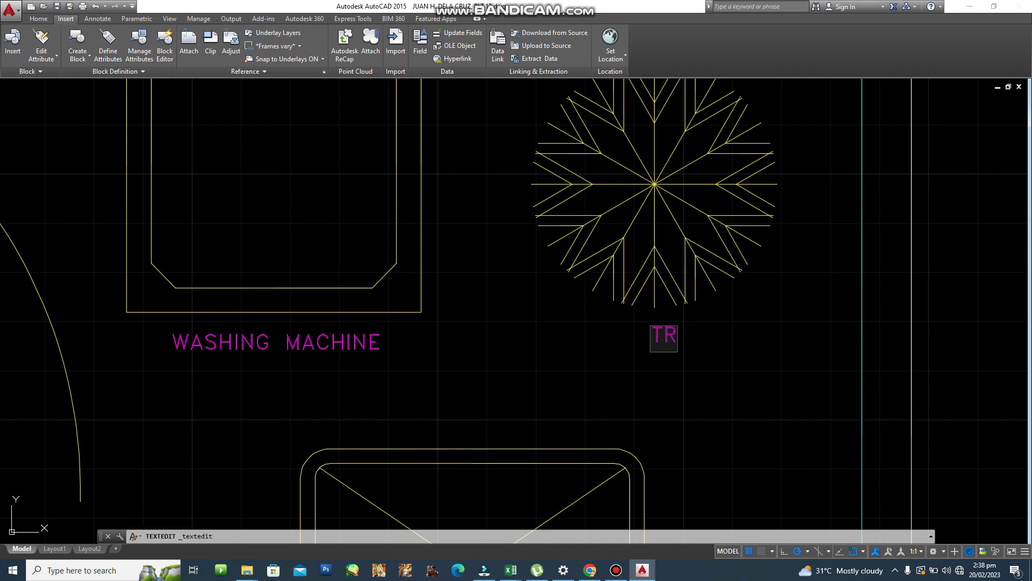
key(Return)
key(Return)
Step: Move the TREE label about 3.16 units horizontally to the left so it sits centered beneath the radial symbol
scroll(684, 369, down, 5)
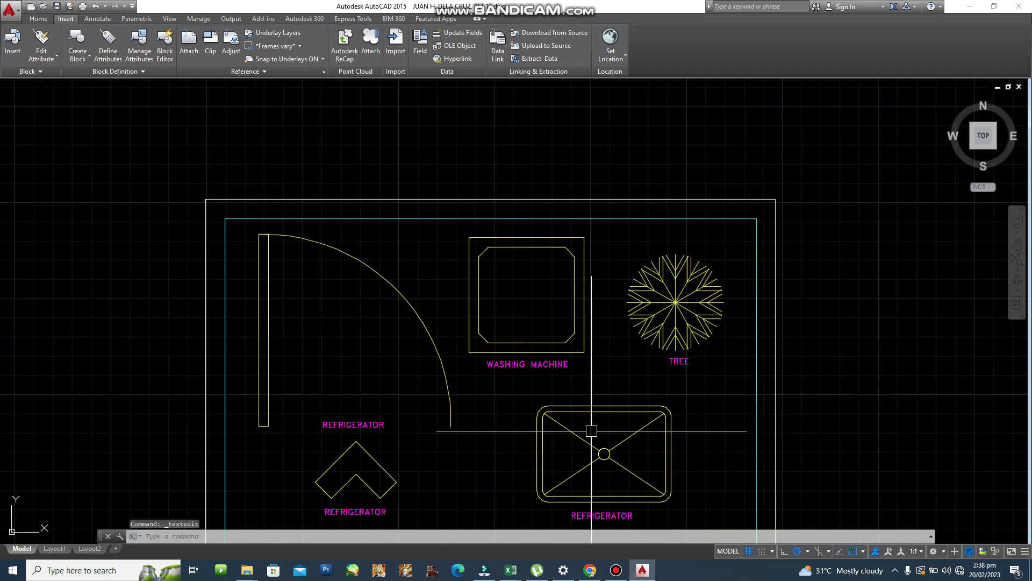
scroll(691, 300, up, 2)
scroll(750, 236, up, 2)
text(M)
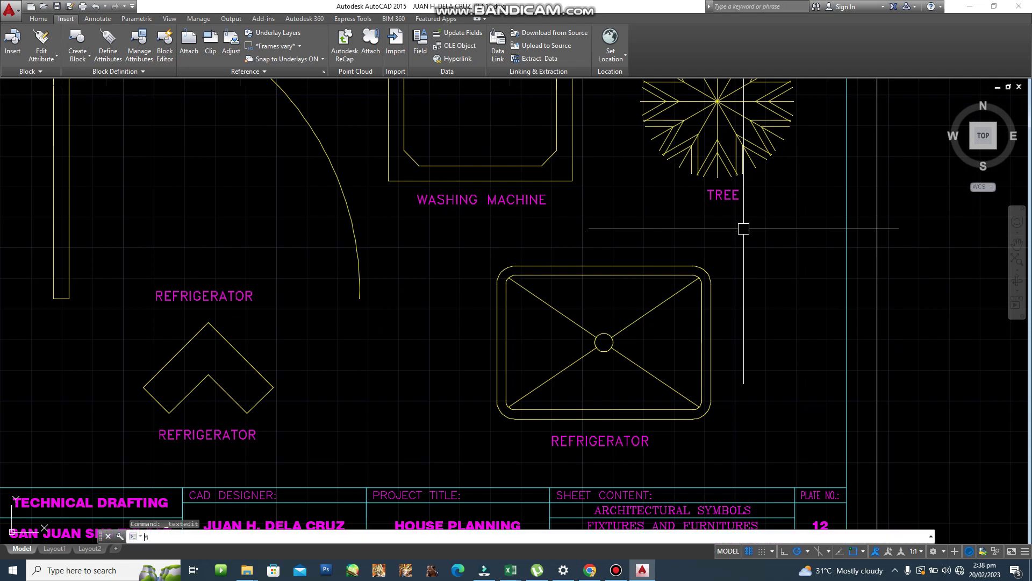
click(713, 200)
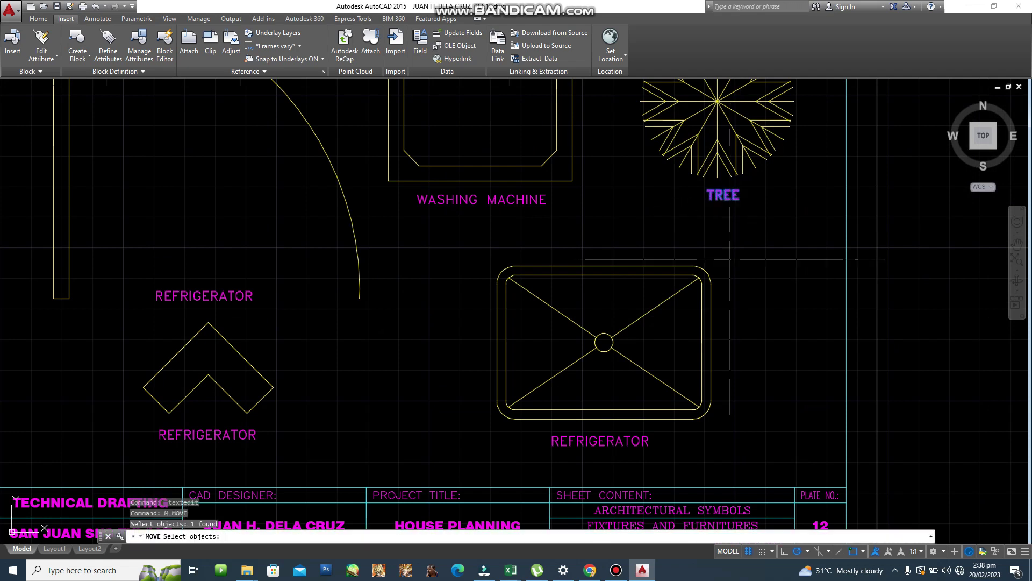
key(Return)
click(727, 227)
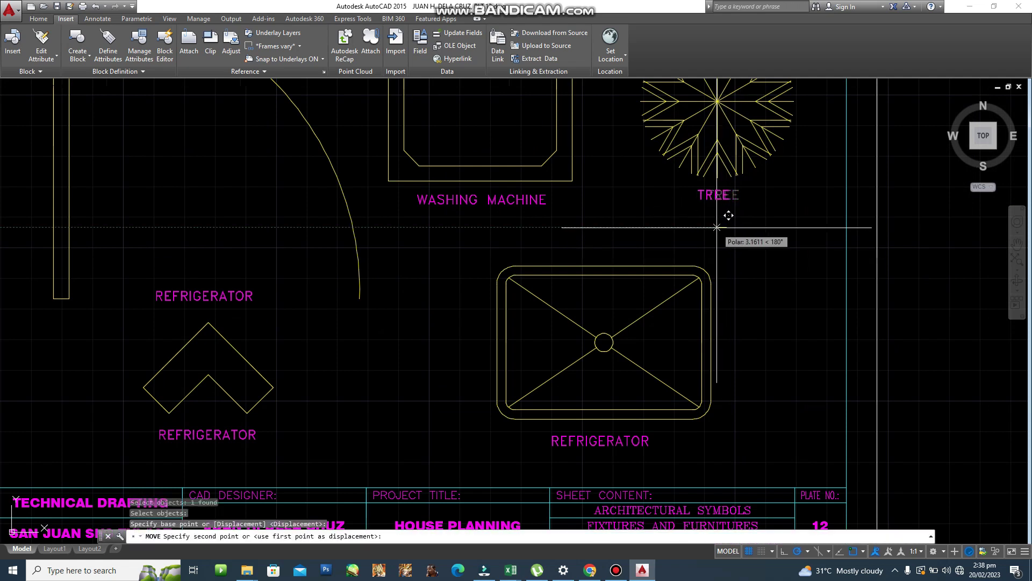
click(718, 228)
Step: Change the label below the chevron symbol to ARROW
scroll(231, 433, up, 2)
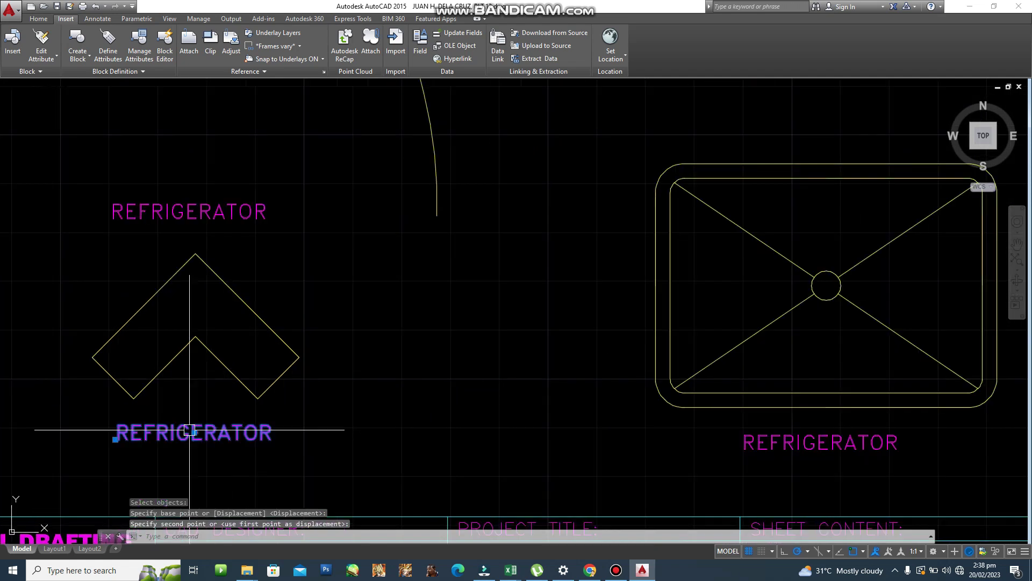
double_click(231, 433)
text(ARR)
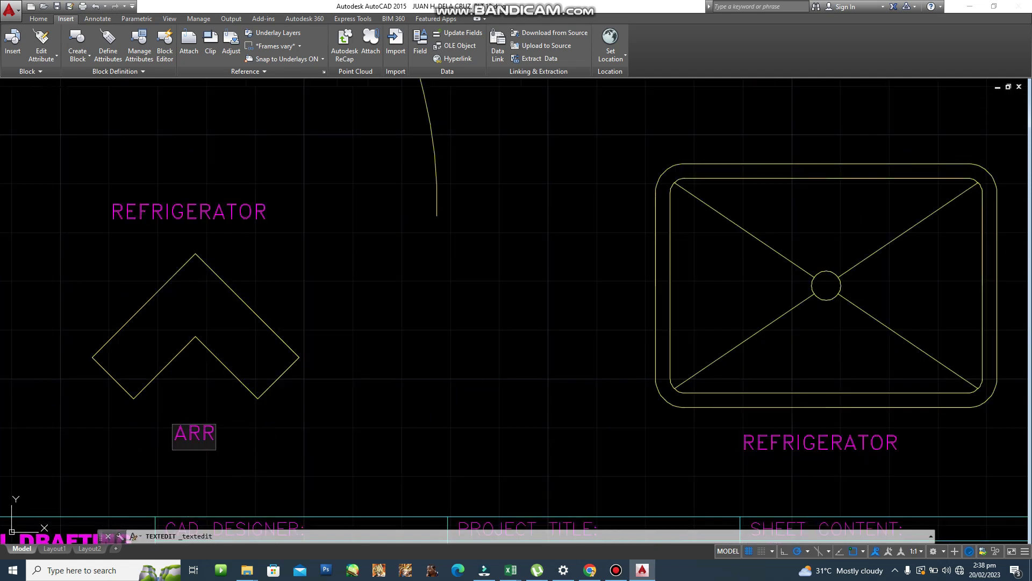
text(OW)
key(Return)
key(Return)
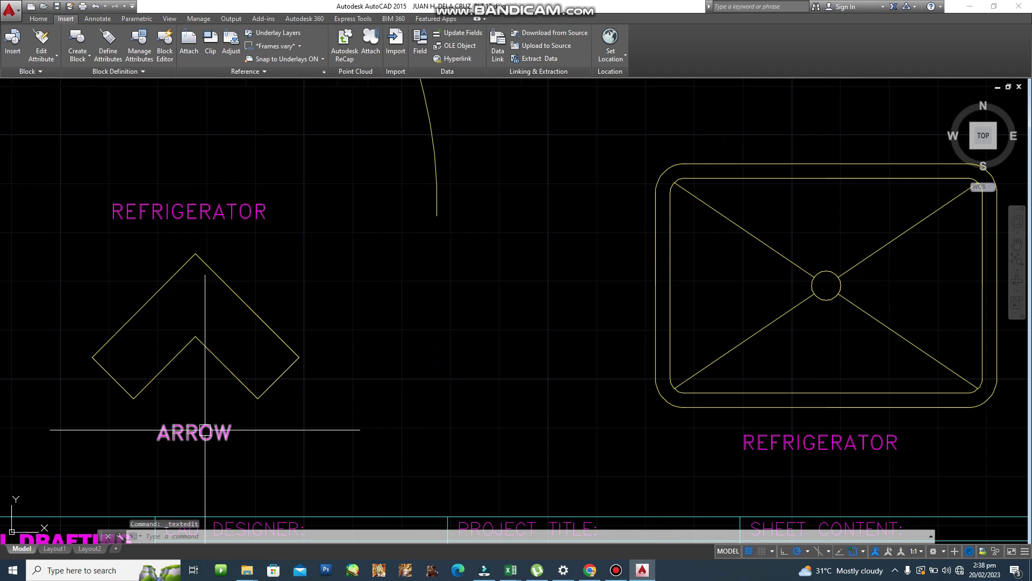
Step: Change the label below the rounded rectangular symbol with crossed diagonals to LTHUB
middle_drag(687, 464, 347, 456)
double_click(406, 433)
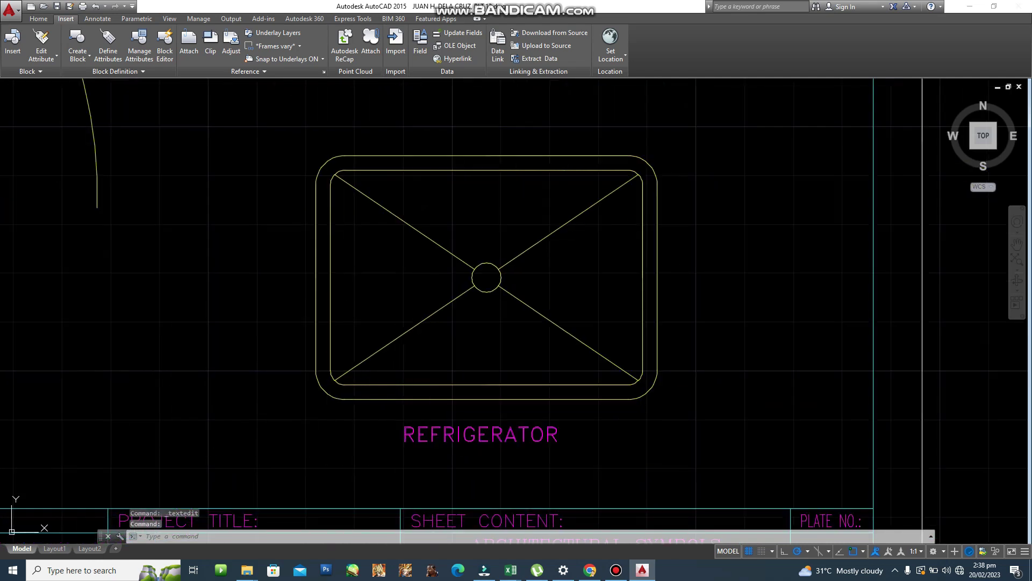
text(LT)
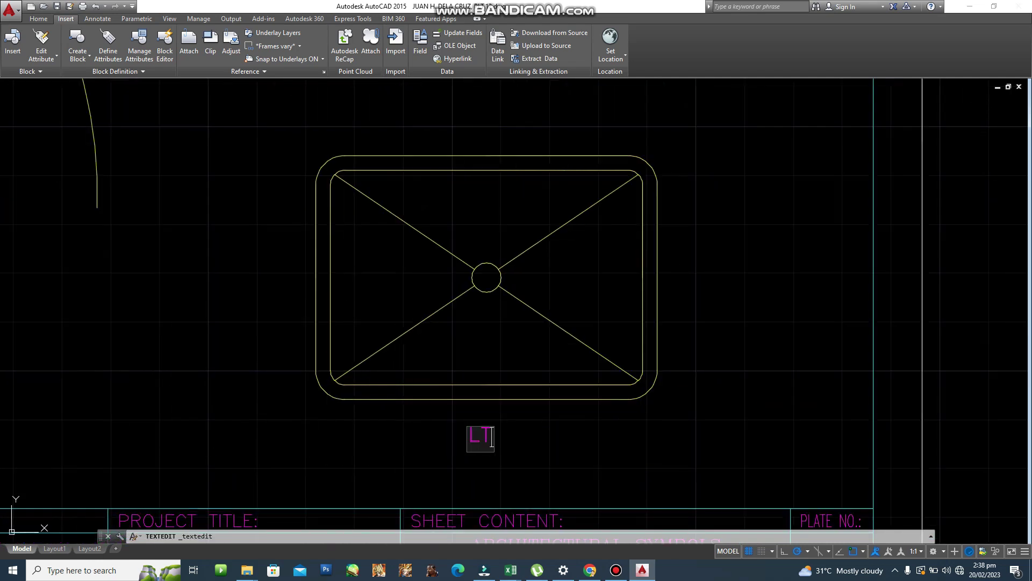
key(Return)
key(Return)
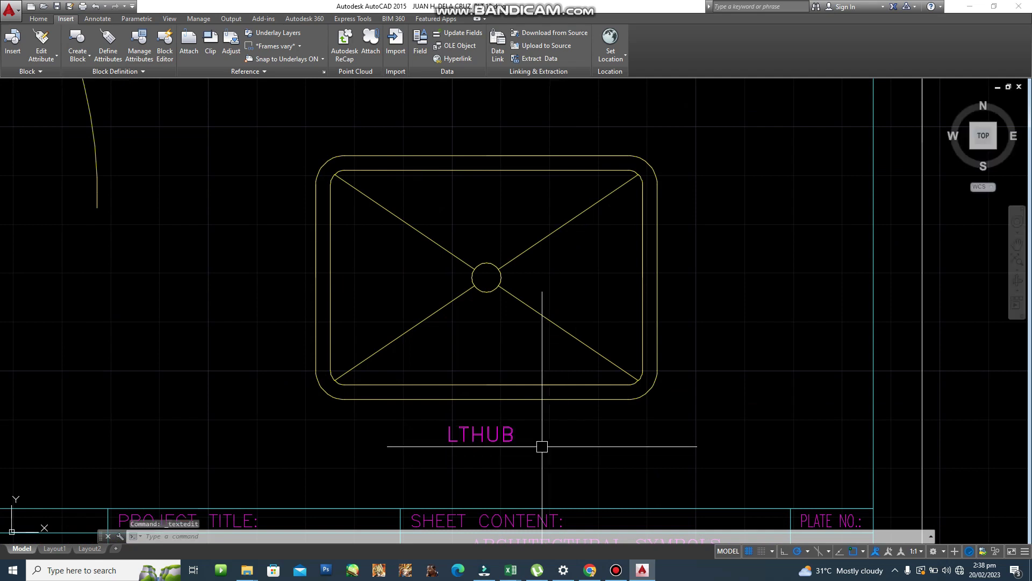
scroll(421, 350, down, 5)
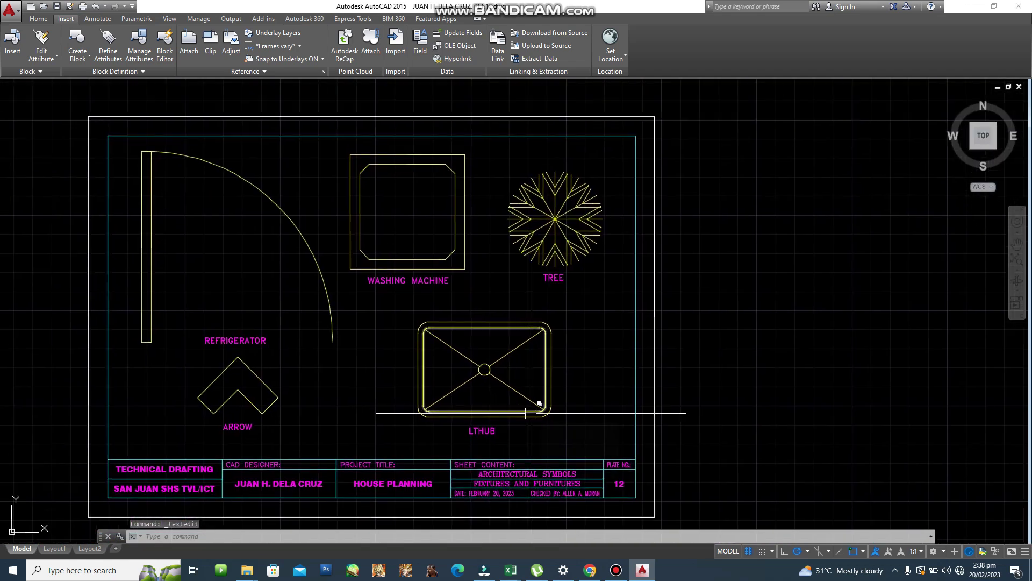
scroll(531, 413, up, 6)
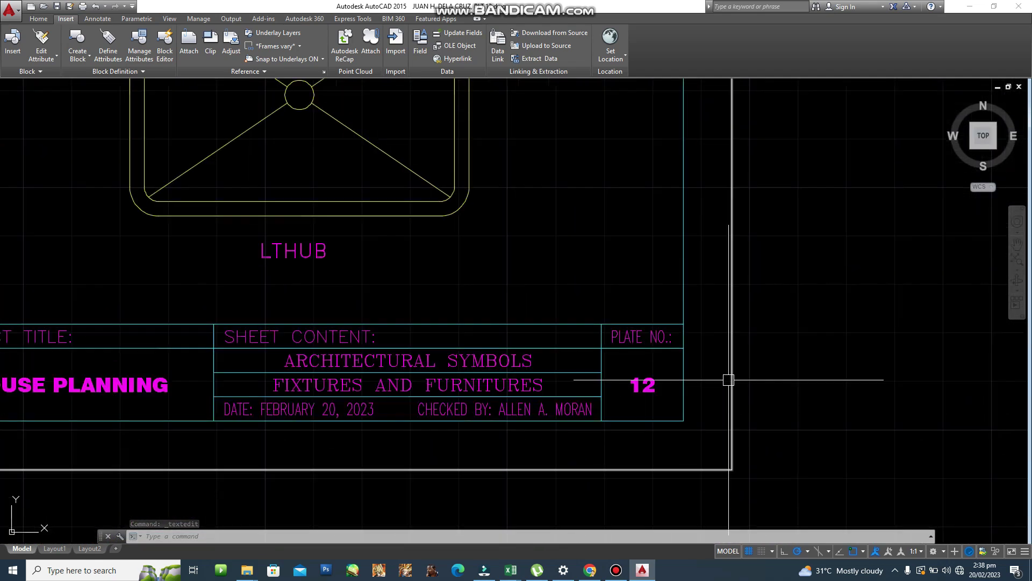
scroll(253, 336, down, 6)
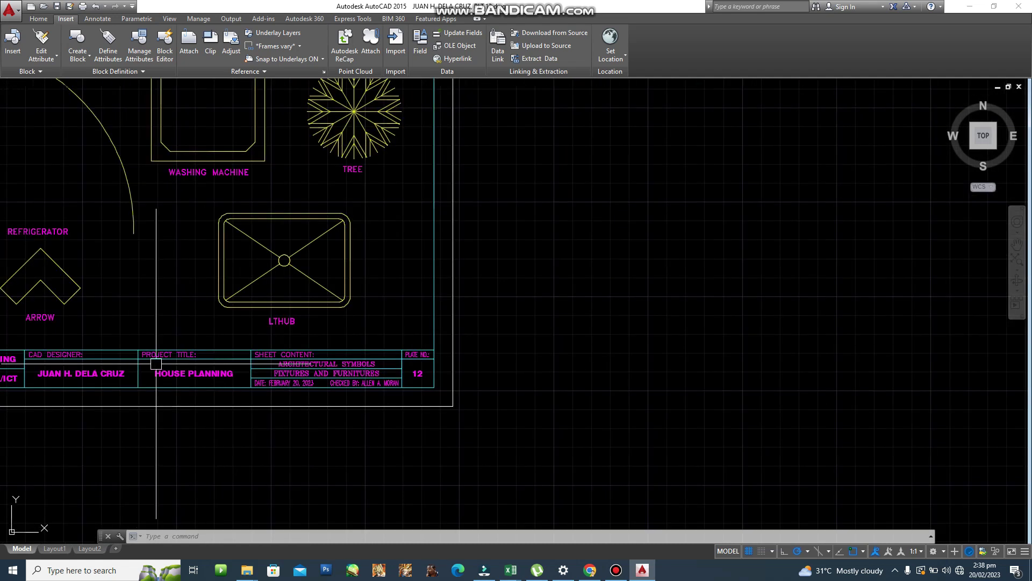
middle_drag(466, 412, 429, 448)
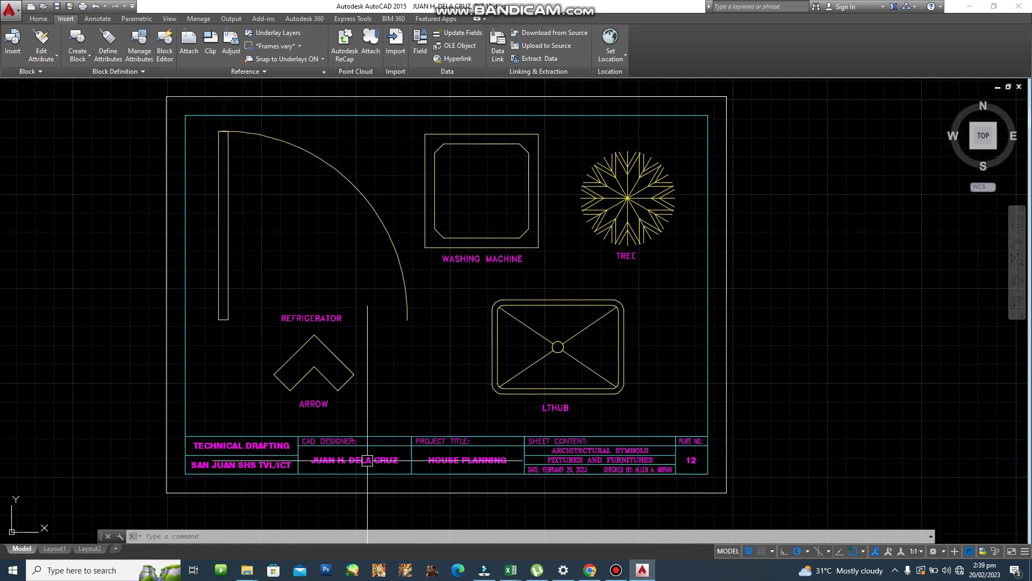